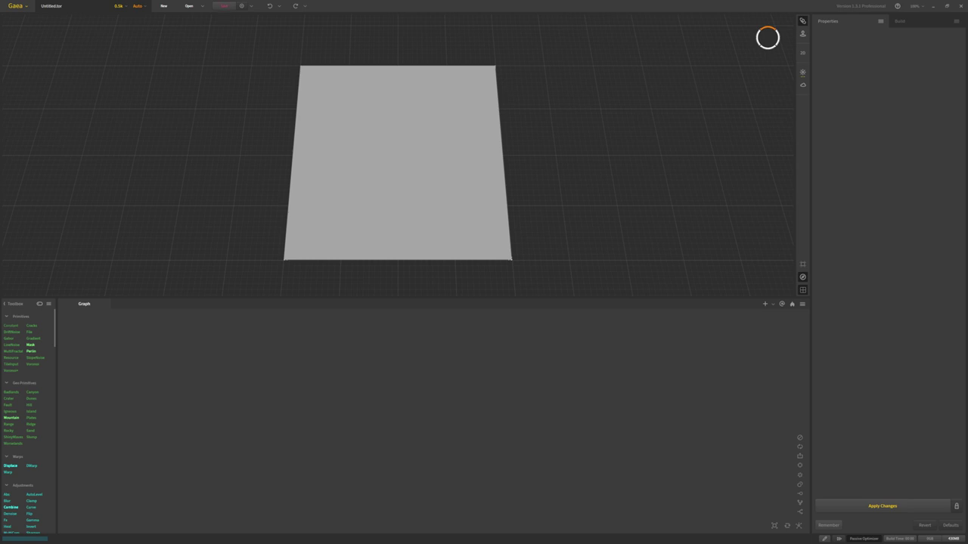
- Add a SlopeNoise node to the empty graph to generate a slope terrain
mouse_move(363, 216)
left_mouse_down()
mouse_move(461, 219)
mouse_move(461, 204)
mouse_move(379, 194)
mouse_move(361, 205)
left_mouse_up()
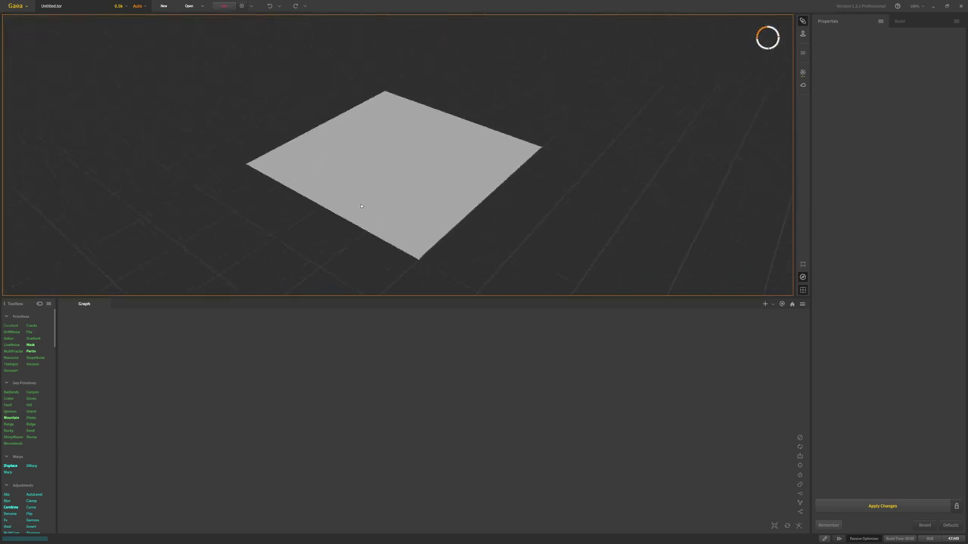
double_click(319, 354)
type("slope")
key("Down")
key("Return")
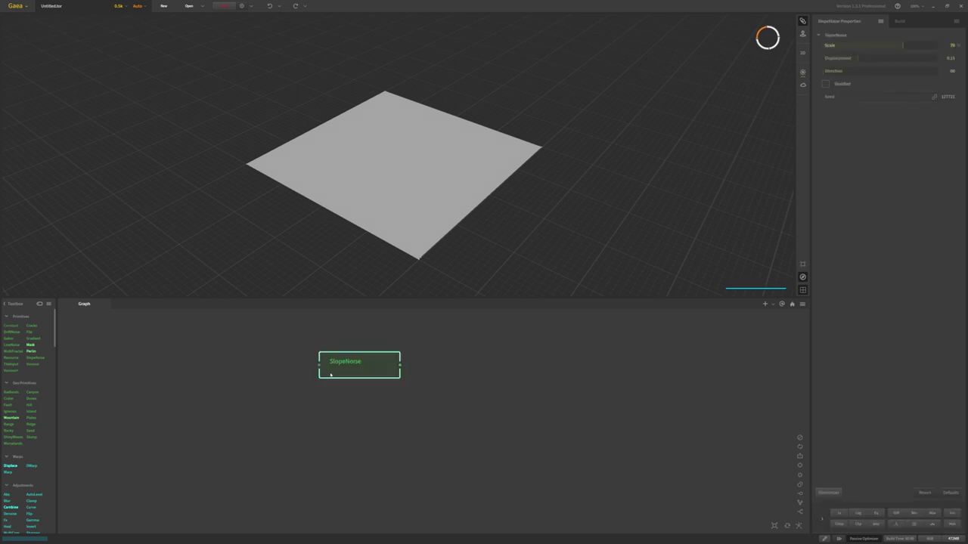
left_click_drag(346, 197, 368, 179)
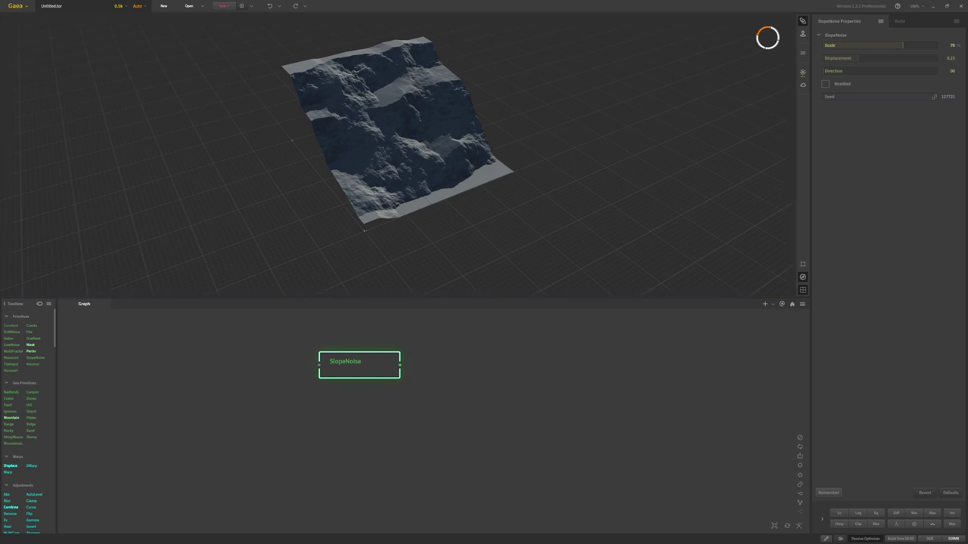
left_click_drag(374, 369, 311, 389)
scroll(310, 376, "up", 4)
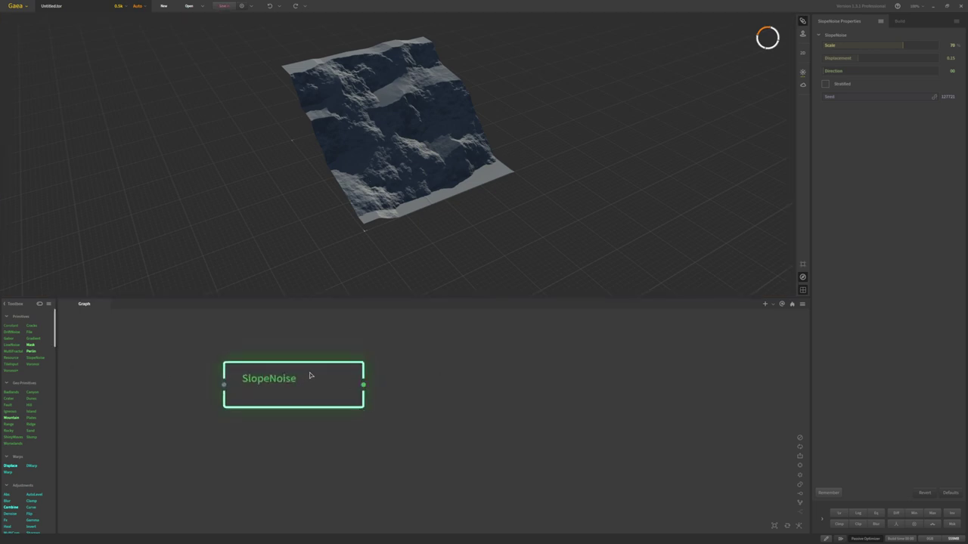
- Set the SlopeNoise node's Scale to 100% and its Displacement to 0.25
left_click_drag(416, 190, 432, 149)
scroll(432, 149, "up", 5)
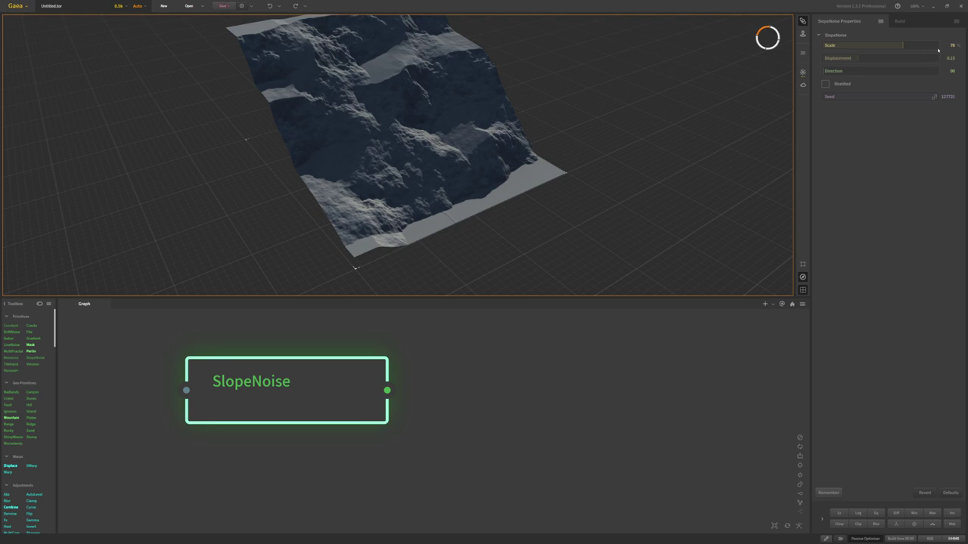
left_click(937, 46)
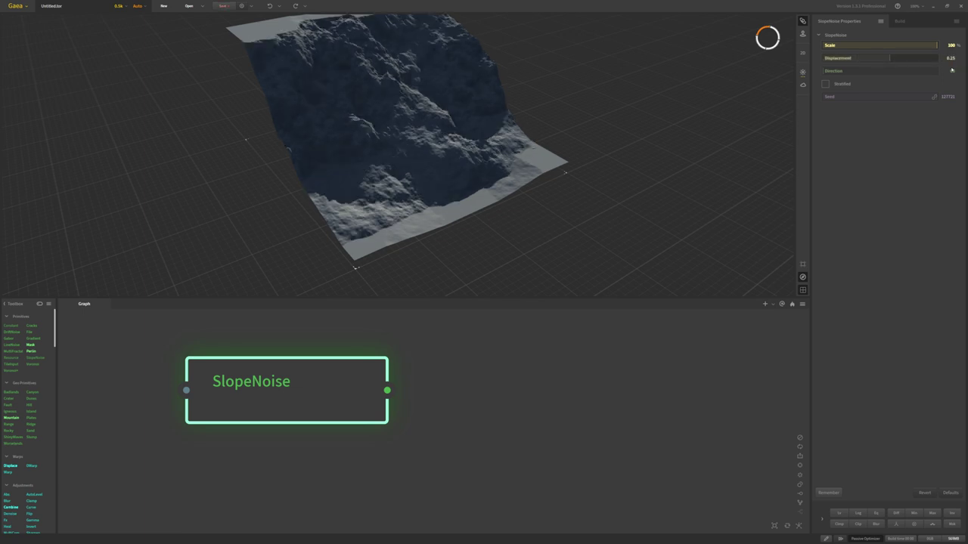
left_click_drag(518, 113, 439, 114)
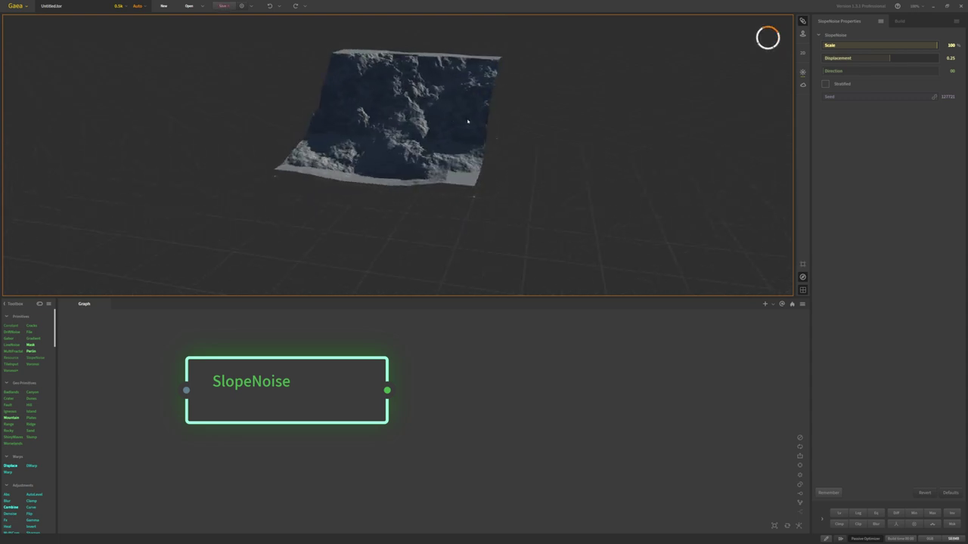
- Enable Stratified on the SlopeNoise node and set its Seed to 89986
left_click(826, 84)
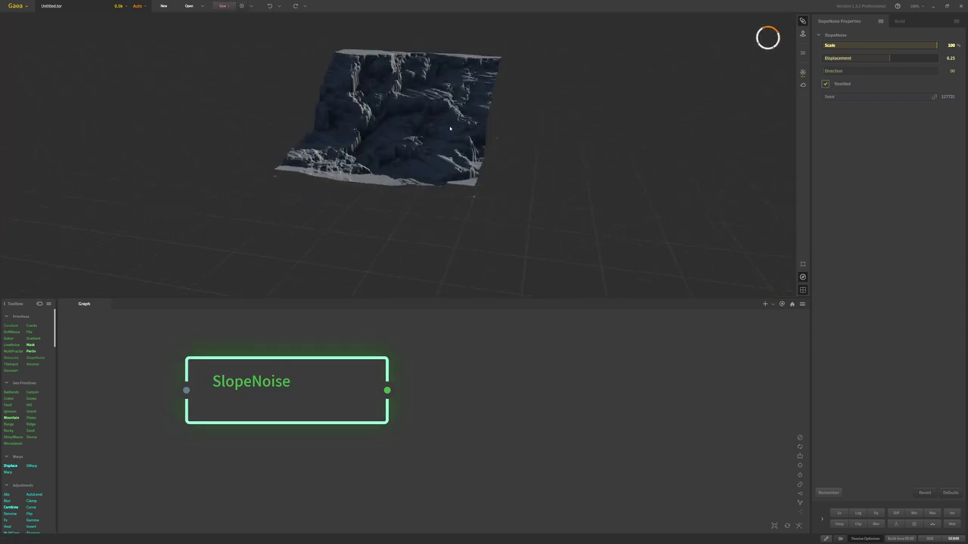
left_click_drag(412, 127, 463, 124)
left_click_drag(872, 98, 903, 99)
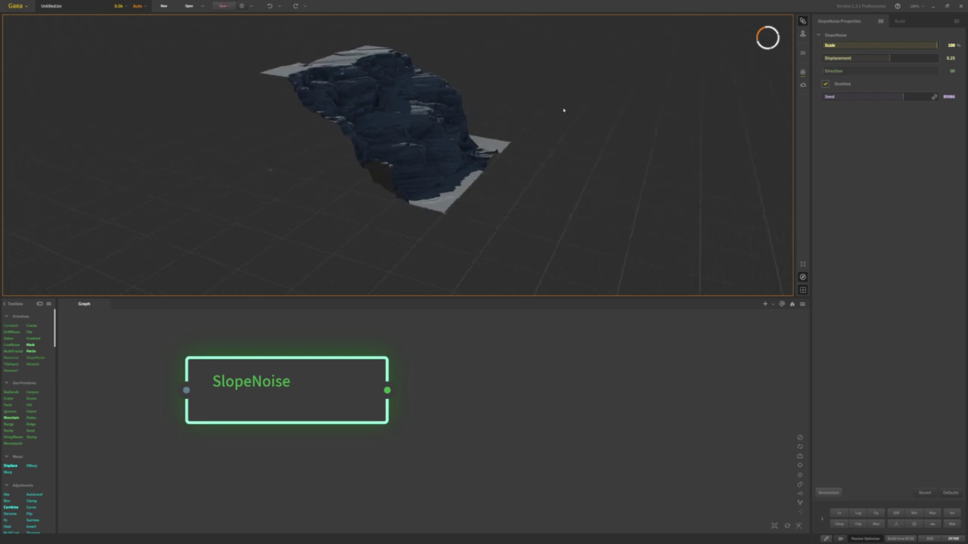
- Add a Curve node beside SlopeNoise and connect the SlopeNoise output to its input
left_click(430, 381)
key("Tab")
type("cur")
key("Down")
key("Return")
left_click_drag(387, 391, 432, 411)
left_click(468, 408)
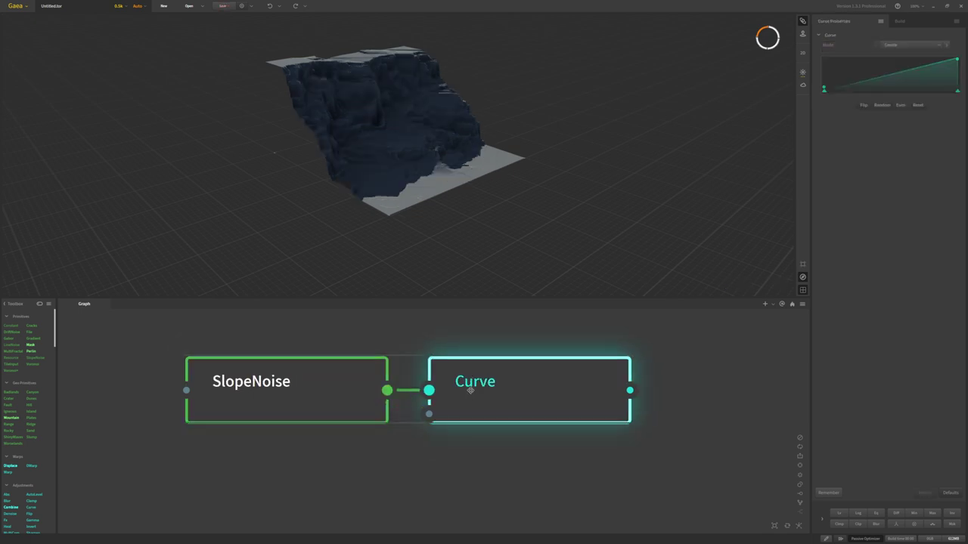
scroll(449, 387, "down", 3)
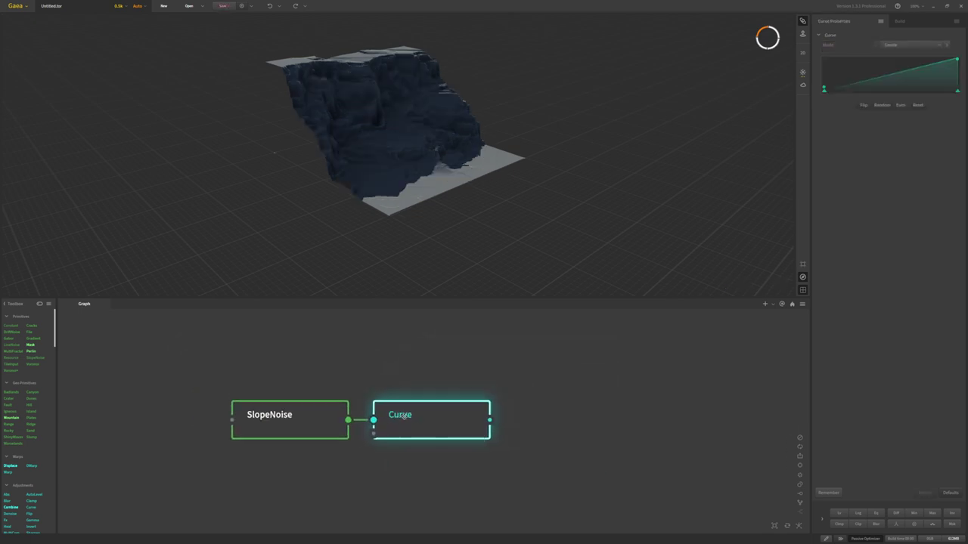
scroll(410, 423, "up", 1)
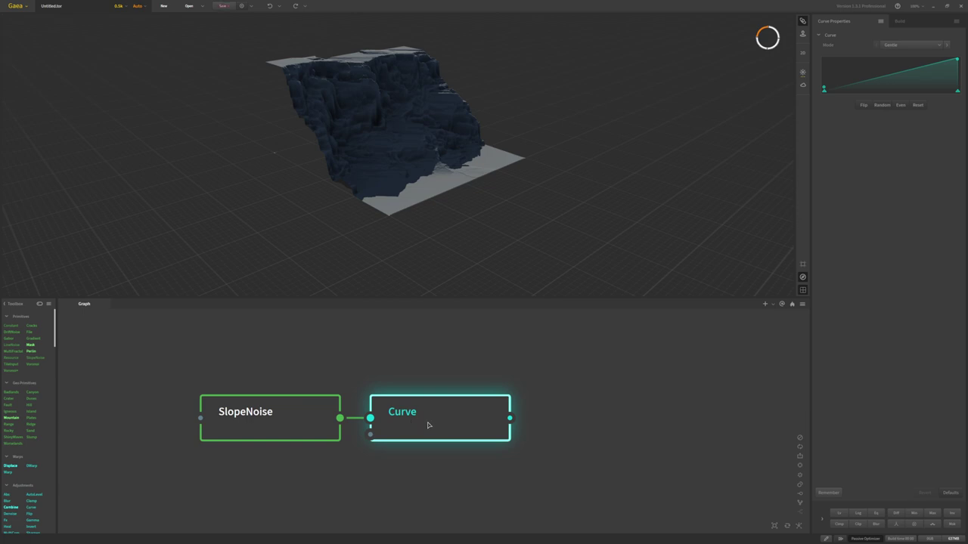
left_click_drag(439, 430, 446, 420)
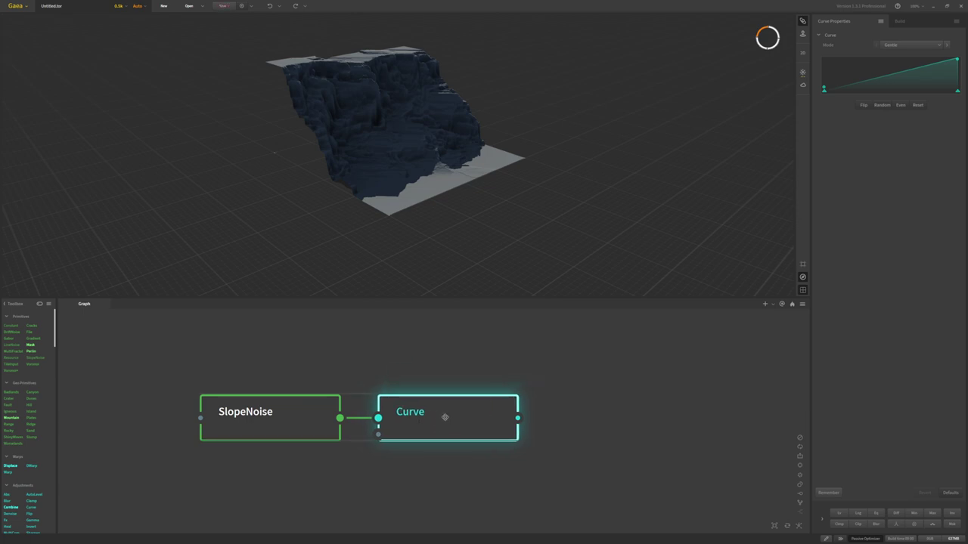
- Add four points to the Curve node's graph, raising the first two, dipping the third and raising the fourth above it
left_click_drag(454, 151, 482, 155)
mouse_move(956, 59)
left_mouse_down()
mouse_move(957, 78)
mouse_move(957, 56)
left_mouse_up()
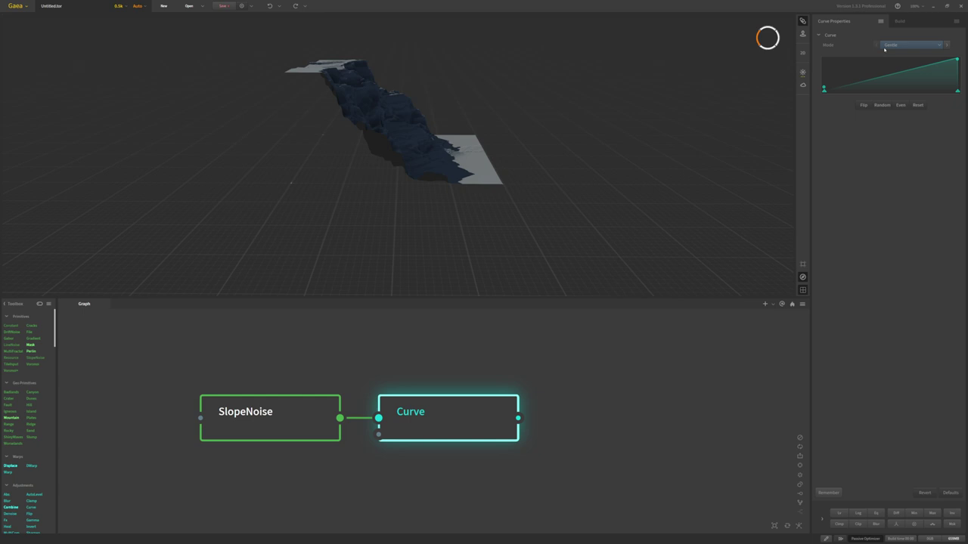
left_click(841, 81)
left_click_drag(841, 80, 842, 73)
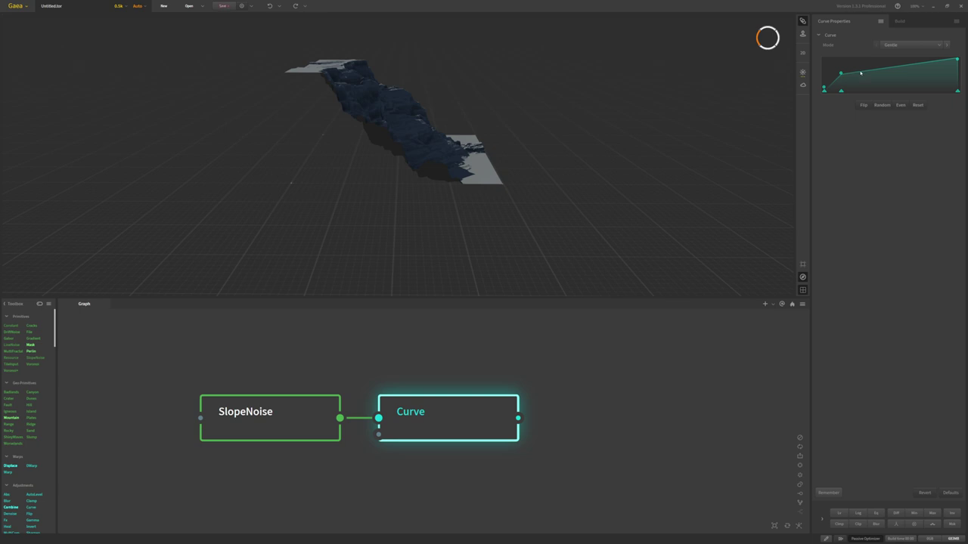
left_click(861, 72)
left_click(885, 67)
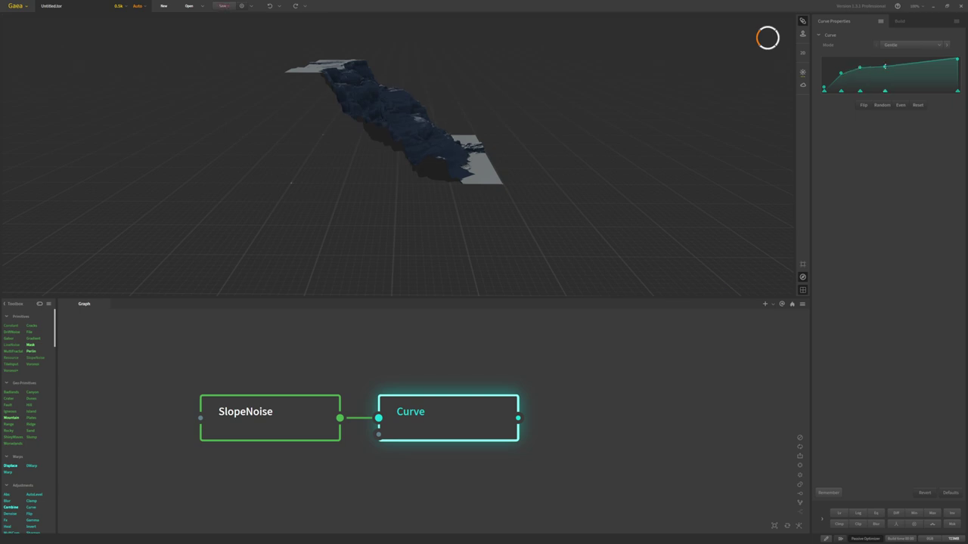
left_click_drag(885, 66, 884, 72)
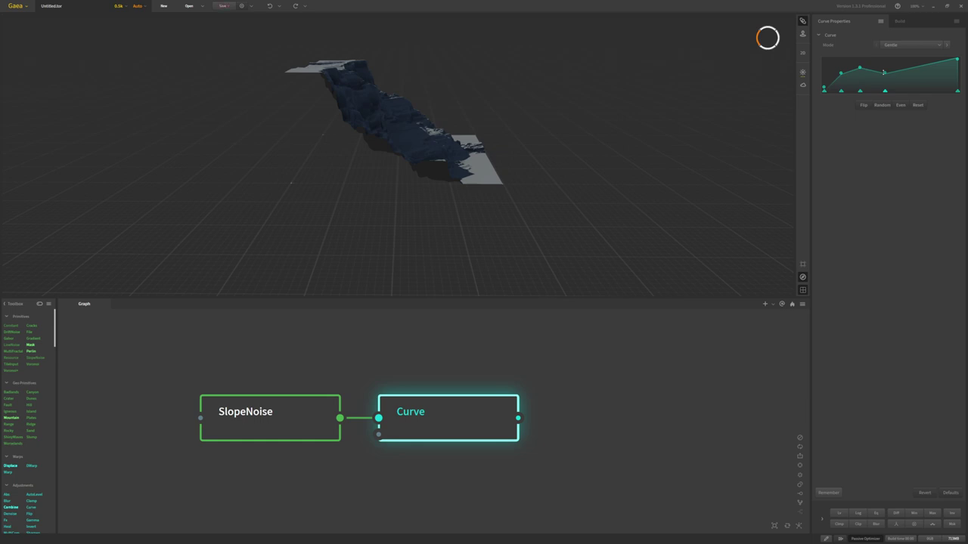
left_click(903, 70)
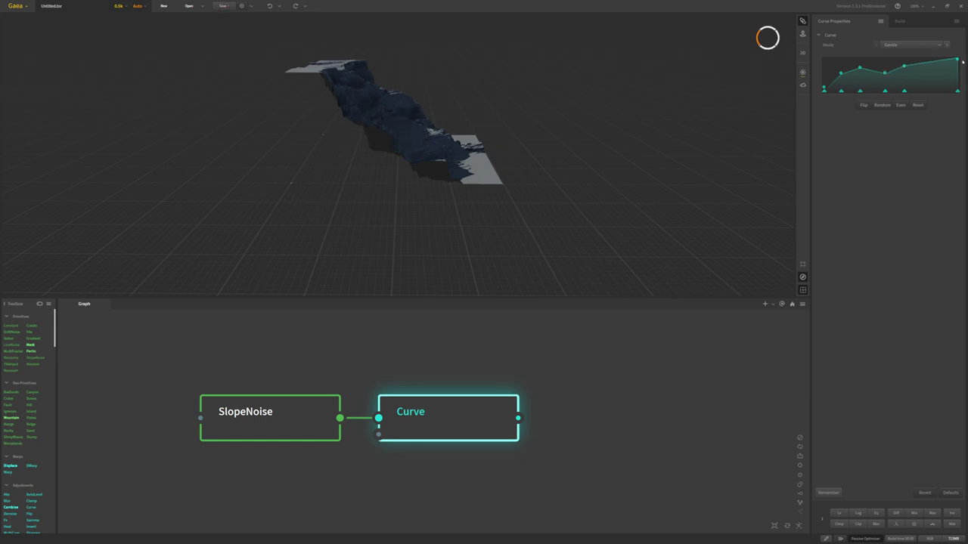
- Lower the curve's end point until it is nearly level with the last added point
left_click_drag(957, 59, 955, 67)
left_click_drag(661, 109, 556, 103)
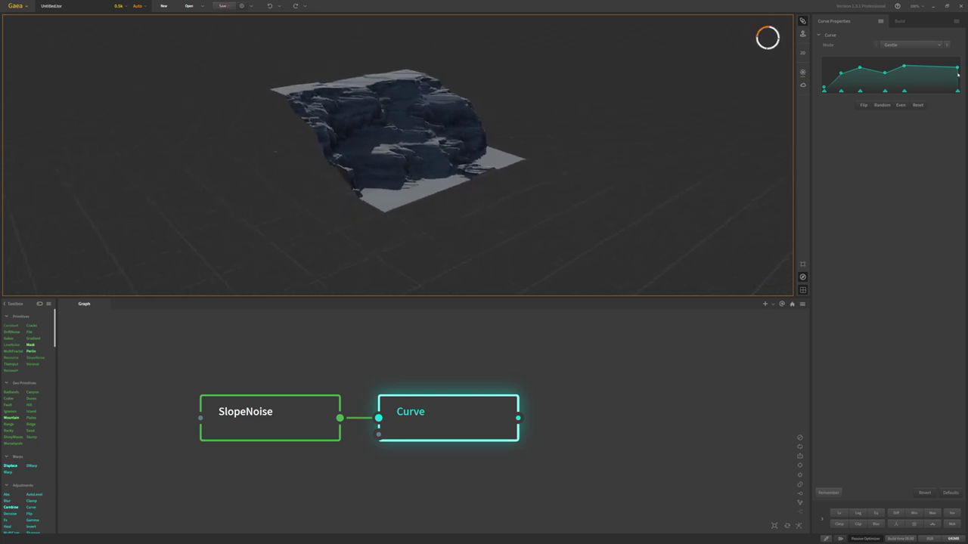
left_click_drag(957, 68, 905, 69)
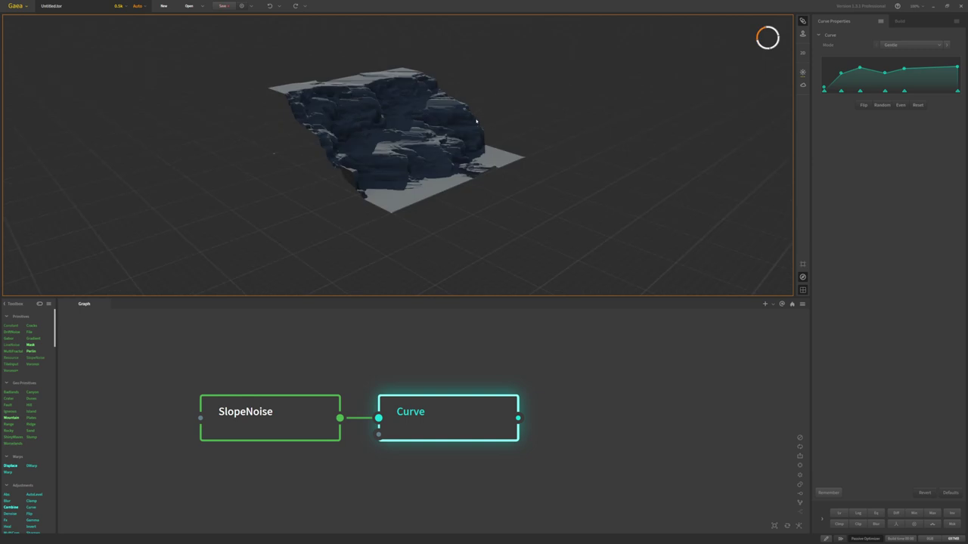
scroll(477, 118, "up", 4)
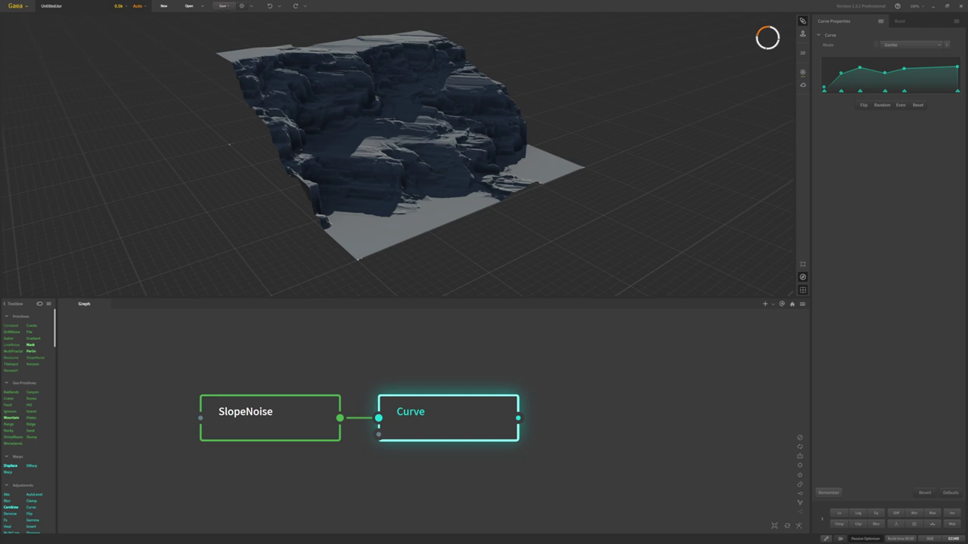
- Add a Terrace node after the Curve node and connect the Curve output to its main input
middle_click_drag(402, 371, 277, 352)
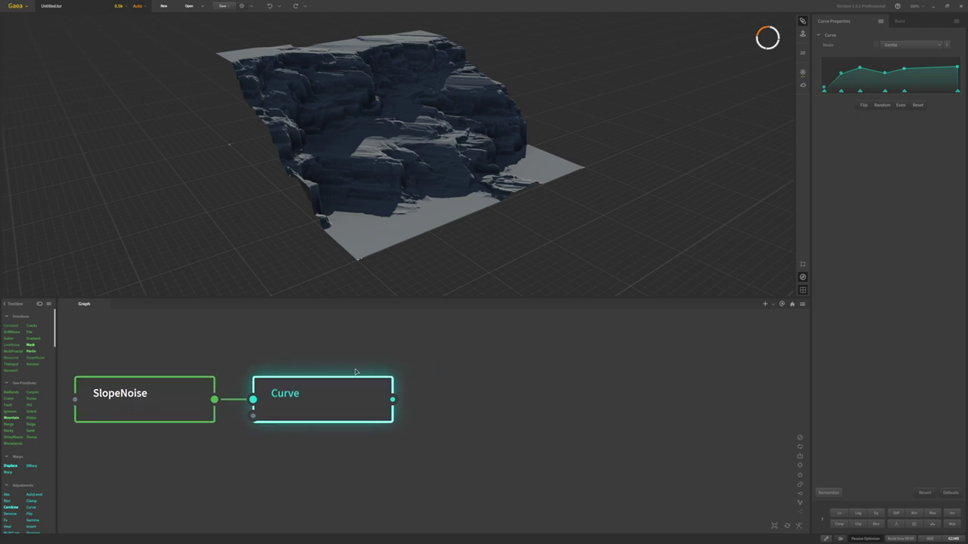
left_click(447, 393)
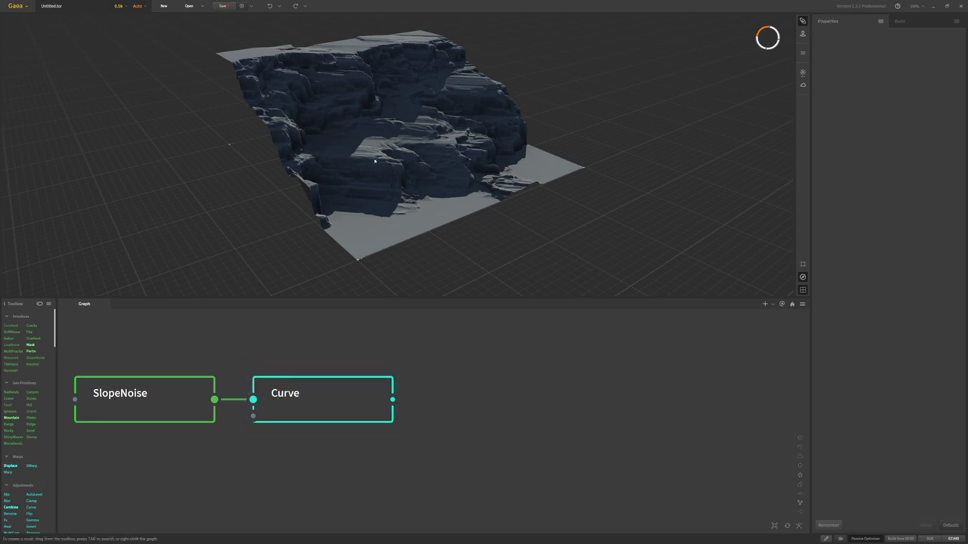
key("Tab")
type("ter")
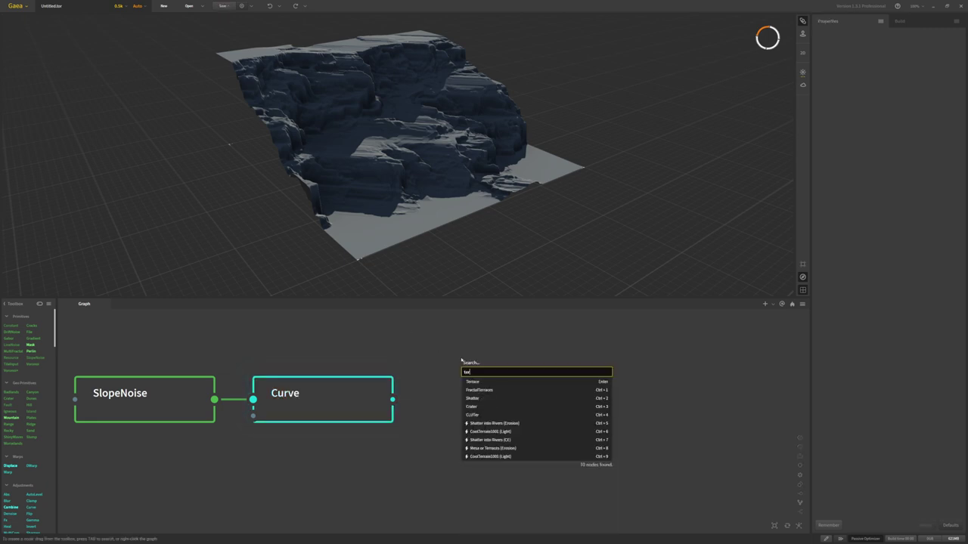
key("Return")
left_click_drag(505, 386, 483, 403)
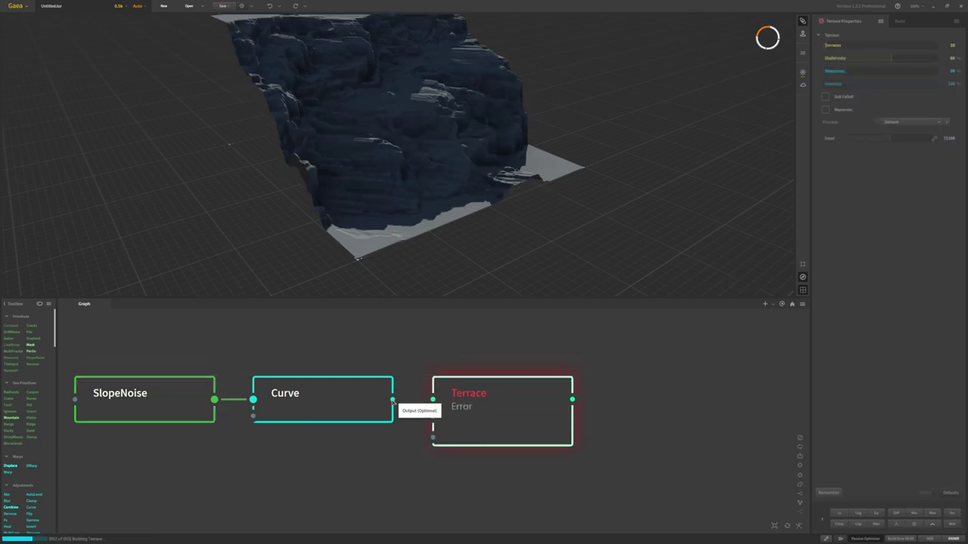
left_click_drag(393, 399, 433, 399)
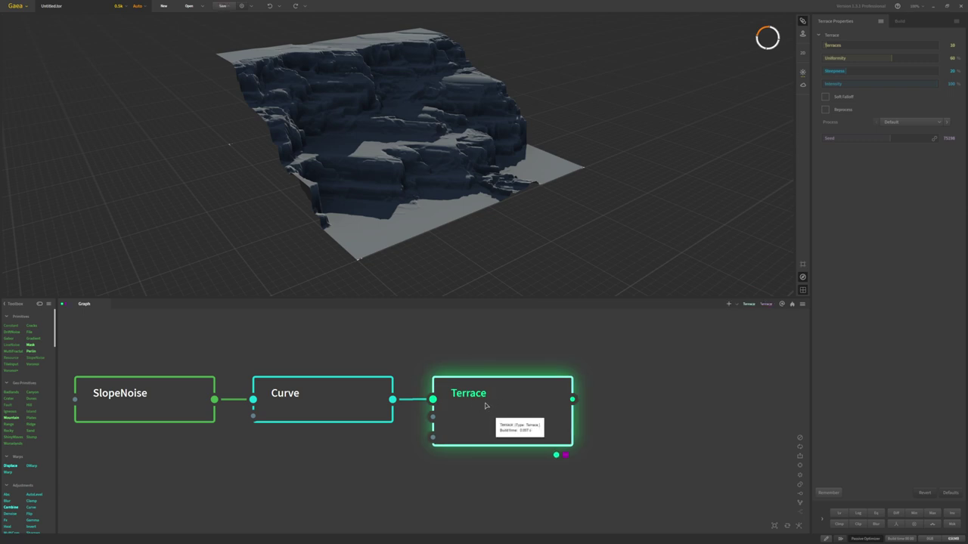
right_click(488, 405)
left_click_drag(459, 407, 477, 415)
- Compare the terrain preview of the Curve node with that of the Terrace node
left_click_drag(469, 171, 426, 162)
scroll(422, 113, "up", 3)
scroll(426, 162, "down", 5)
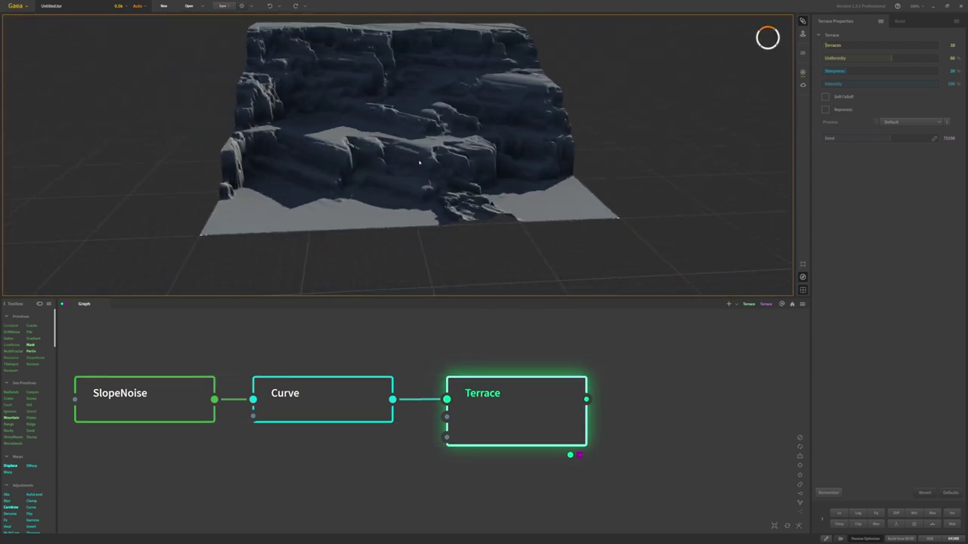
left_click(346, 399)
key("f")
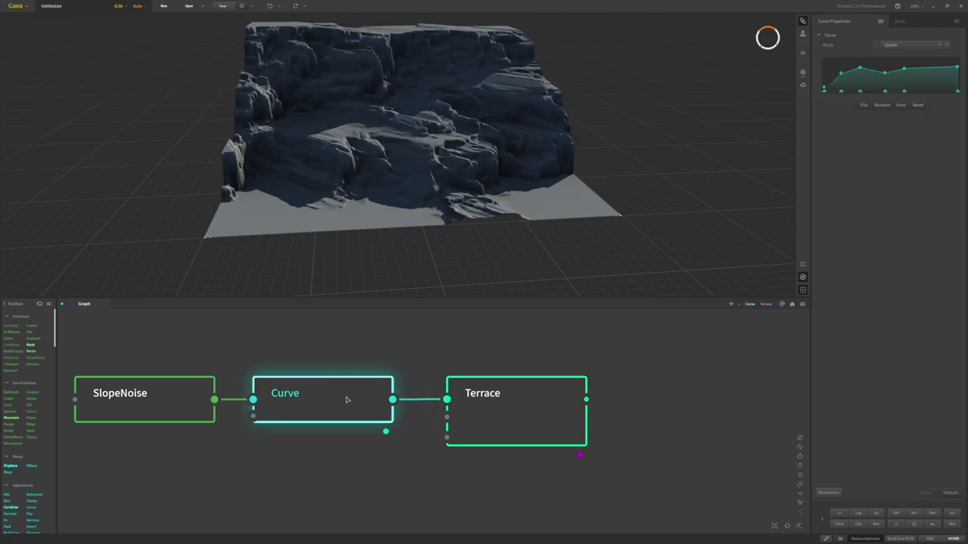
left_click(509, 434)
key("p")
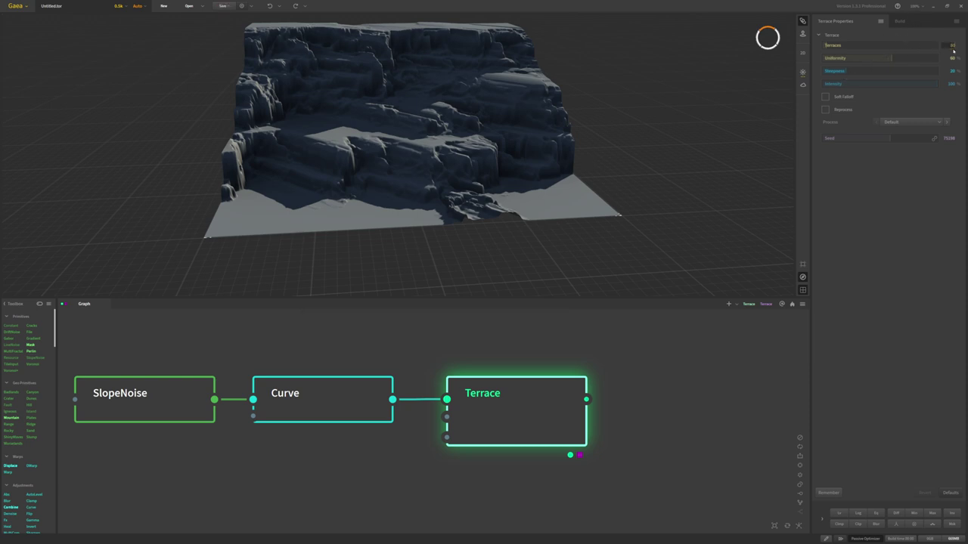
- Set the Terrace node to 80 Terraces, 1% Steepness and 50% Intensity
key("Return")
left_click_drag(556, 85, 417, 134)
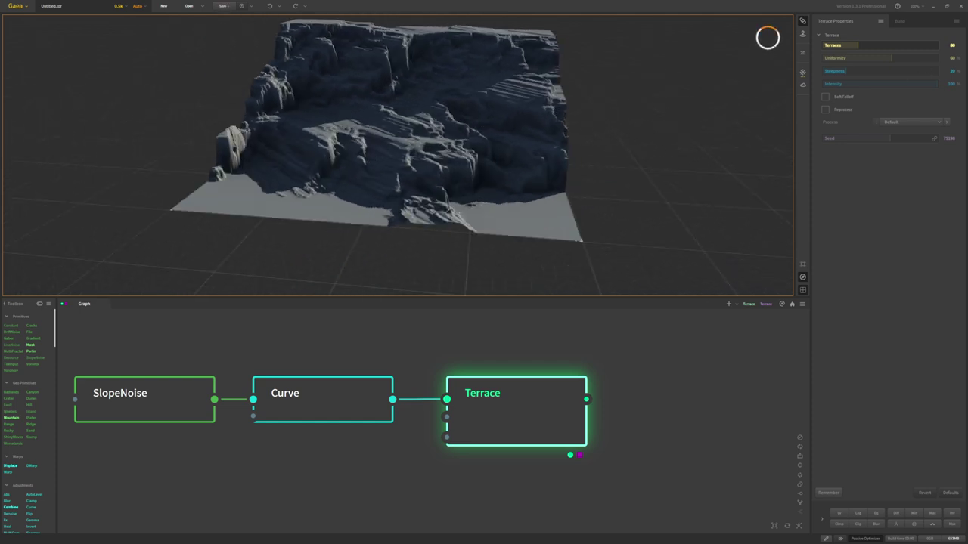
left_click(951, 71)
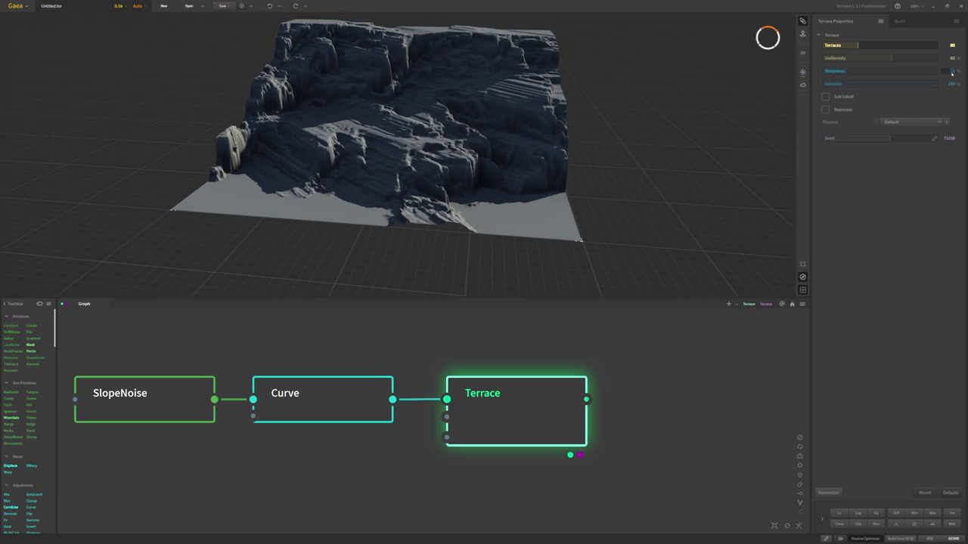
type("1")
left_click(948, 84)
type("50")
key("Return")
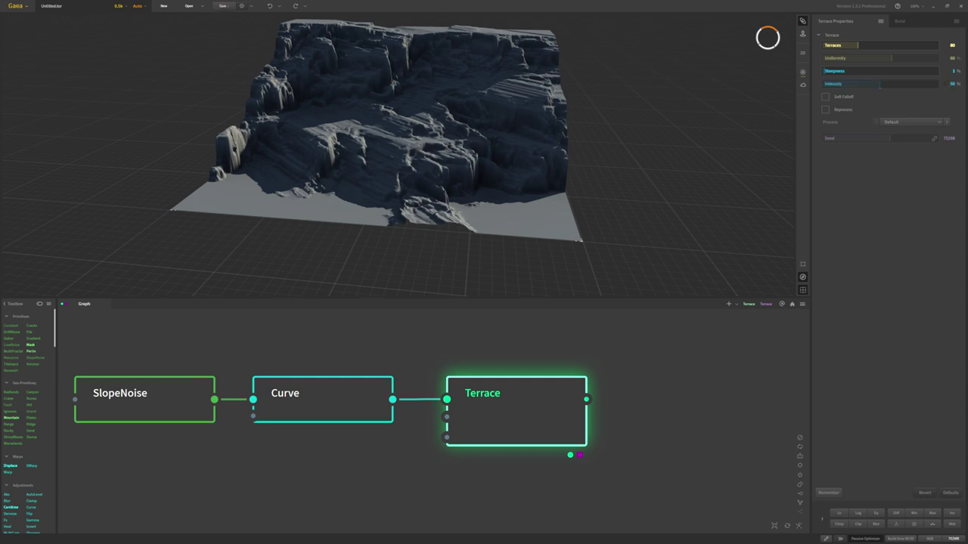
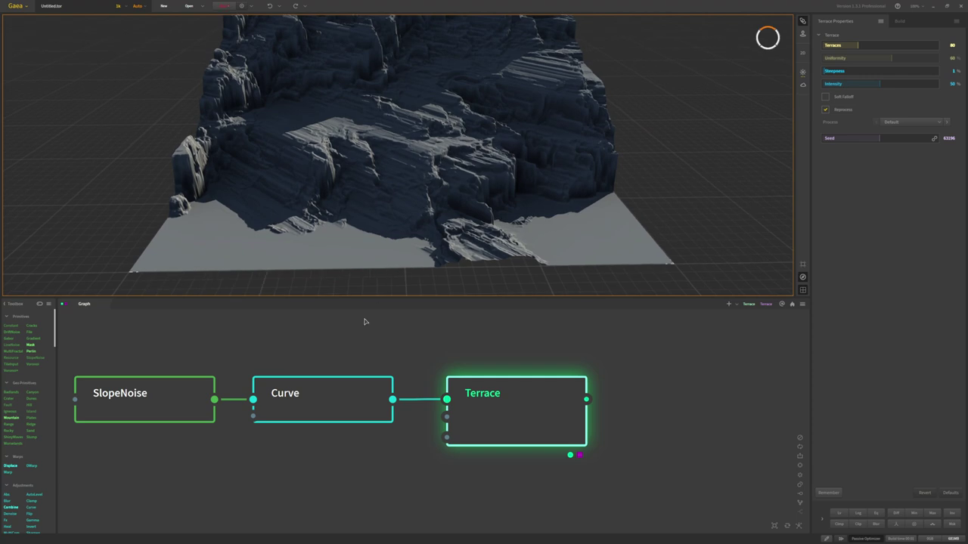
- Switch the preview between the Curve and Terrace nodes and examine the terraced rock detail up close
left_click(382, 399)
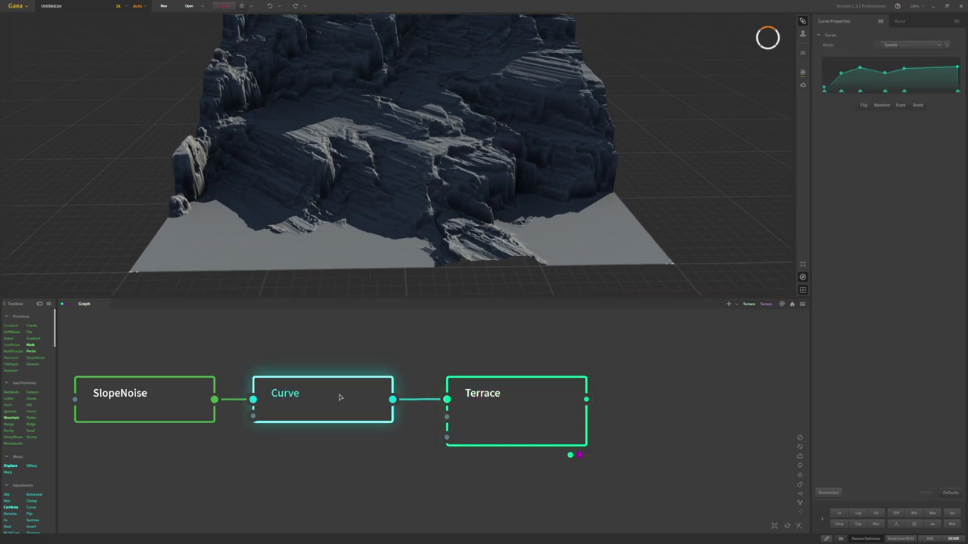
left_click(487, 422)
scroll(414, 203, "up", 5)
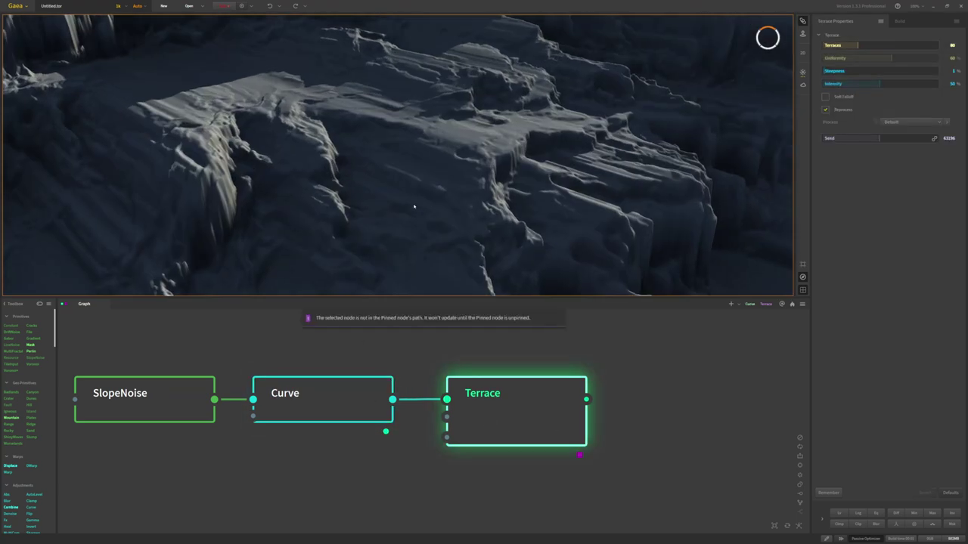
- Show the Terrace node in the preview and reposition the sun so it lights the cliff face
scroll(415, 205, "down", 2)
key("p")
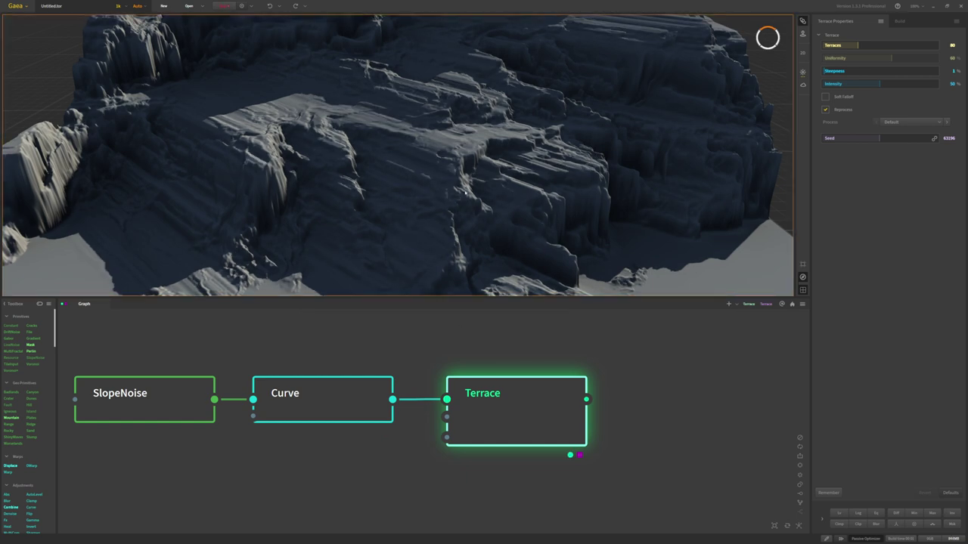
scroll(446, 184, "down", 5)
left_click_drag(465, 182, 491, 178)
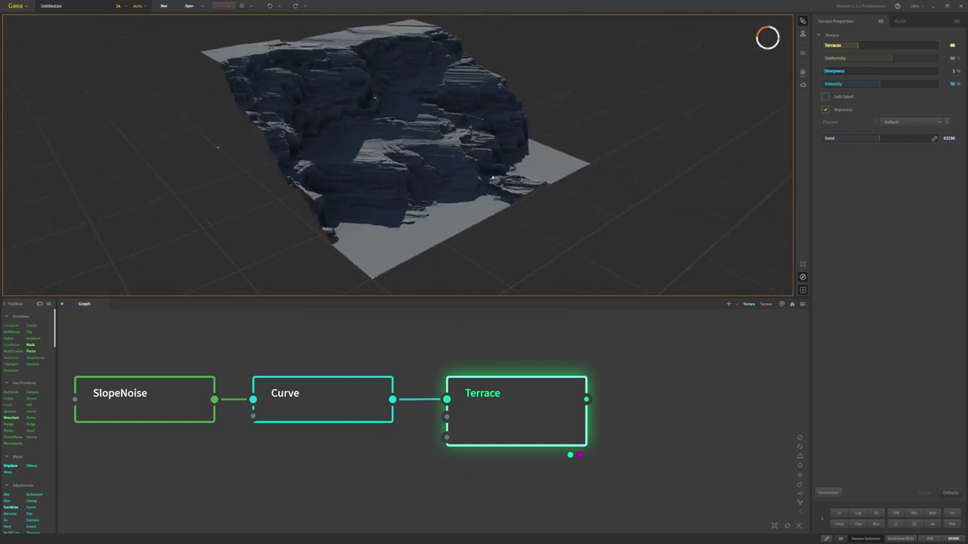
left_click(803, 73)
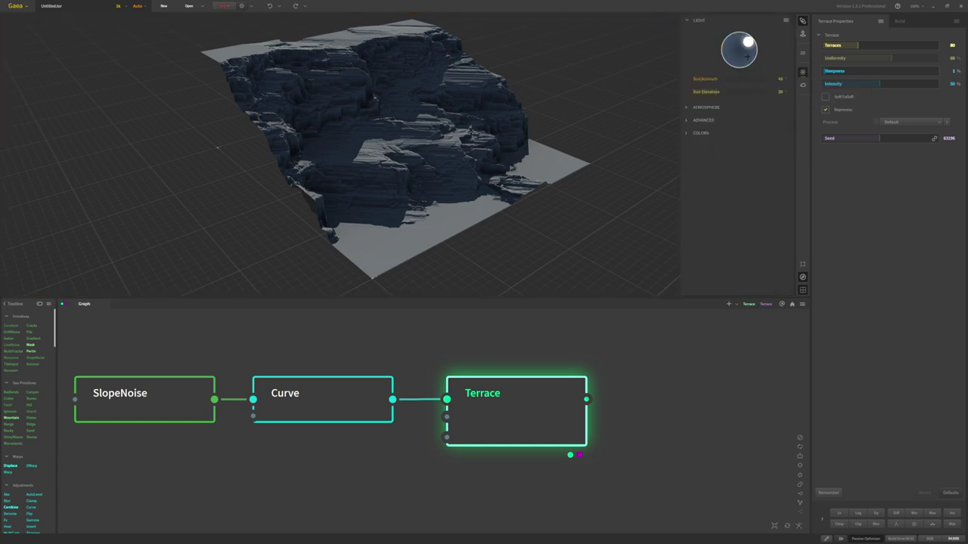
left_click_drag(742, 43, 744, 44)
left_click_drag(559, 84, 539, 83)
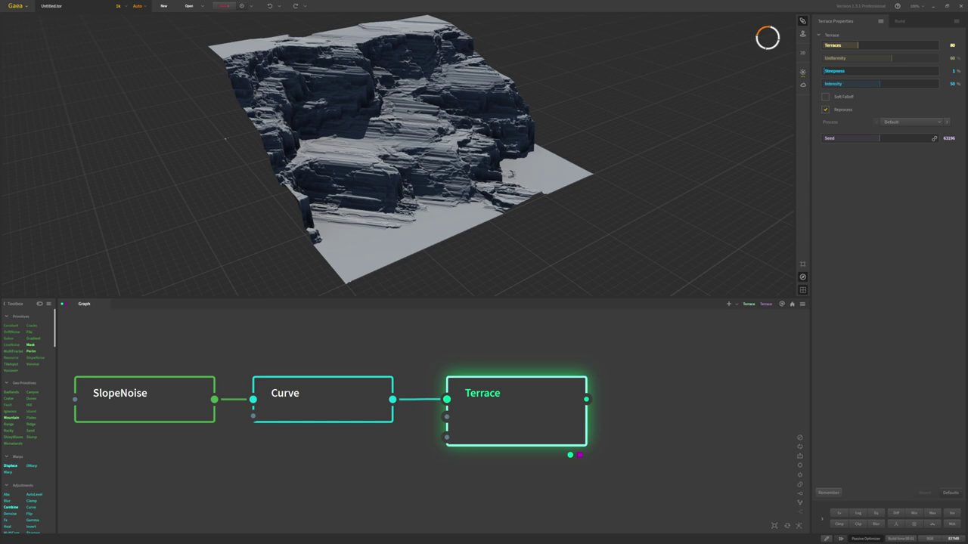
- Move the Terrace node below the SlopeNoise and Curve row in the graph to free the space after Curve
scroll(401, 336, "down", 4)
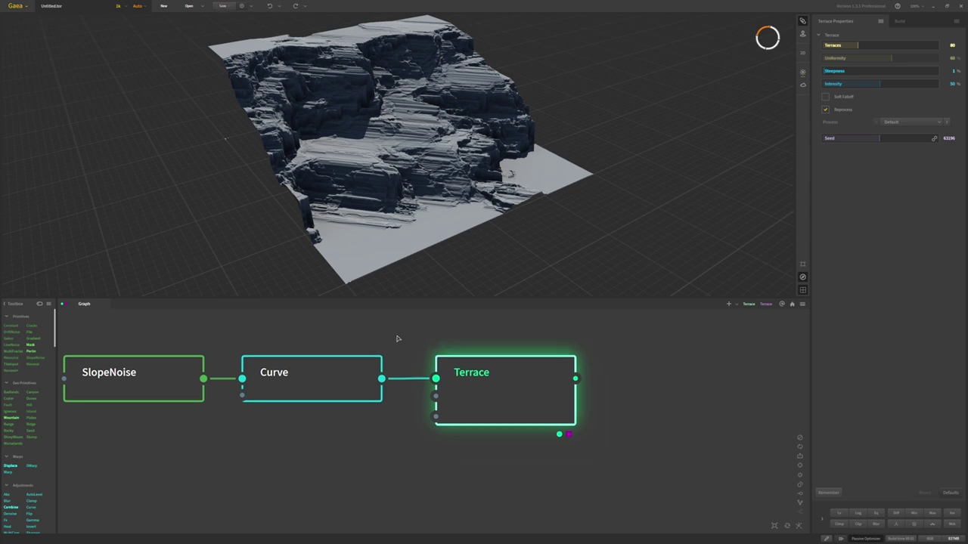
left_click_drag(457, 364, 456, 409)
left_click(449, 360)
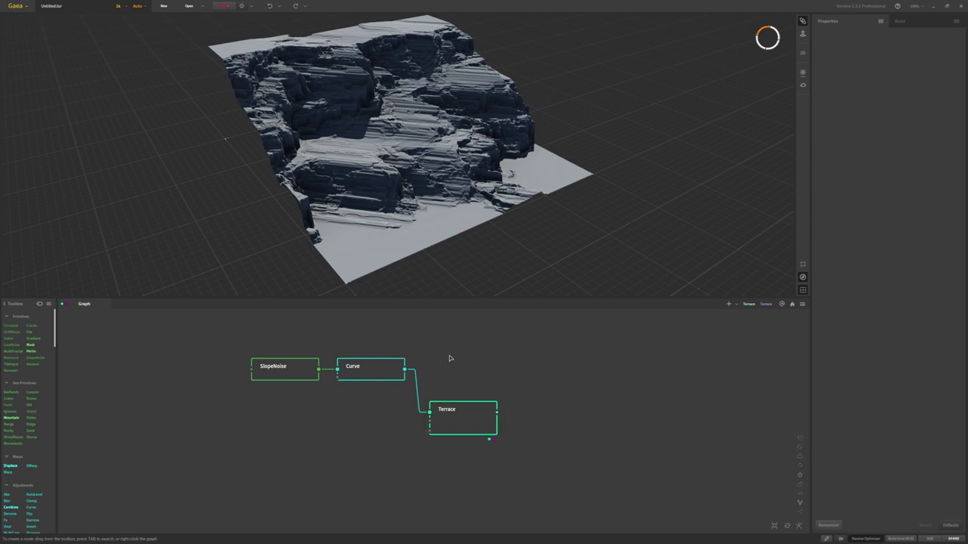
- Add an Erosion node above the Terrace node and connect the Curve output to its main input
key("Tab")
type("ero")
key("Down")
key("Return")
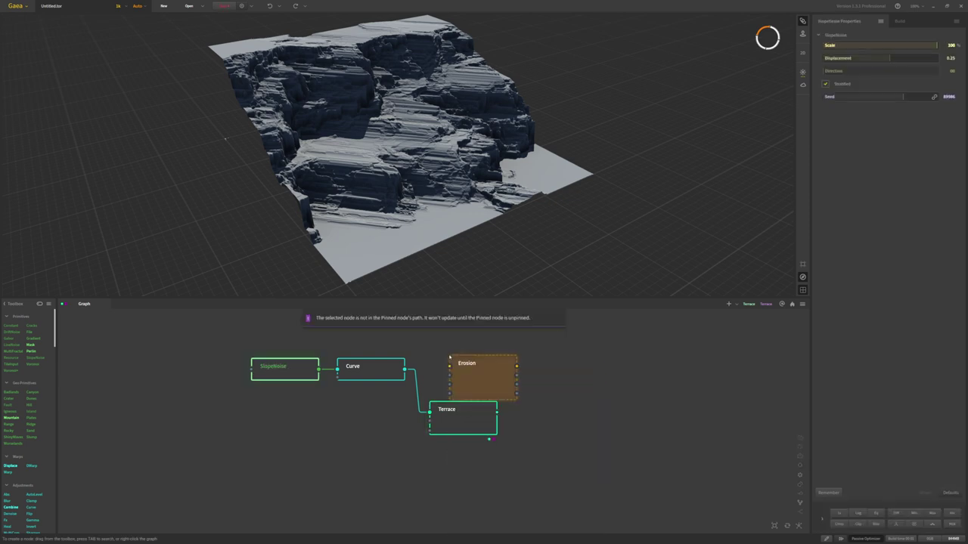
left_click_drag(412, 372, 459, 359)
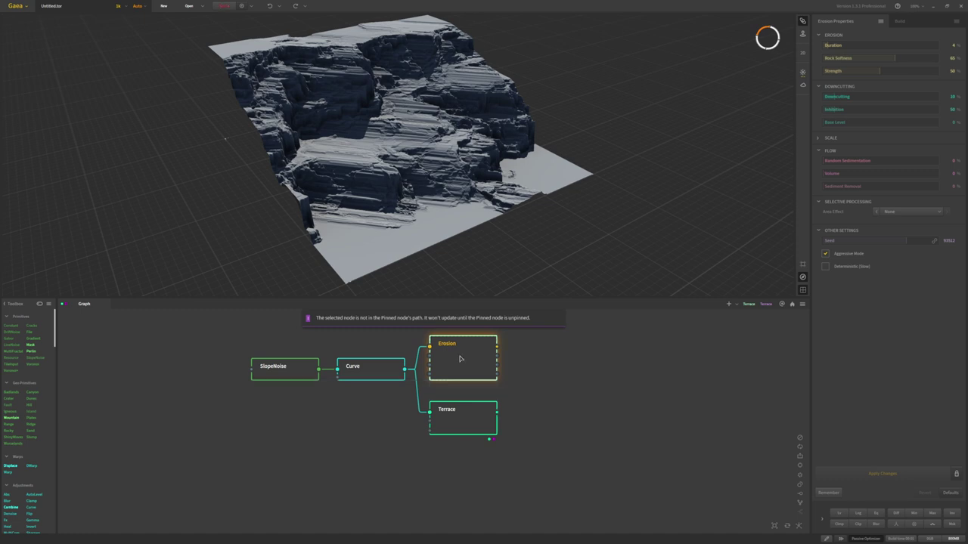
- Preview the Erosion node, set its Duration to 10%, Rock Softness to 90% and Inhibition to 400%, and apply the changes
key("f")
left_click_drag(461, 137, 402, 79)
left_click_drag(386, 151, 412, 144)
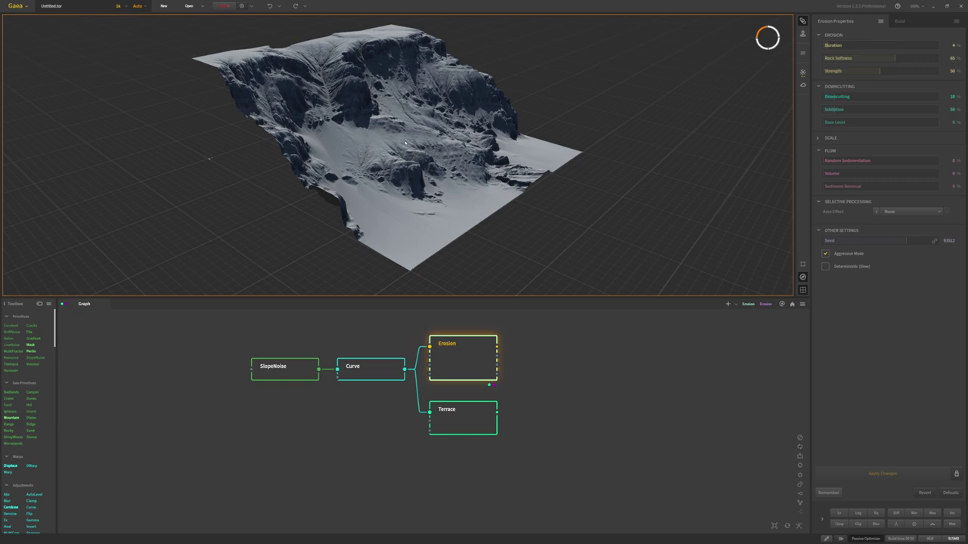
left_click_drag(361, 155, 375, 81)
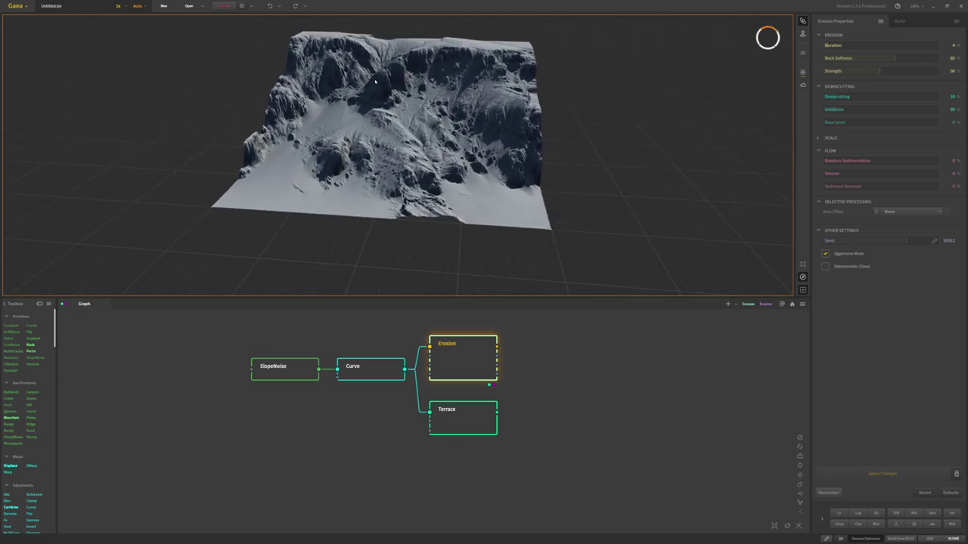
left_click_drag(436, 164, 368, 80)
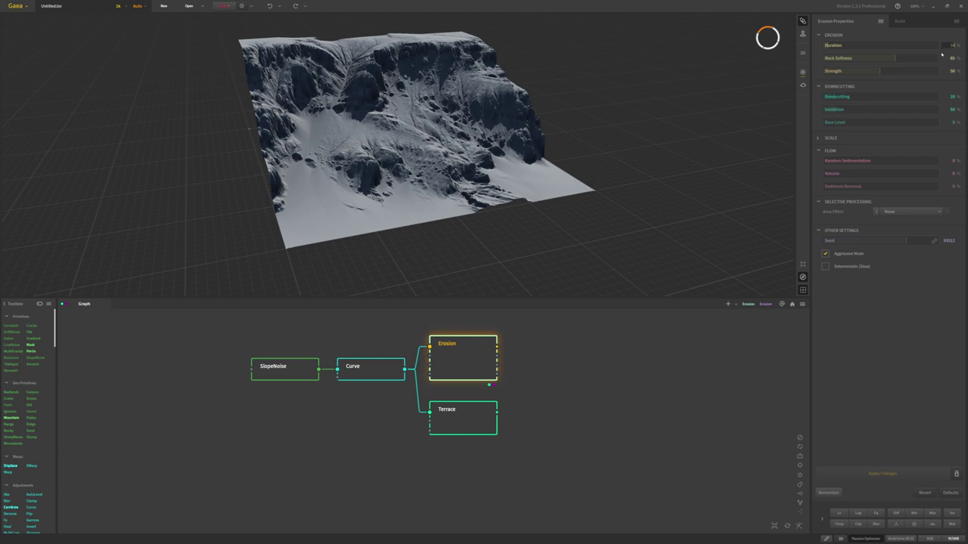
key("Return")
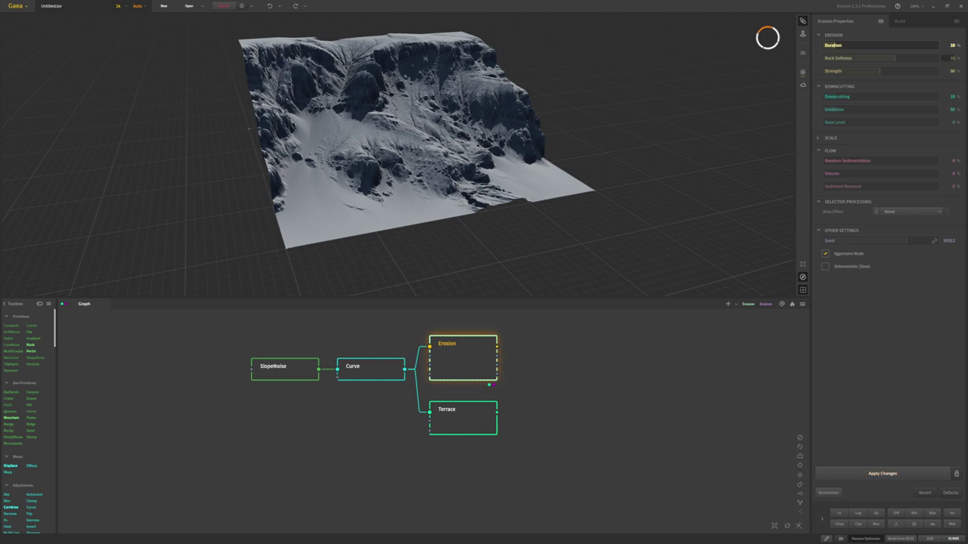
left_click(926, 58)
left_click(915, 112)
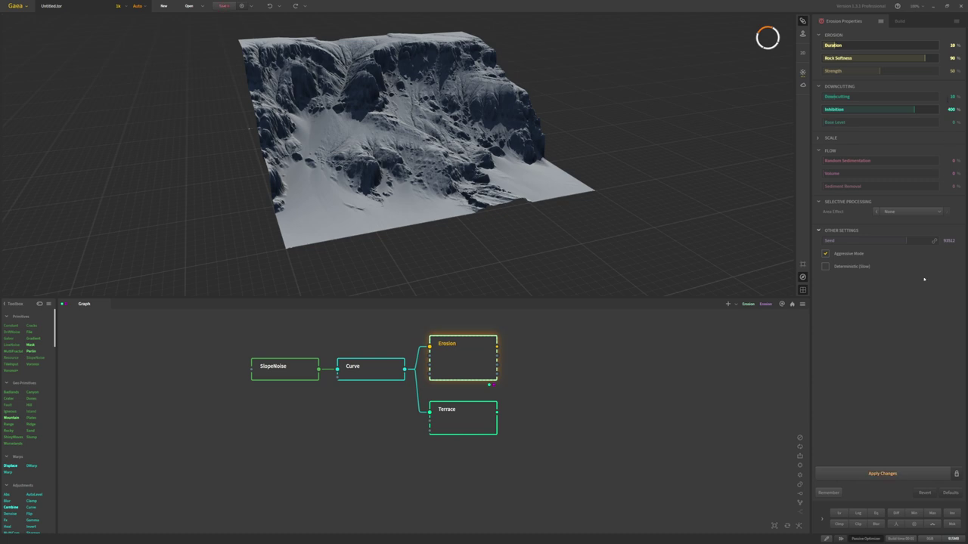
left_click(882, 473)
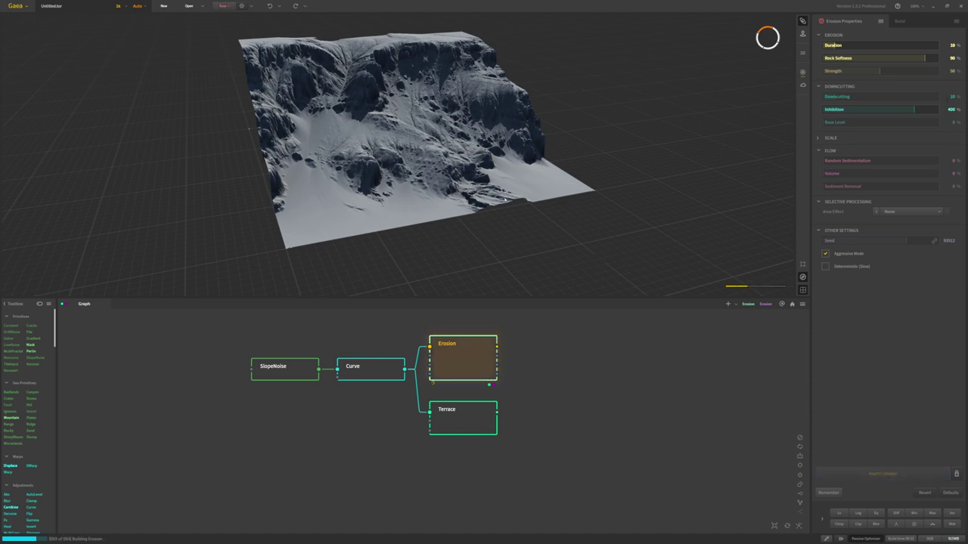
- Turn off Aggressive Mode on the Erosion node and apply the change
left_click_drag(421, 117, 360, 118)
scroll(368, 115, "up", 5)
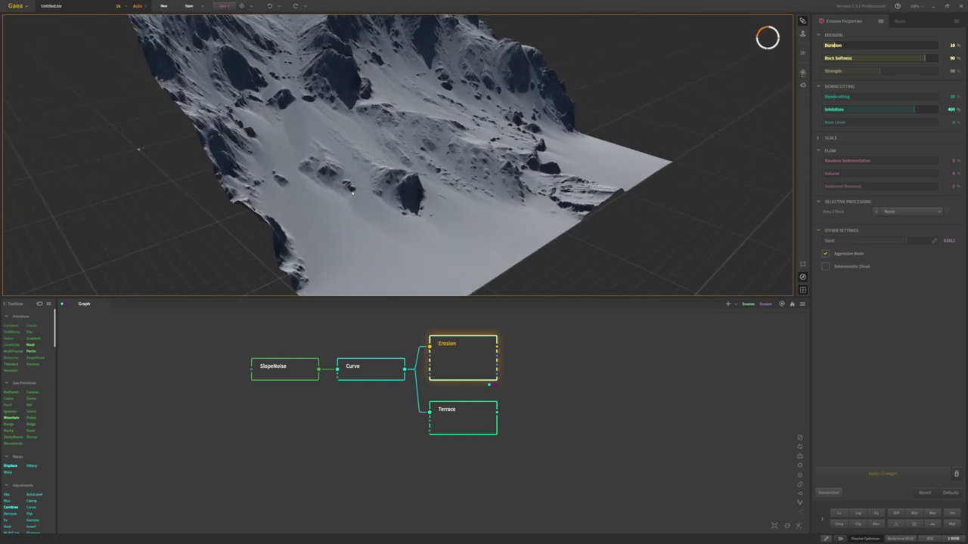
left_click_drag(375, 123, 404, 124)
left_click_drag(496, 225, 452, 167)
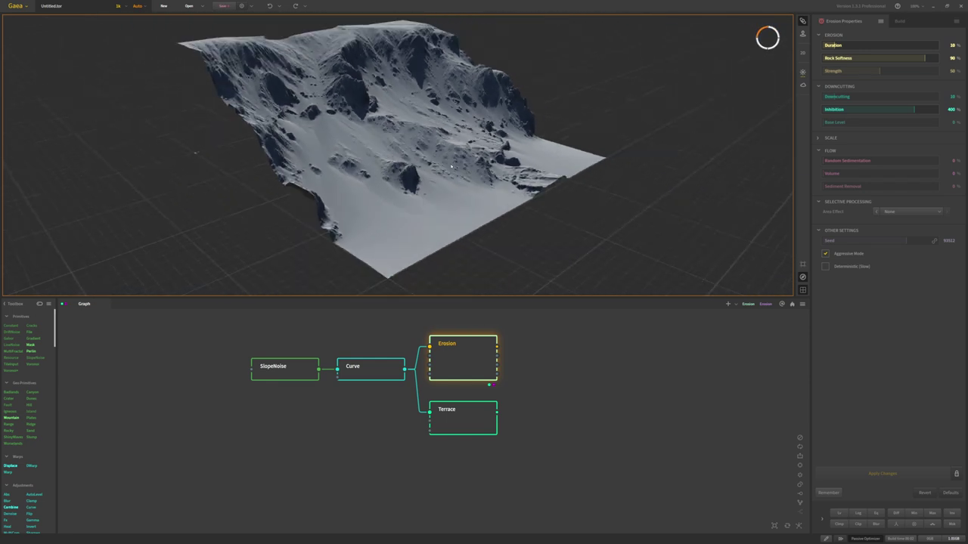
left_click(826, 255)
left_click(882, 473)
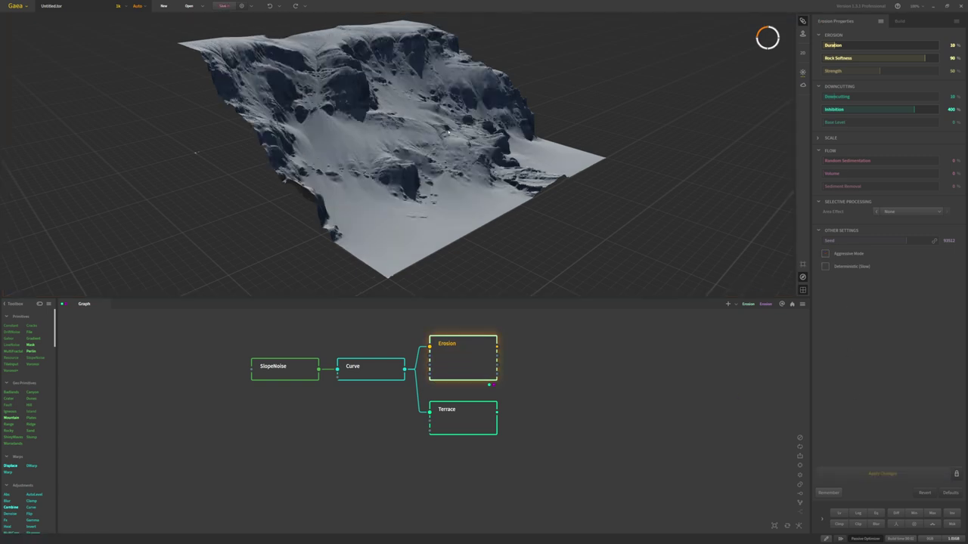
left_click_drag(448, 131, 431, 136)
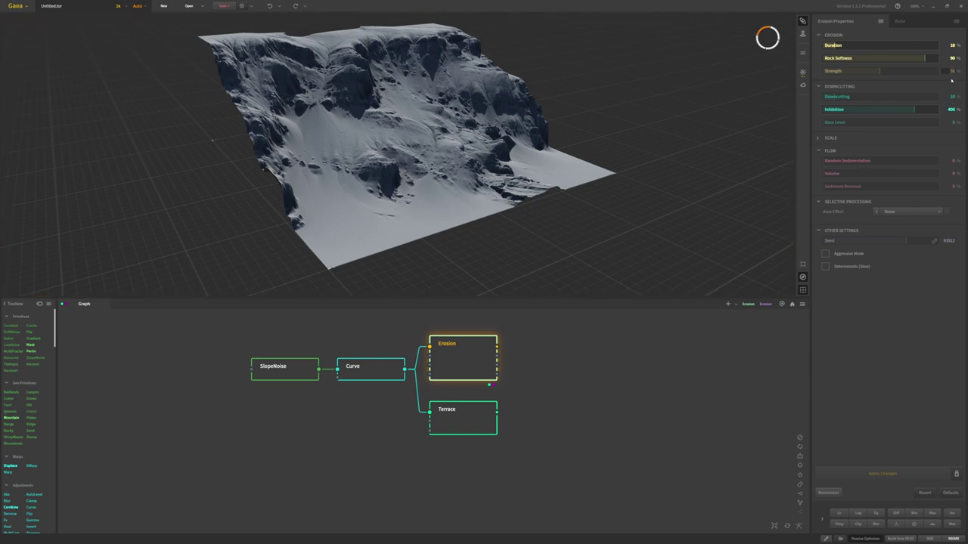
- Try an Erosion Strength of 45% and compare the eroded terrain with the Terrace node's preview
type("45")
key("Return")
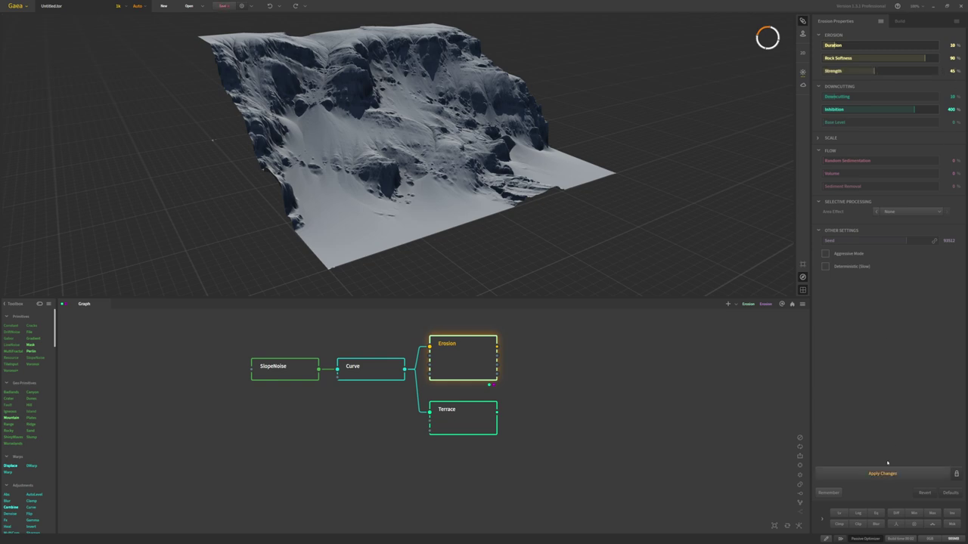
left_click(883, 473)
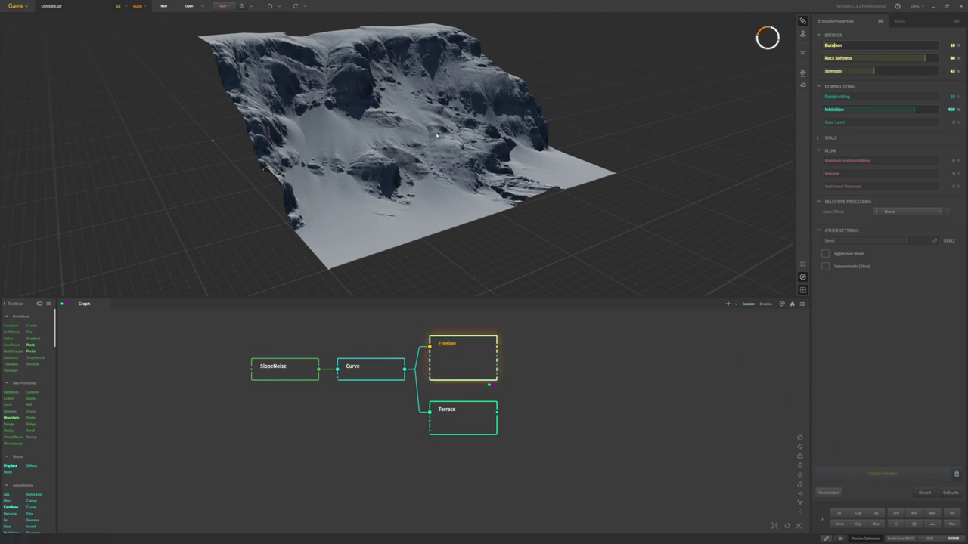
left_click_drag(453, 140, 325, 148)
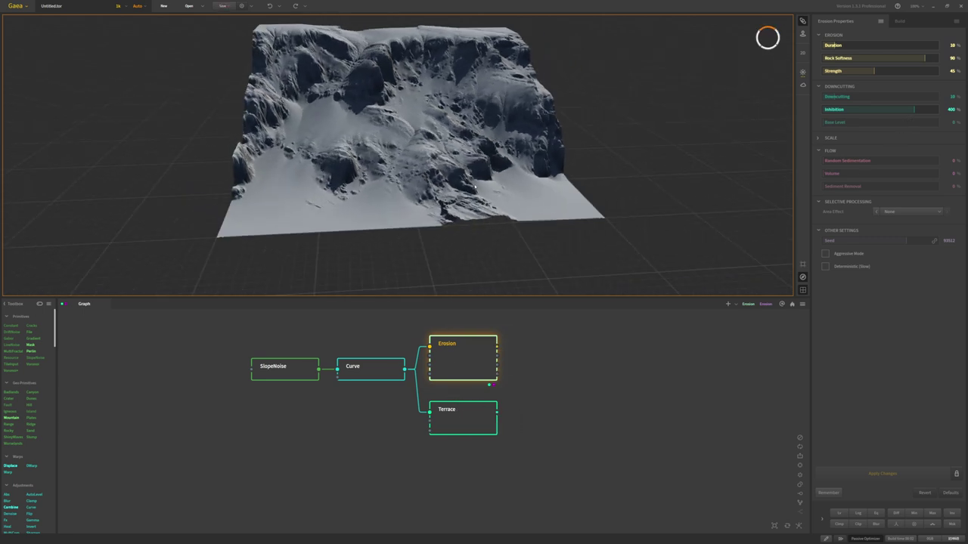
left_click(472, 420)
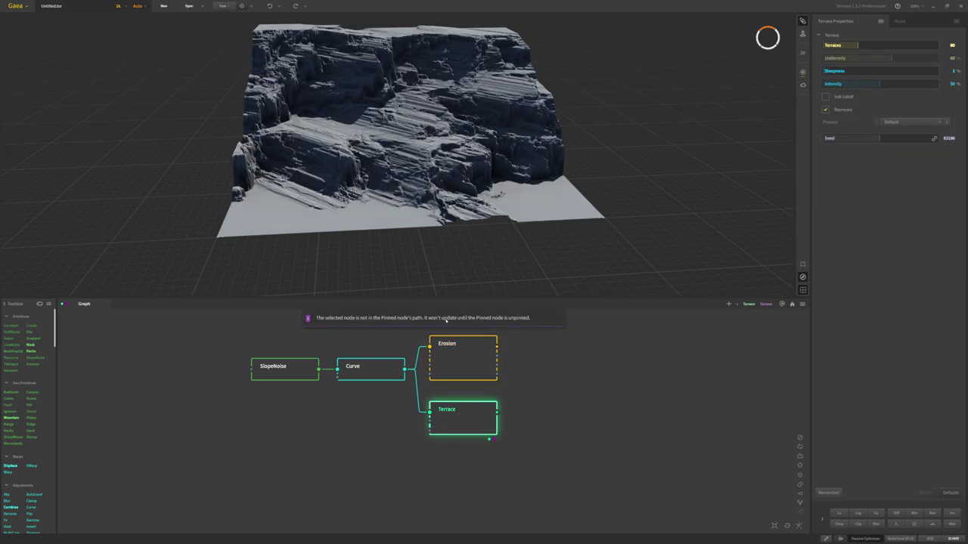
left_click(451, 363)
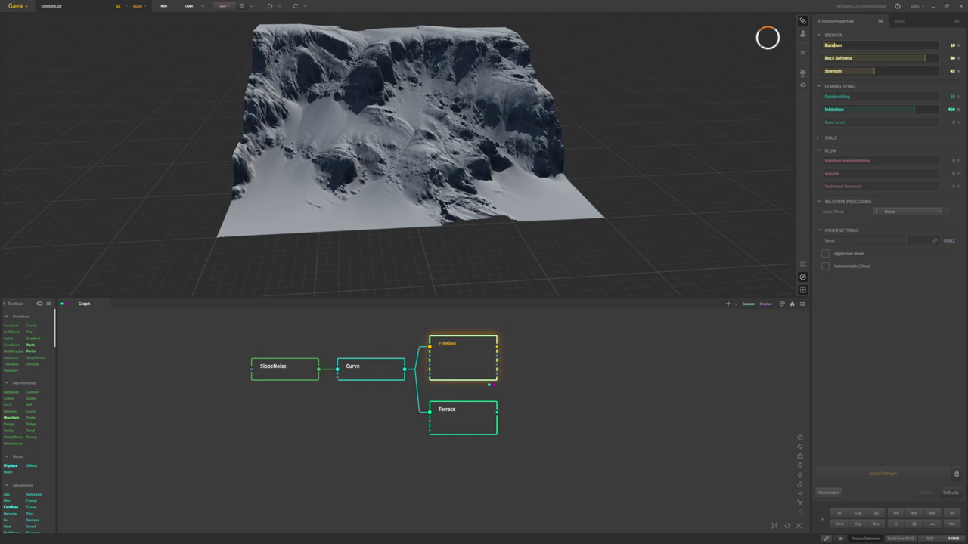
- Set the Erosion node's Strength to 60% and apply the change
left_click(950, 71)
type("50")
key("Return")
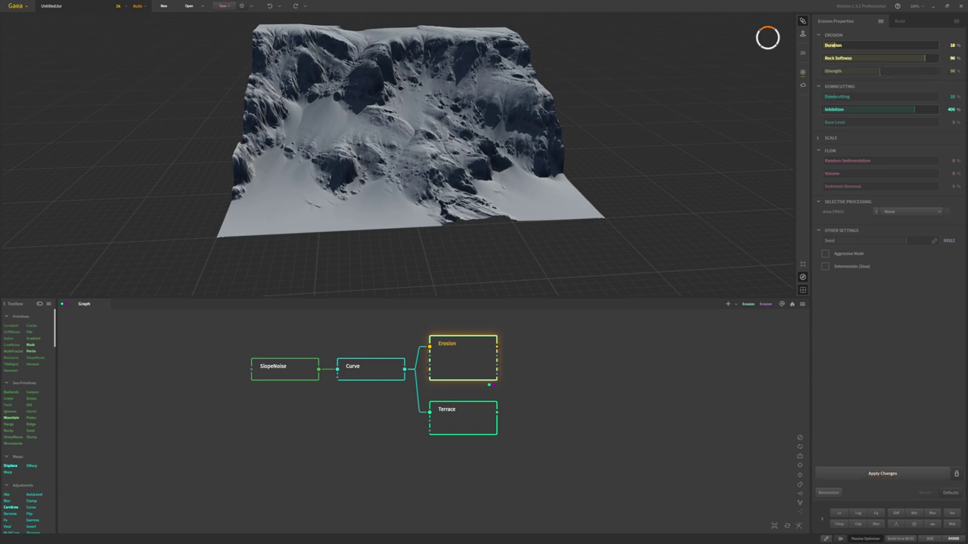
left_click(950, 71)
type("60")
key("Return")
left_click(874, 473)
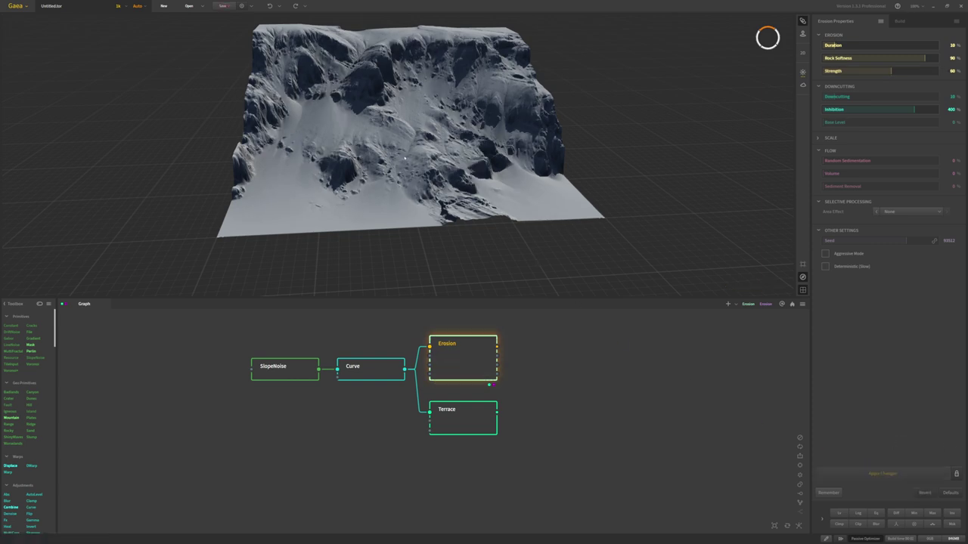
left_click_drag(365, 143, 380, 116)
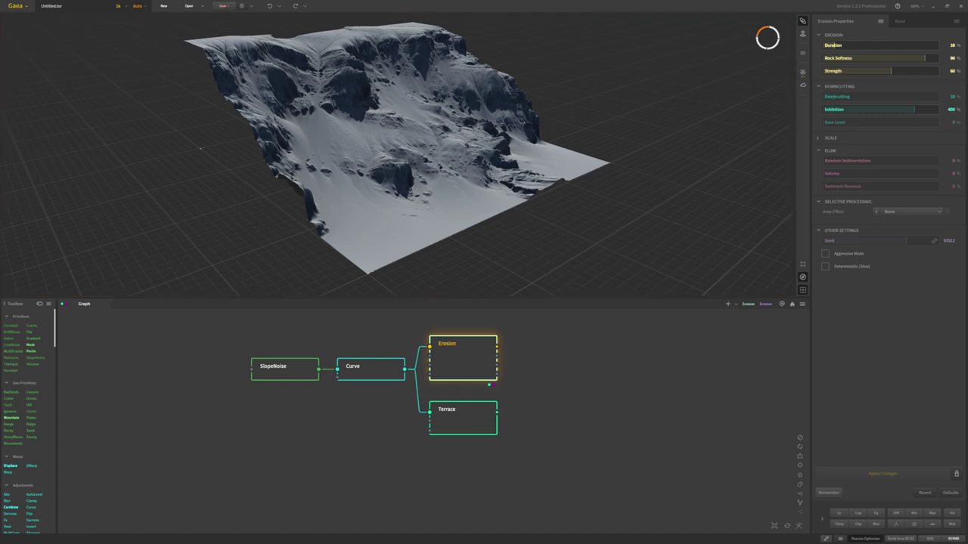
- Add a Combine node after the Erosion and Terrace nodes, using the Max method at 100% Ratio
left_click(537, 365)
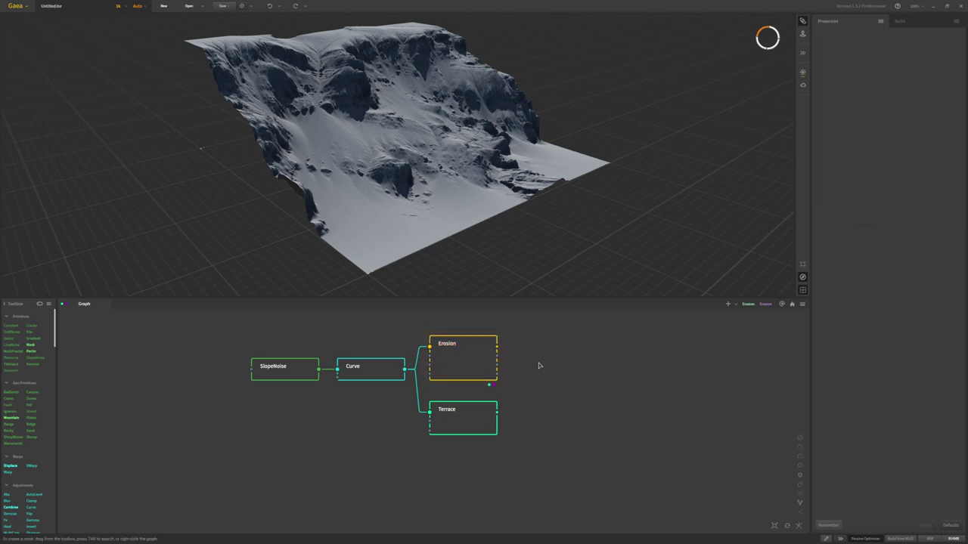
key("Tab")
type("comb")
key("Return")
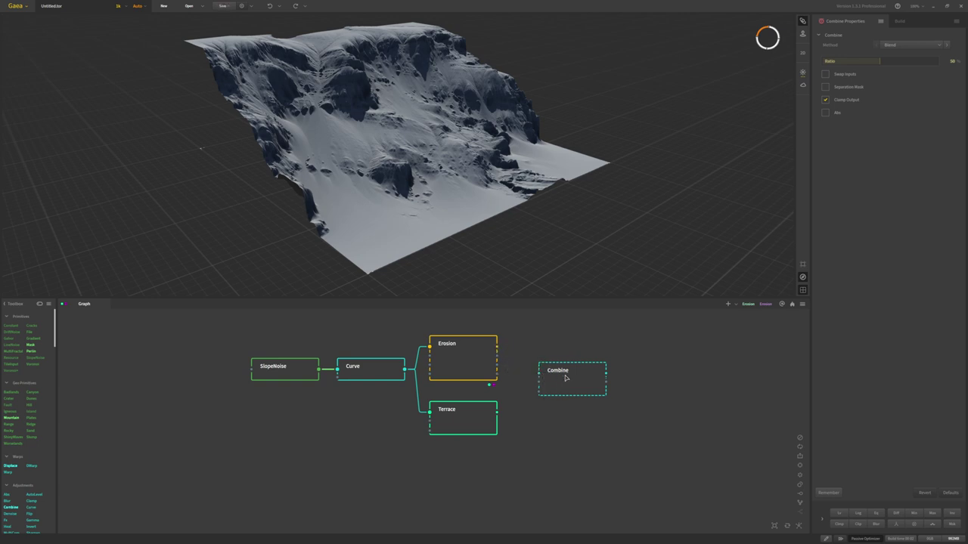
left_click_drag(567, 378, 569, 384)
left_click(911, 45)
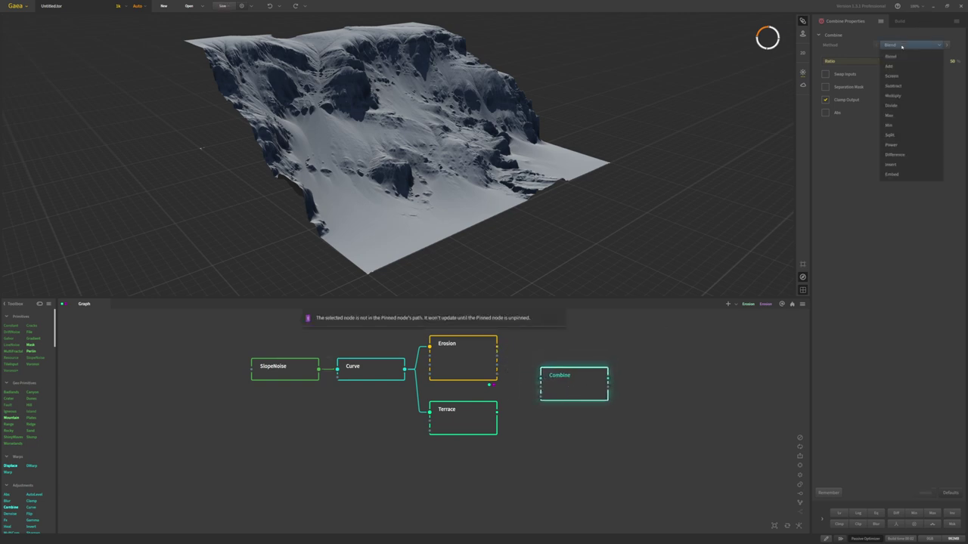
left_click(911, 115)
left_click(938, 63)
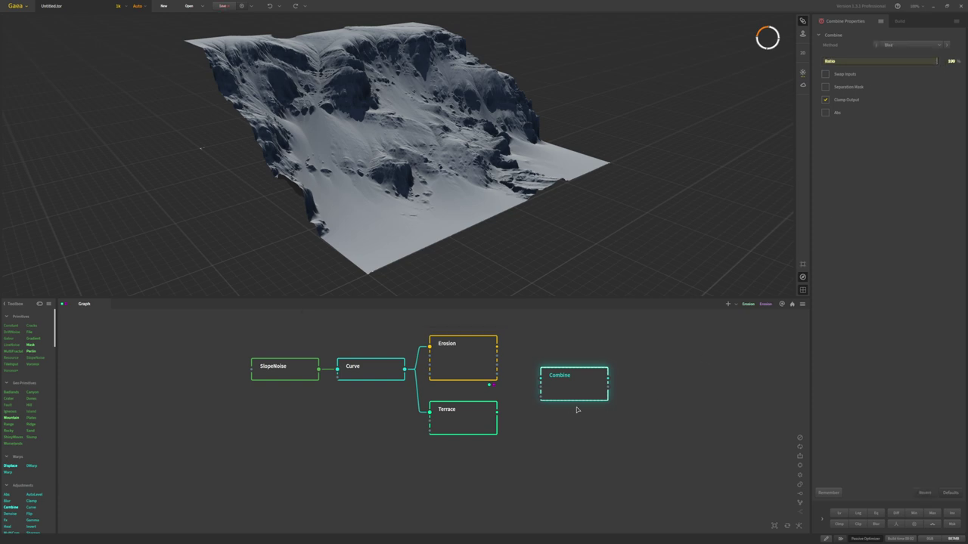
- Connect Erosion to the Combine node's first input and Terrace to its second, and preview the combined cliff
left_click_drag(541, 375, 496, 346)
left_click_drag(497, 412, 541, 386)
left_click(567, 389)
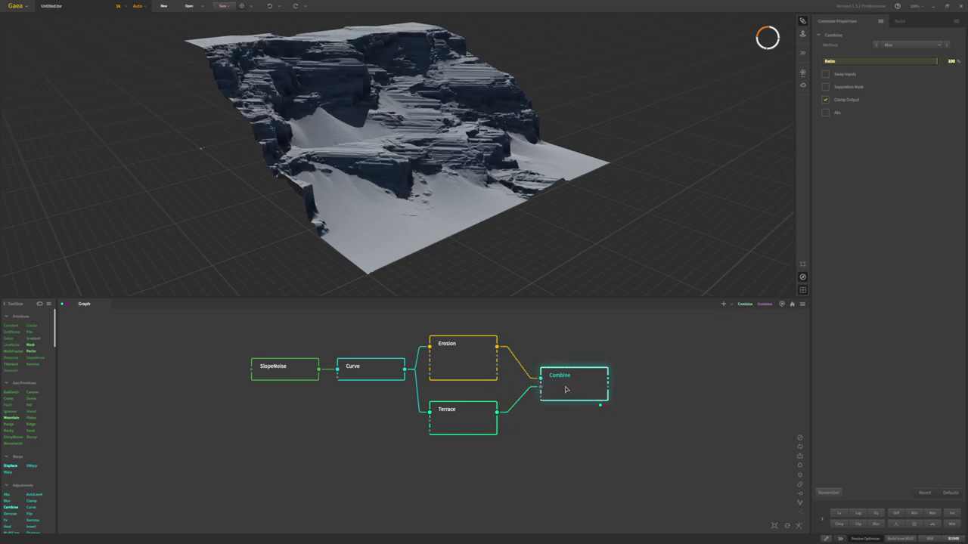
left_click_drag(491, 233, 386, 176)
left_click_drag(438, 125, 217, 172)
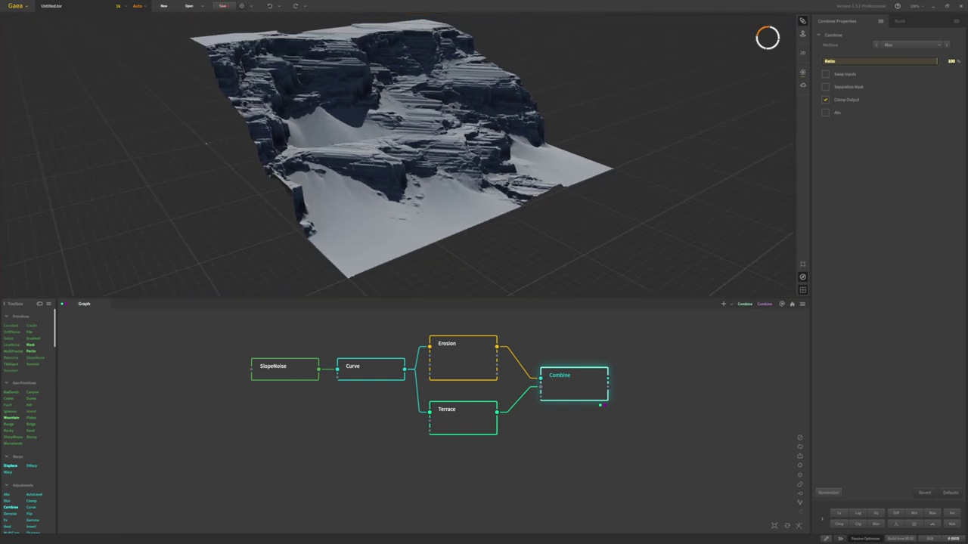
left_click_drag(338, 191, 362, 193)
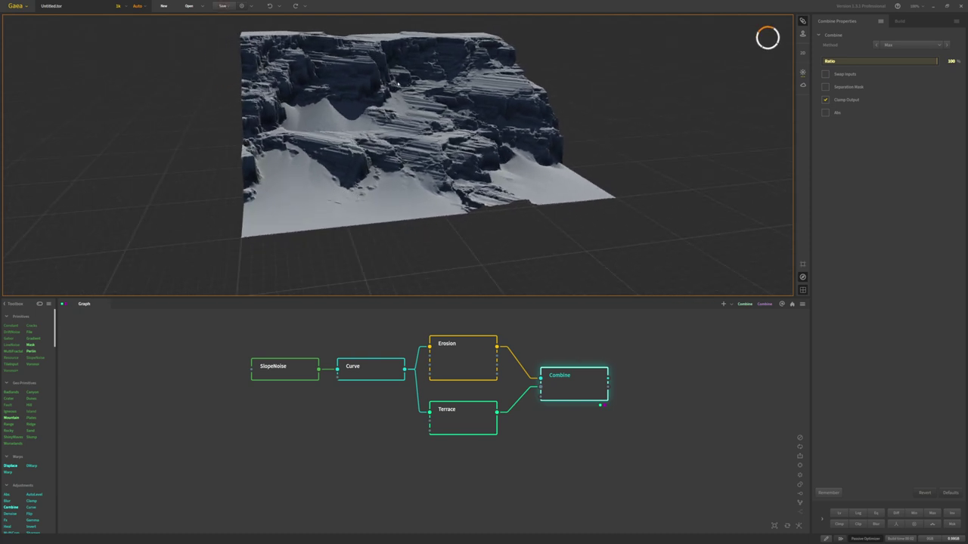
left_click_drag(406, 159, 461, 174)
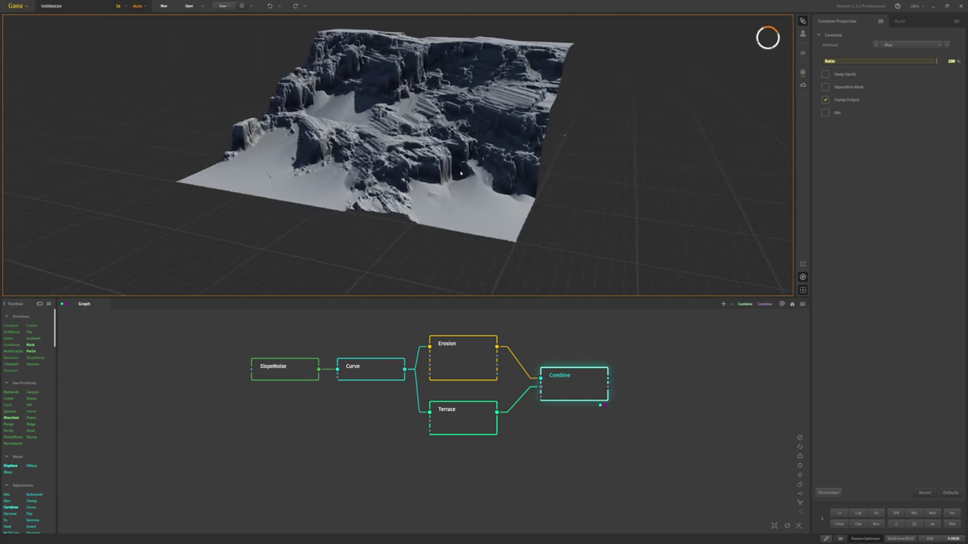
left_click_drag(563, 134, 376, 134)
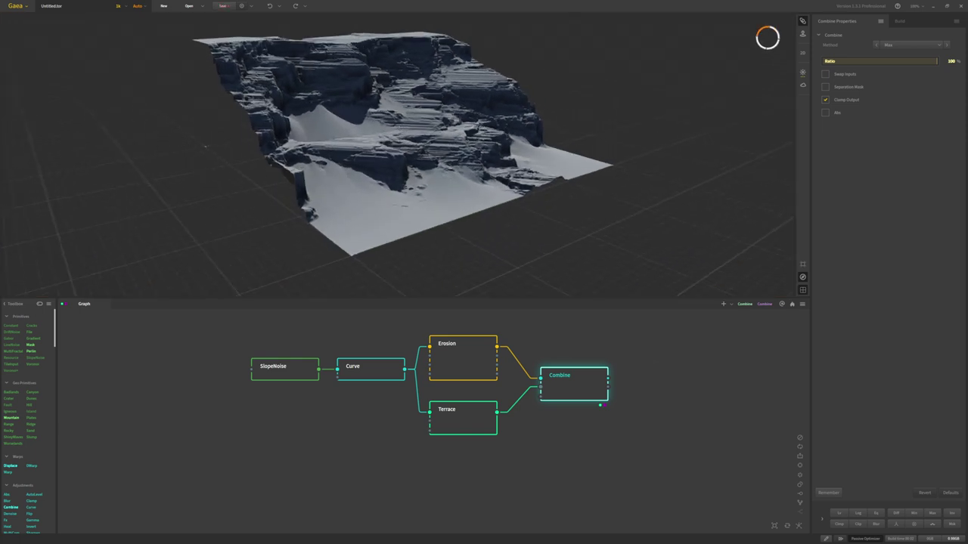
- Add an Alluvium node after the Combine node and preview its result on the cliff
scroll(311, 132, "up", 10)
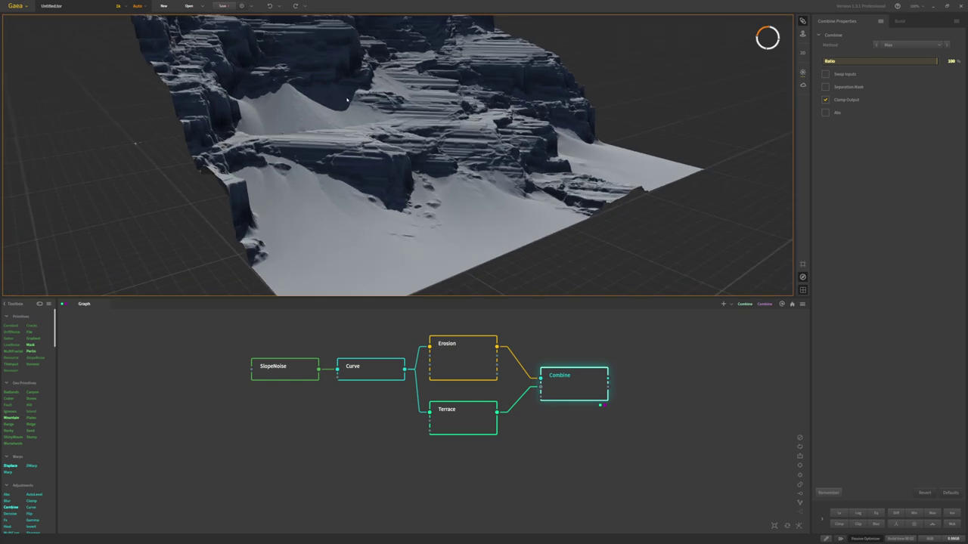
scroll(398, 172, "down", 5)
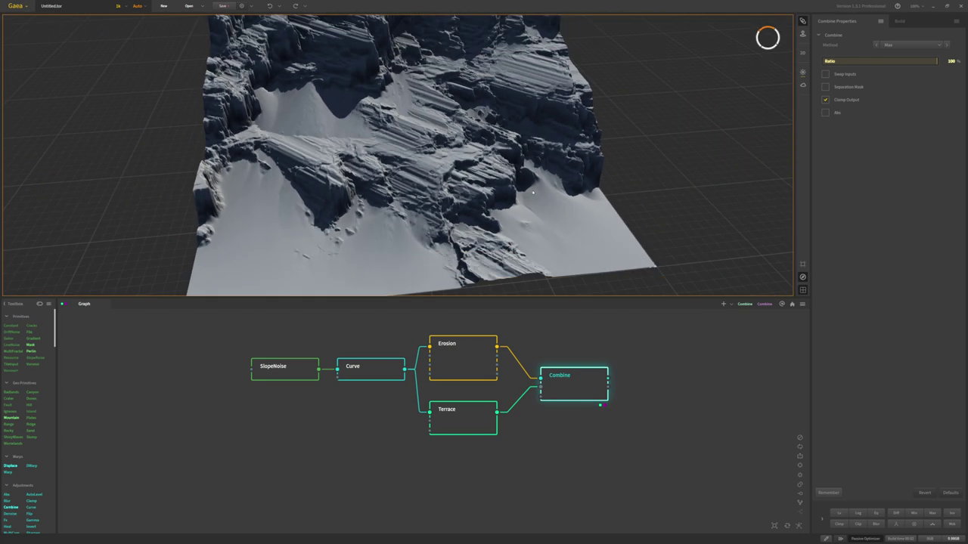
left_click_drag(398, 172, 567, 211)
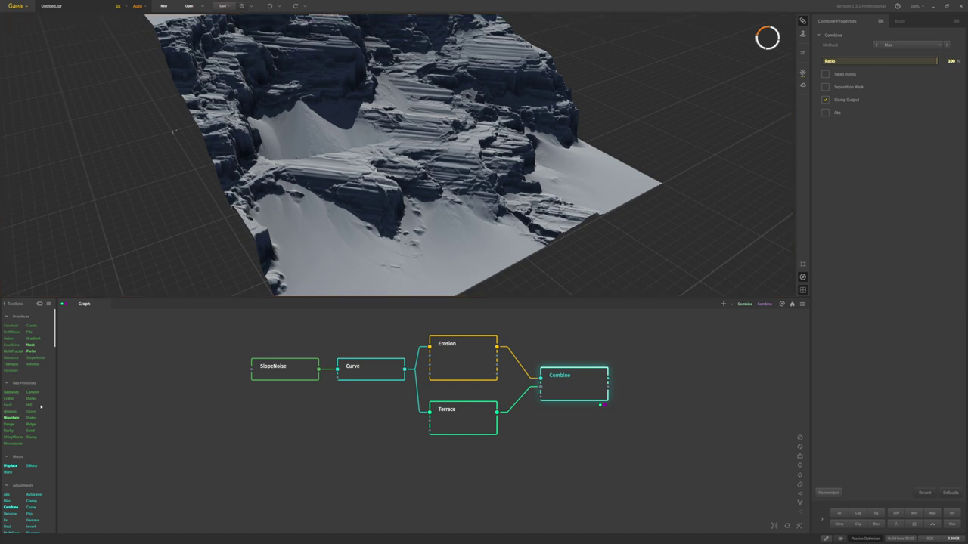
left_click_drag(626, 381, 477, 406)
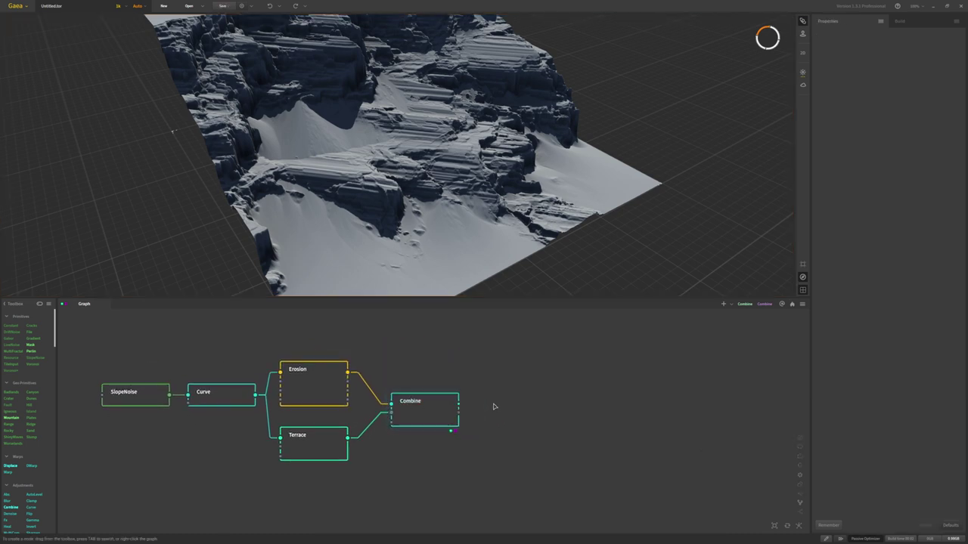
key("Tab")
type("disp")
key("Return")
left_click_drag(513, 422, 487, 406)
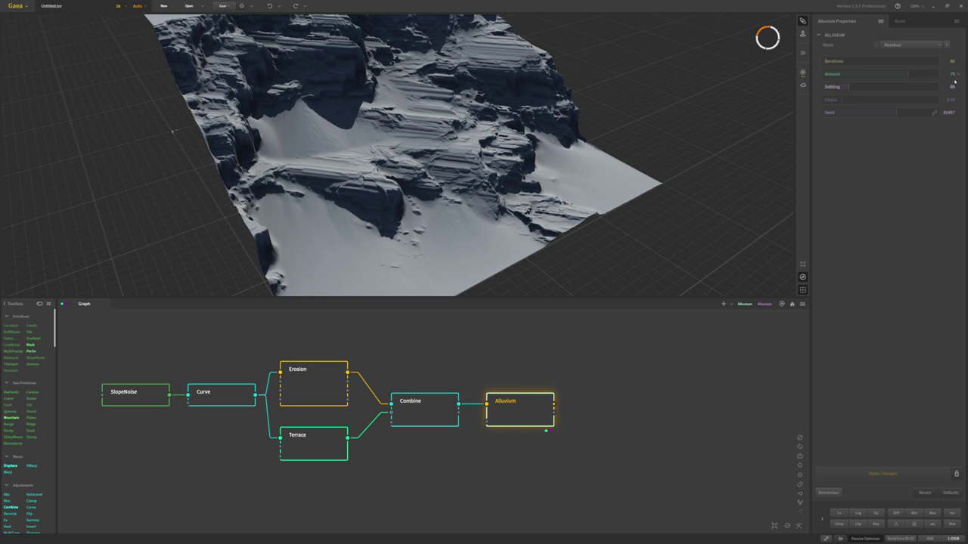
- Set the Alluvium node's Amount to 50% and Settling to 90, and apply the changes
left_click(953, 74)
type("50")
key("Return")
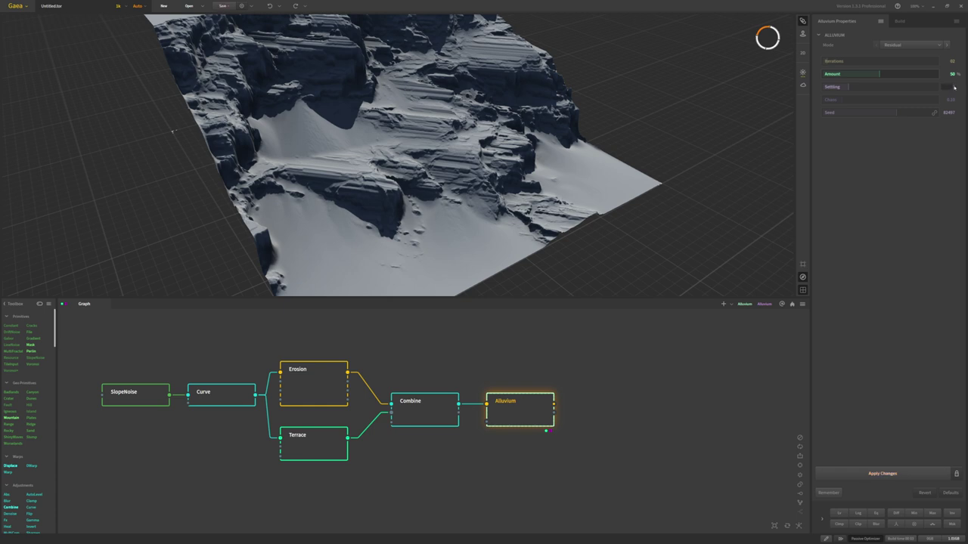
type("9")
key("Return")
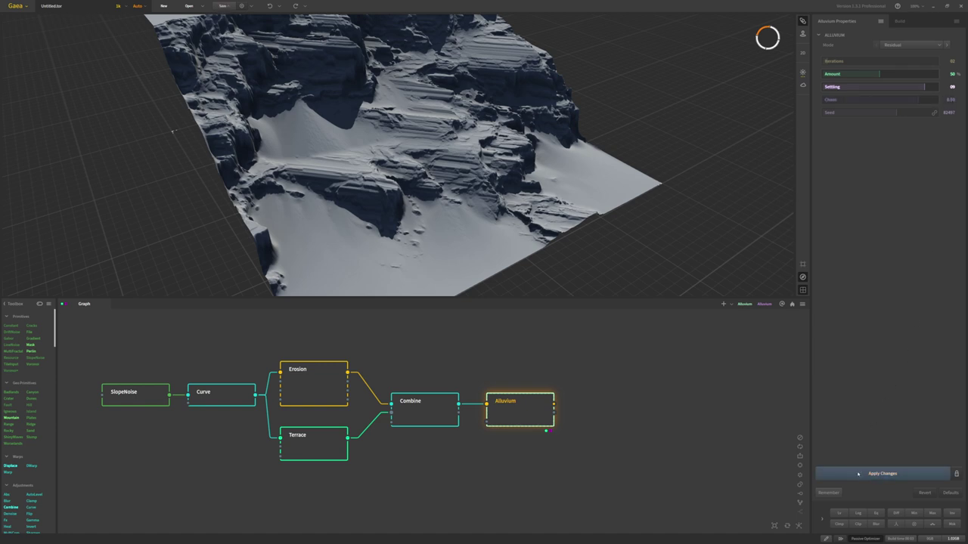
left_click(883, 473)
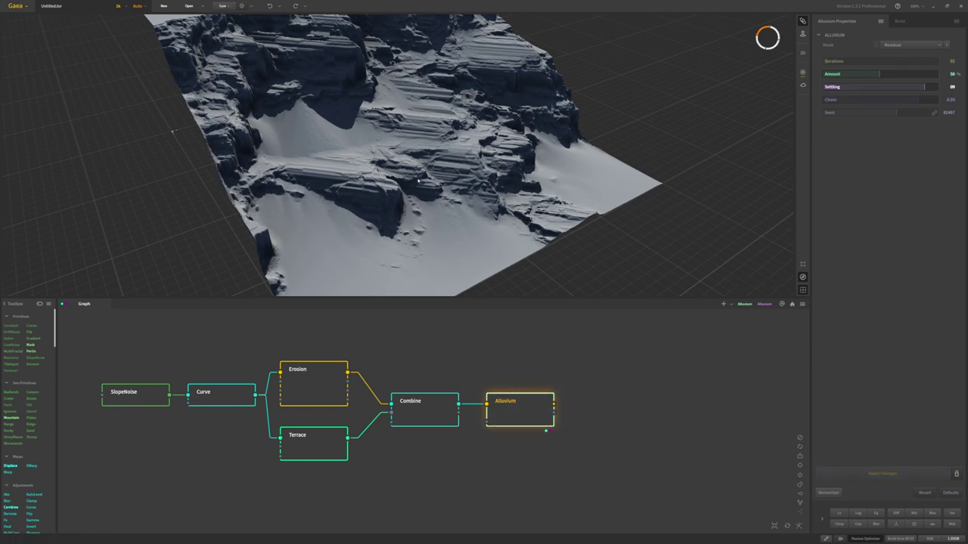
- Examine the alluvium deposits at the foot of the rocks and between the ledges from several angles
scroll(419, 214, "up", 8)
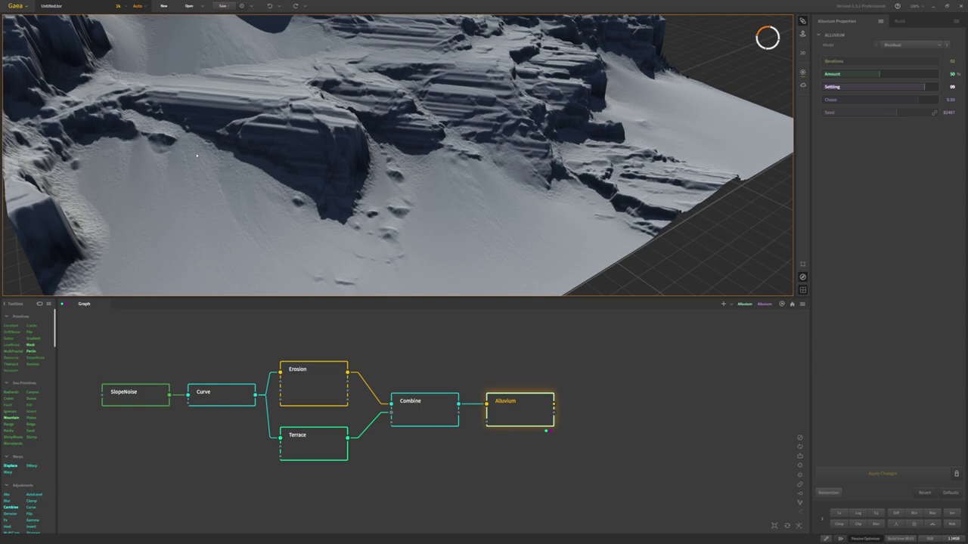
left_click_drag(127, 182, 98, 156)
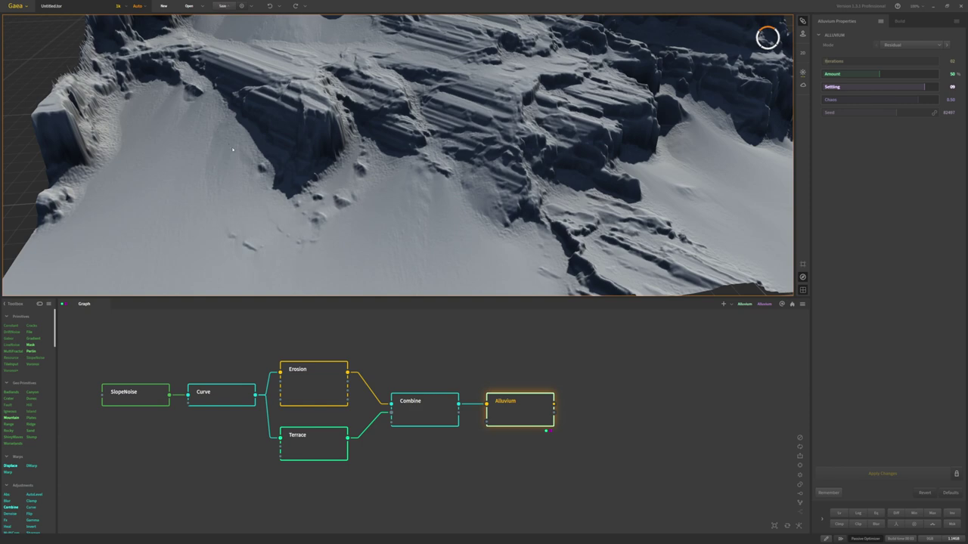
scroll(542, 207, "down", 3)
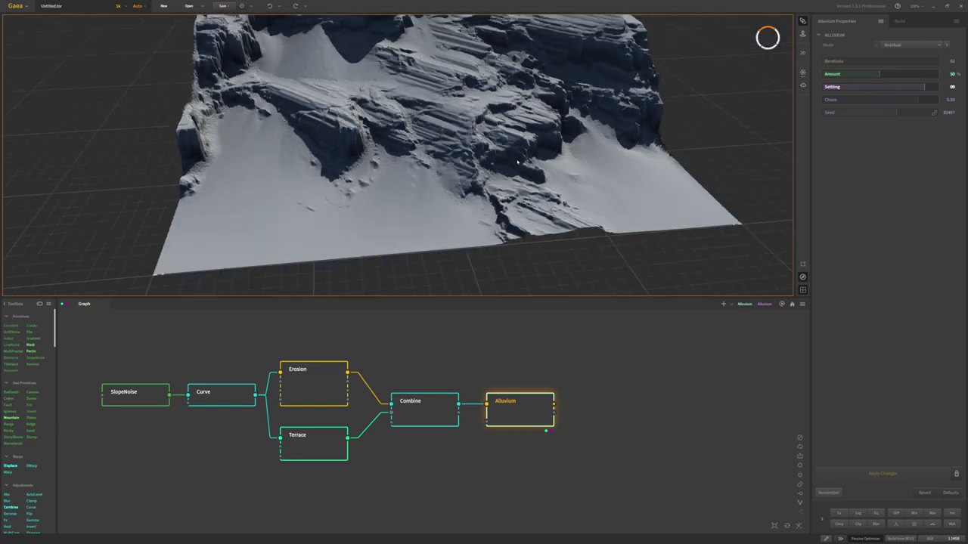
left_click_drag(541, 207, 589, 217)
scroll(586, 241, "up", 2)
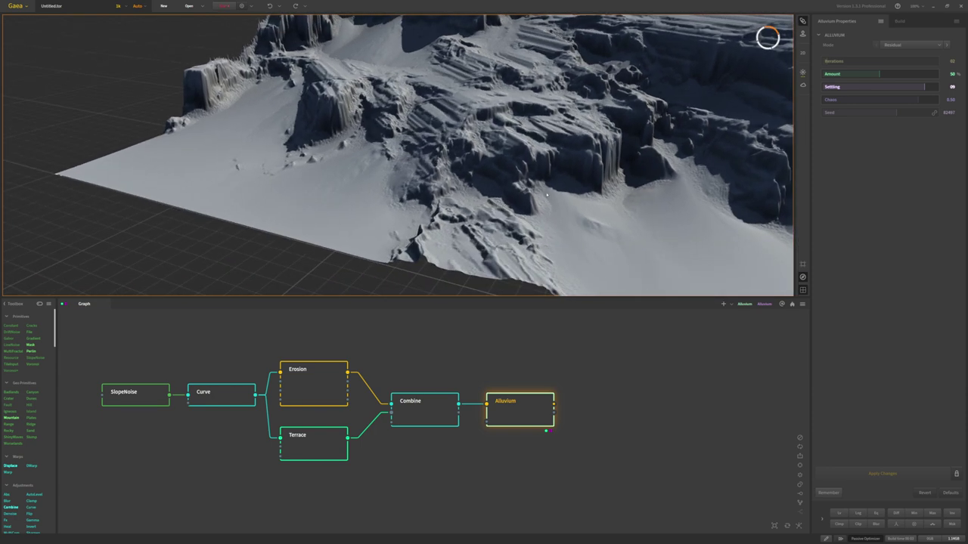
left_click_drag(490, 220, 476, 177)
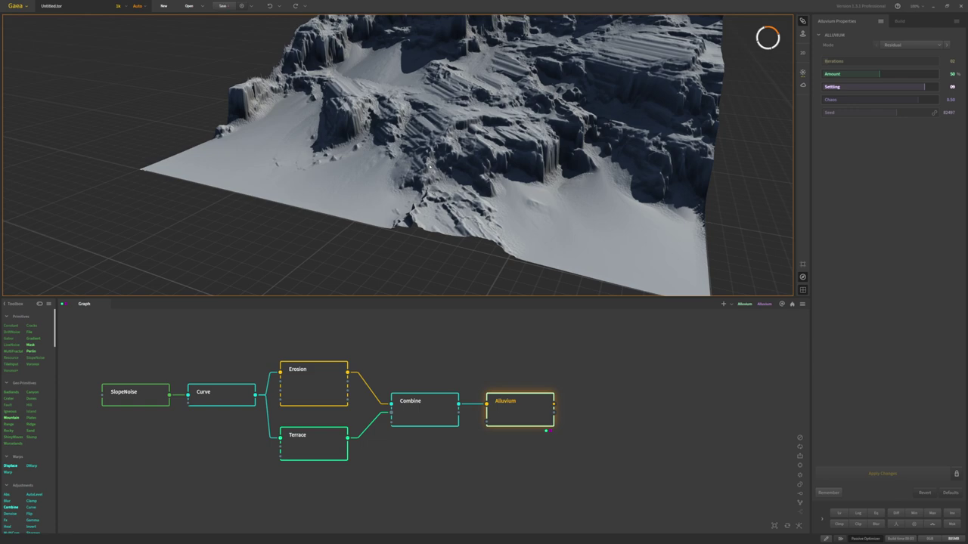
left_click_drag(442, 174, 428, 121)
scroll(484, 168, "down", 4)
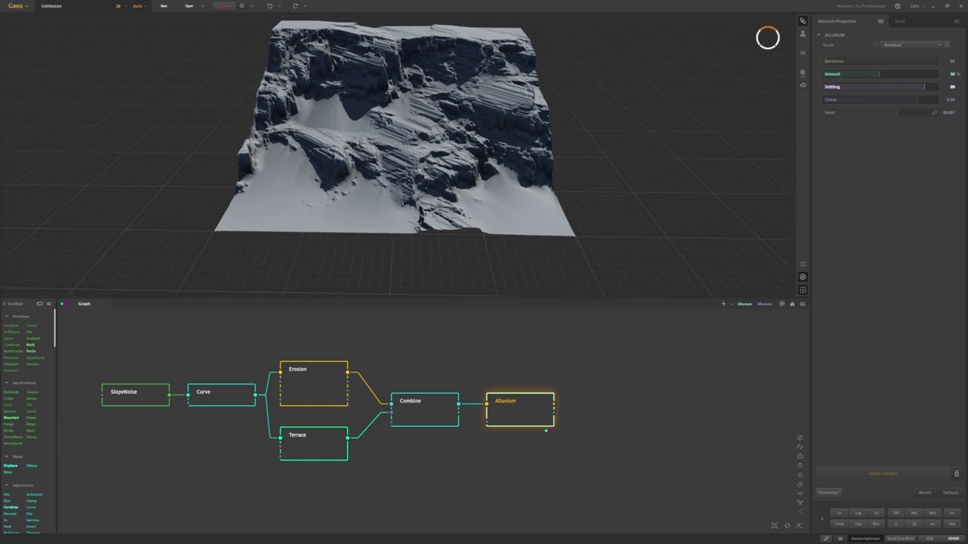
- Add a second Erosion node, connect the Alluvium output to its input, and preview it
left_click(584, 393)
key("Tab")
type("ero")
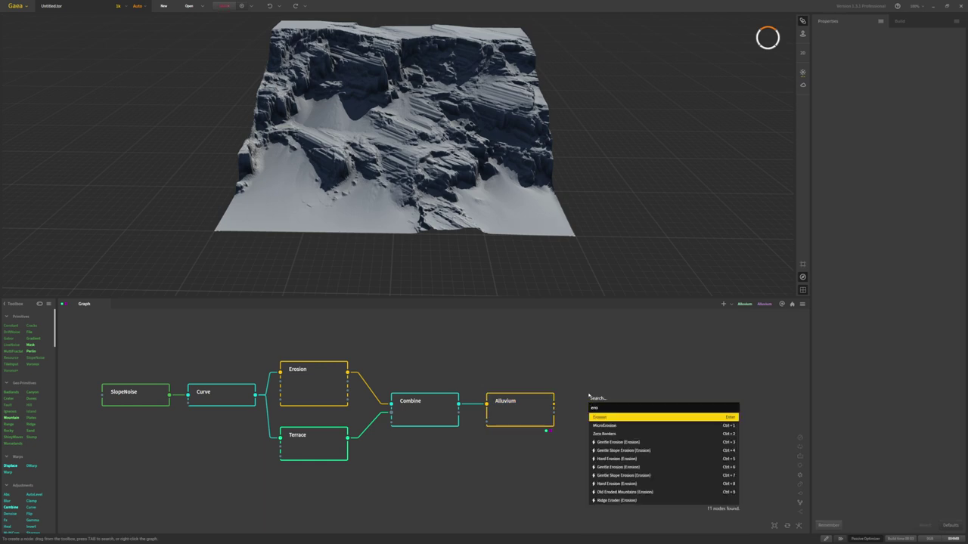
key("Return")
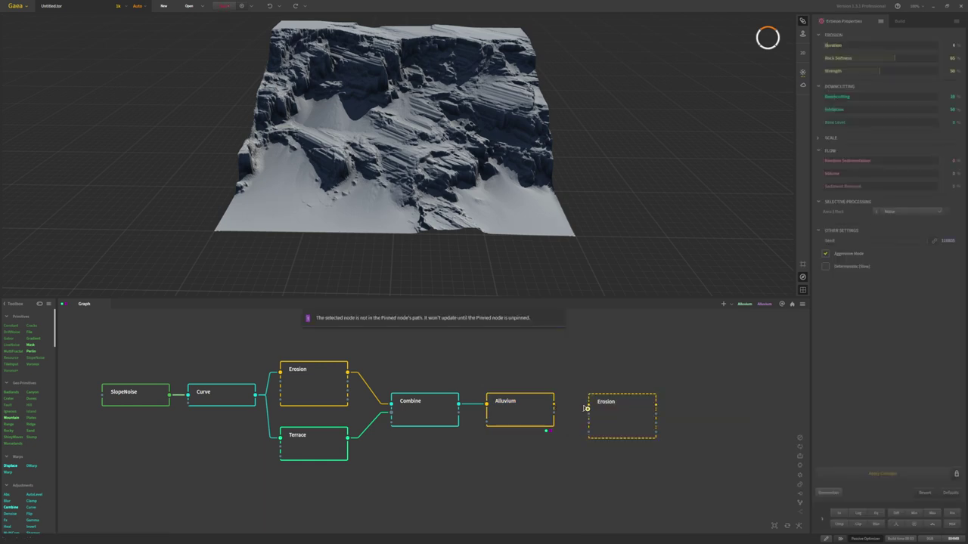
left_click_drag(554, 407, 592, 414)
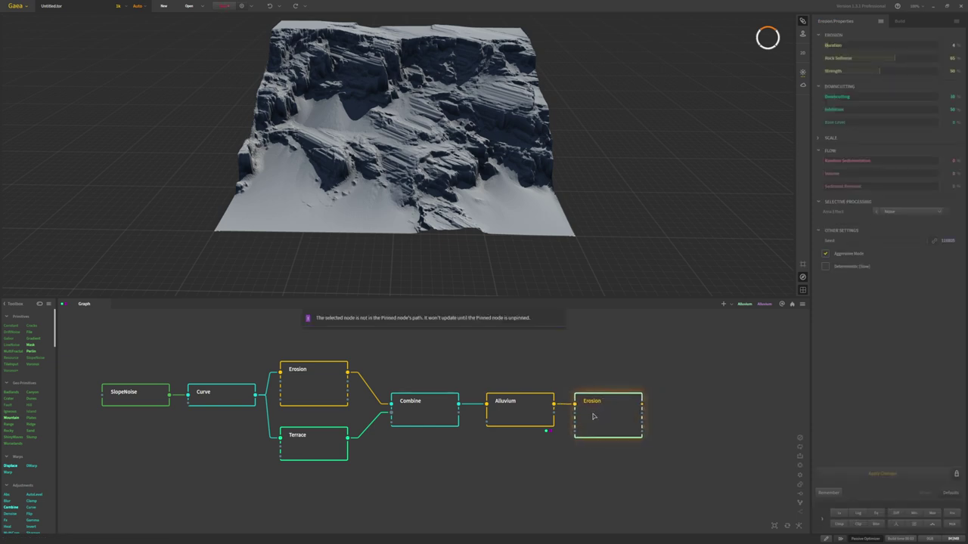
double_click(594, 416)
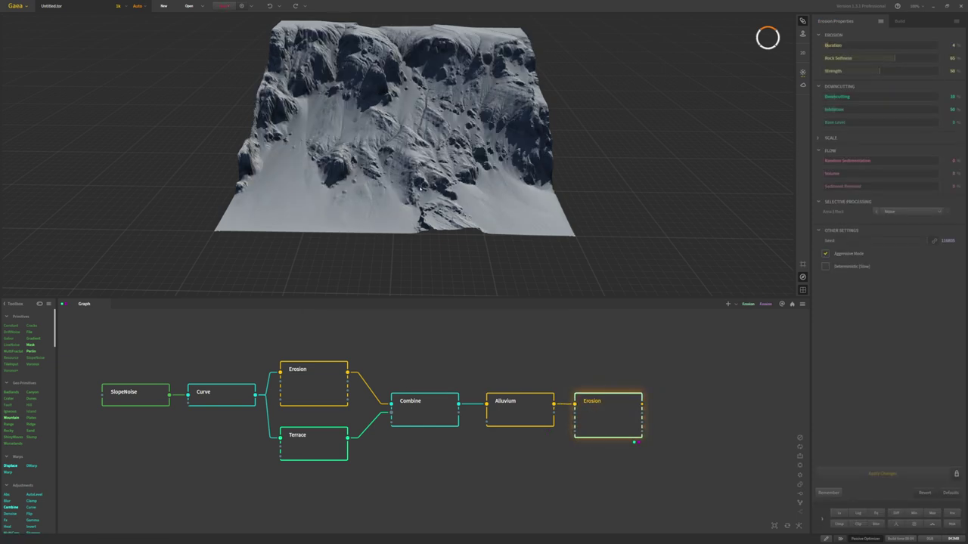
- Set the second Erosion node's Rock Softness to 10% and Strength to 20%, and apply the changes
left_click_drag(391, 123, 423, 141)
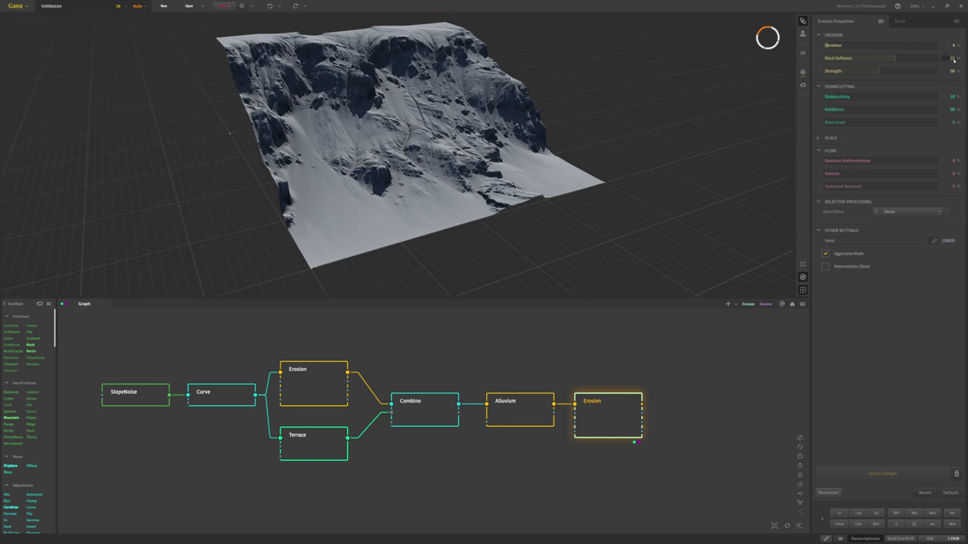
left_click(952, 58)
key("Return")
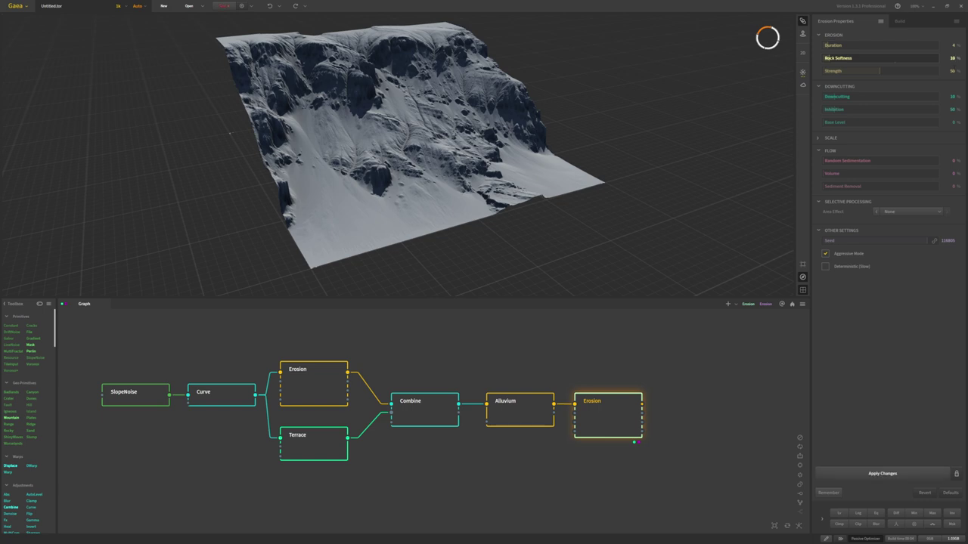
left_click(952, 71)
type("20")
key("Return")
left_click(864, 473)
left_click_drag(499, 222, 467, 210)
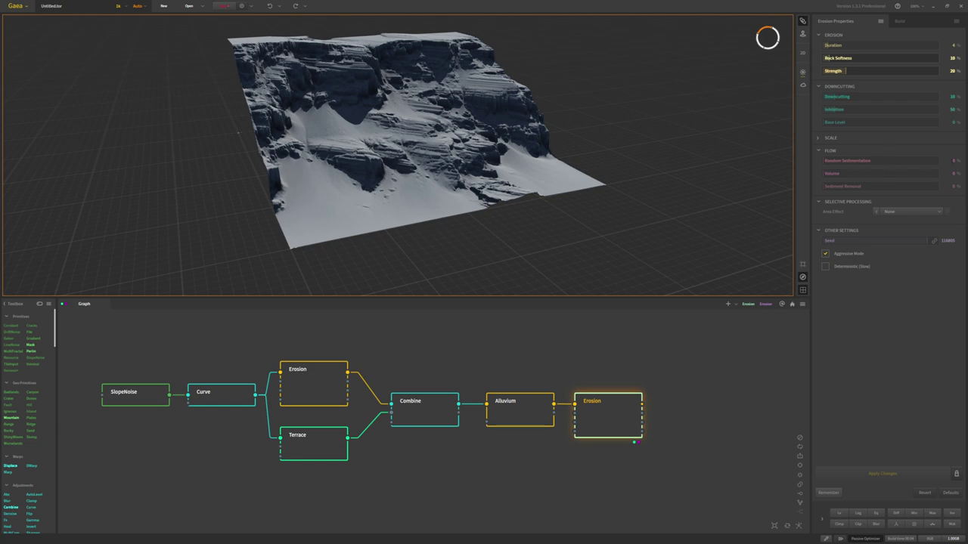
- Set the second Erosion's Random Sedimentation to 300%, Volume to 8% and Sediment Removal to 15%, and apply the changes
type("300")
key("Return")
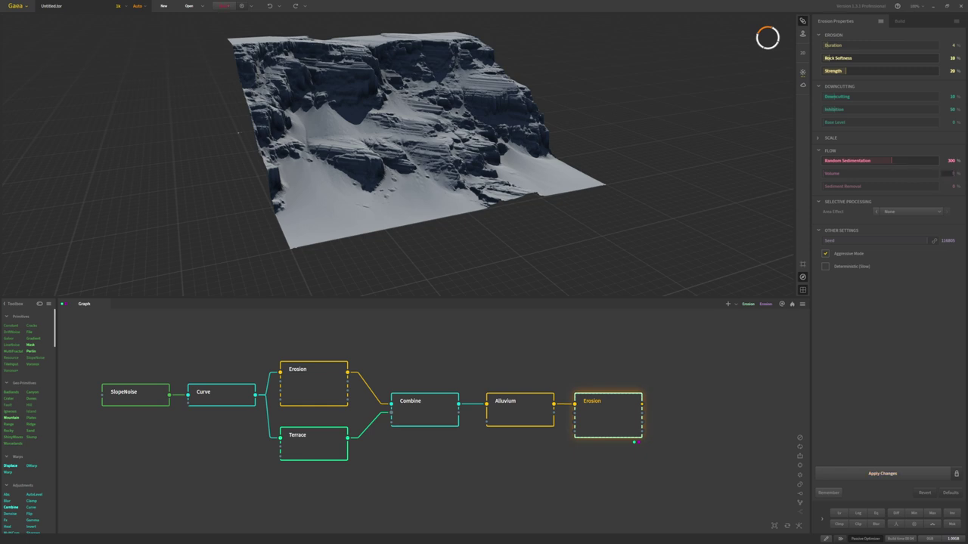
type("8")
key("Return")
left_click(954, 186)
left_click(954, 187)
left_click(870, 473)
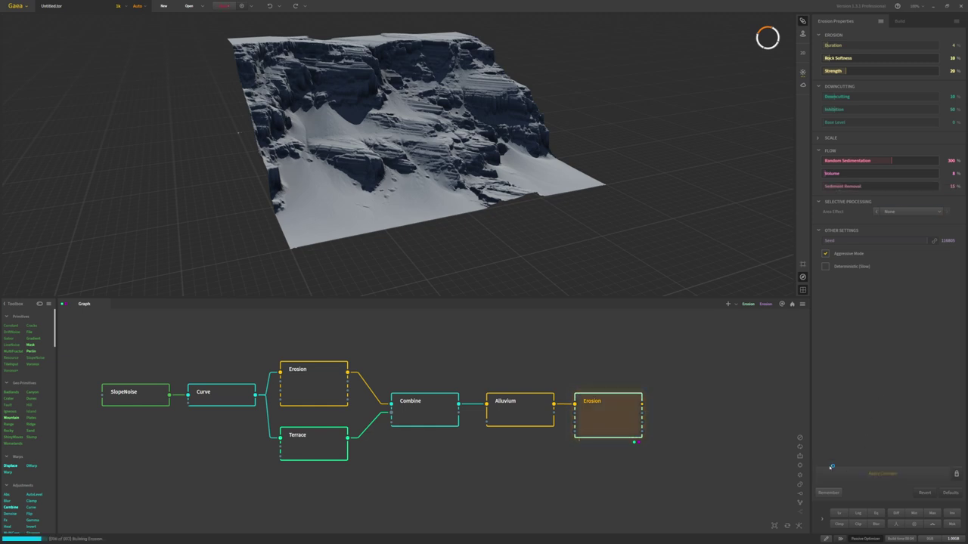
- Set the preview resolution to 2k and inspect the rebuilt cliff from several angles
scroll(324, 195, "up", 5)
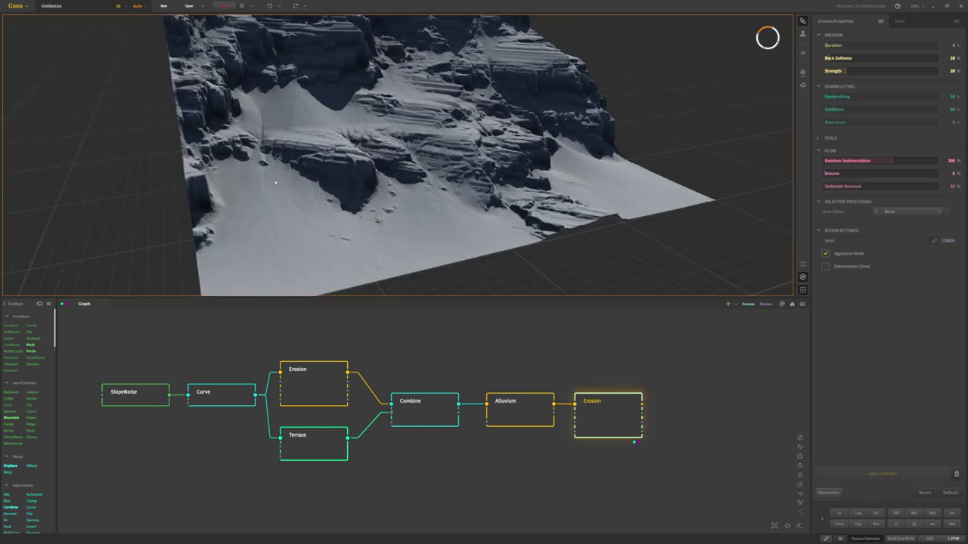
scroll(402, 202, "down", 3)
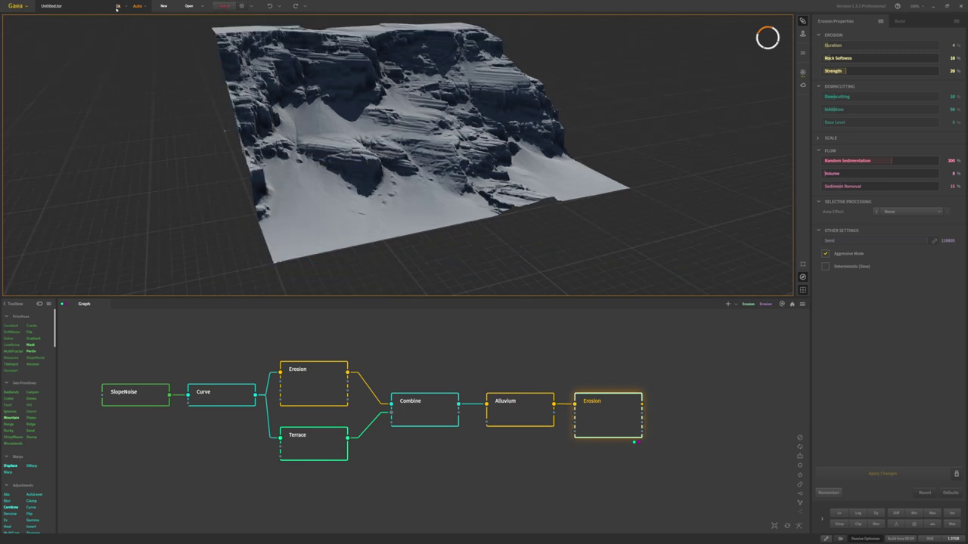
left_click(117, 7)
left_click(119, 37)
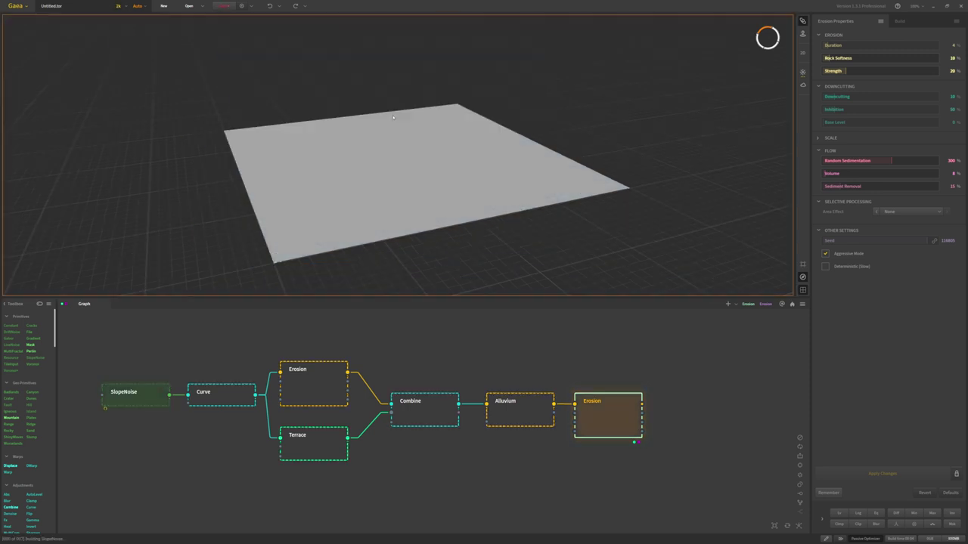
left_click_drag(393, 117, 376, 108)
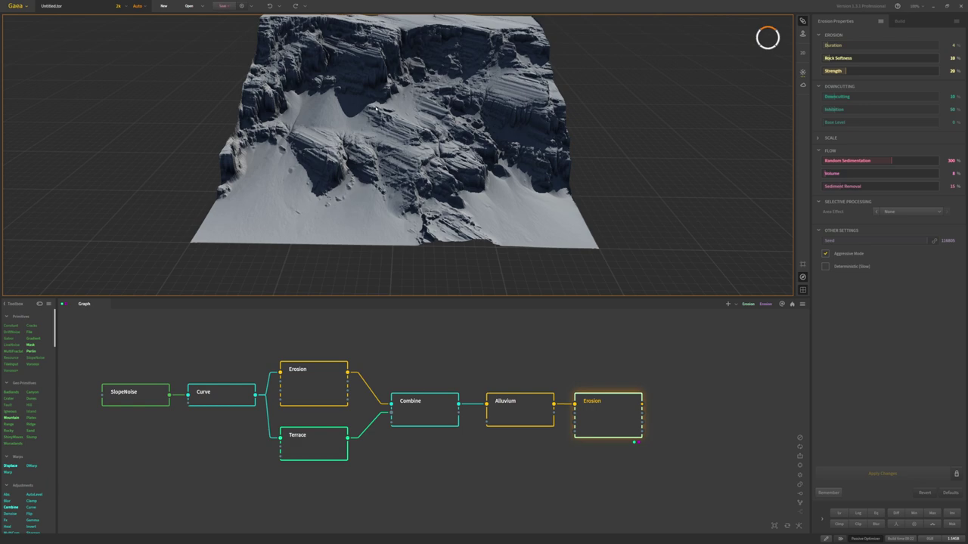
scroll(405, 125, "down", 2)
left_click_drag(404, 125, 321, 120)
scroll(423, 129, "up", 3)
left_click_drag(448, 177, 436, 129)
scroll(437, 123, "up", 2)
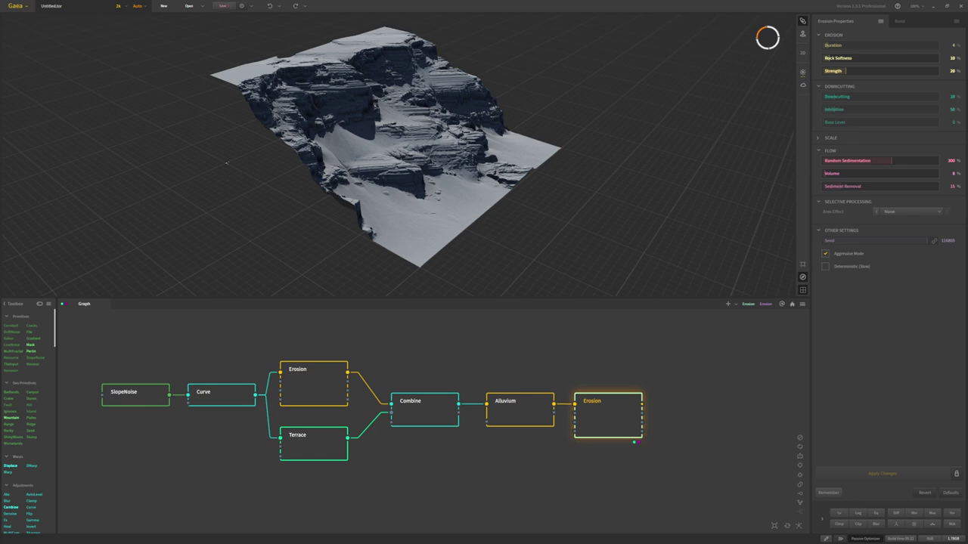
- Rename the last Erosion node as Heightmap
right_click(608, 416)
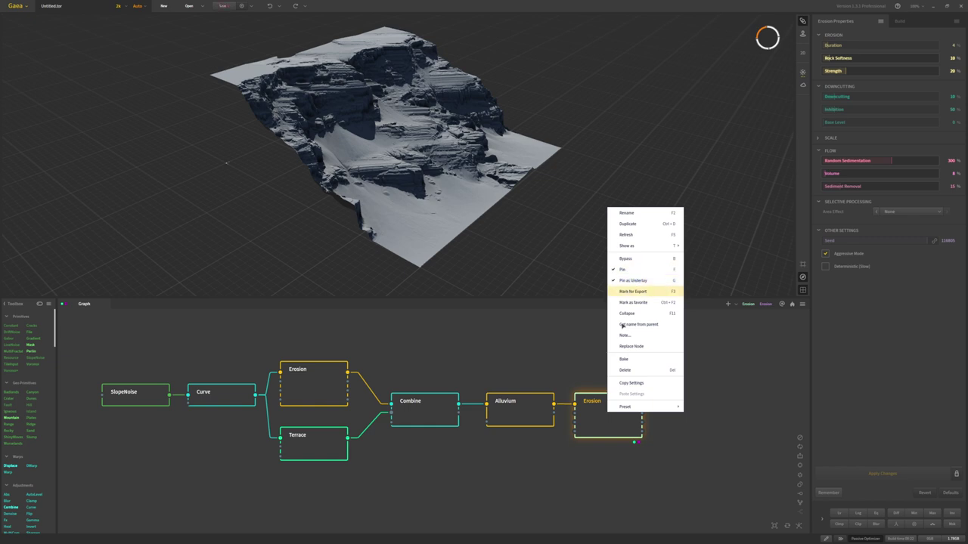
left_click(591, 420)
right_click(591, 421)
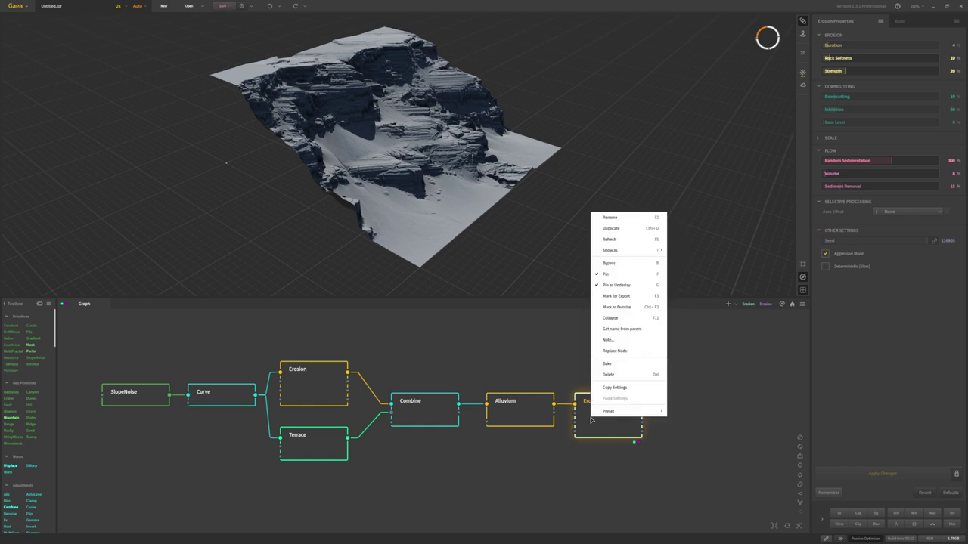
left_click(608, 221)
type("Heightmap")
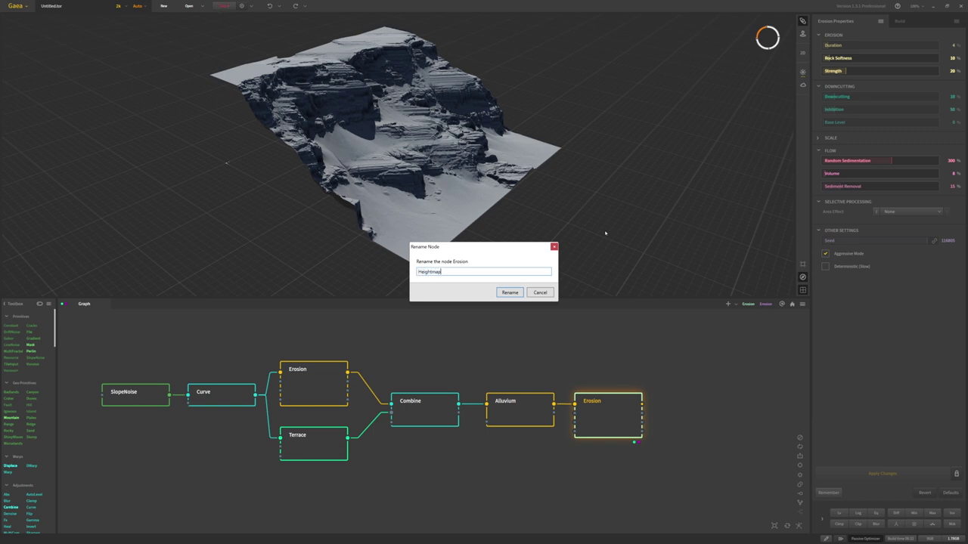
key("Return")
- Add a SatMaps node beside the Heightmap node and open its properties
scroll(598, 380, "down", 1)
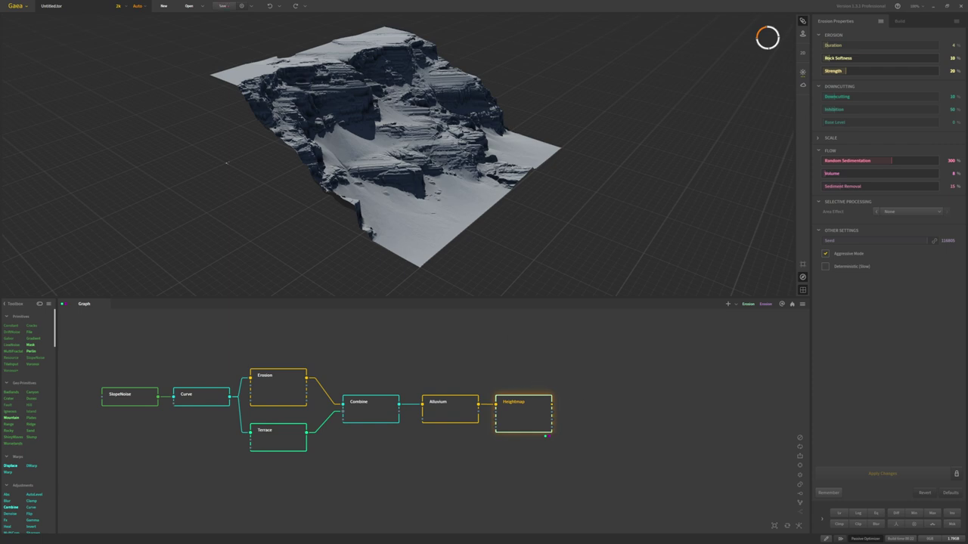
left_click(557, 416)
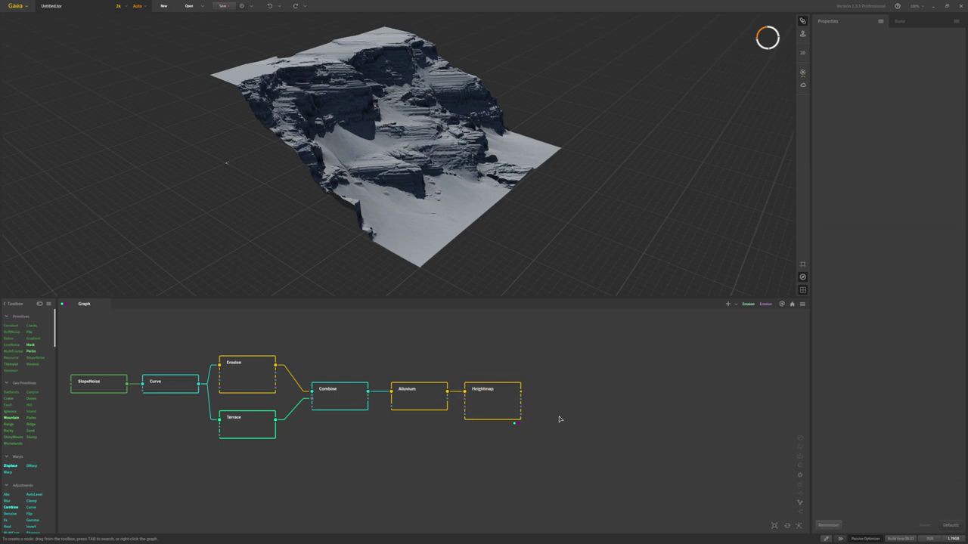
key("Tab")
type("sat")
key("Return")
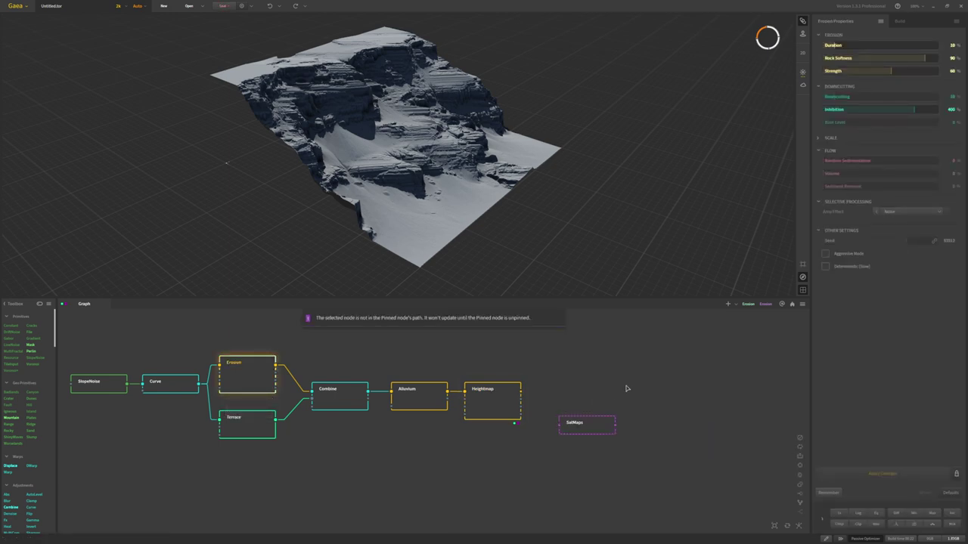
left_click(591, 421)
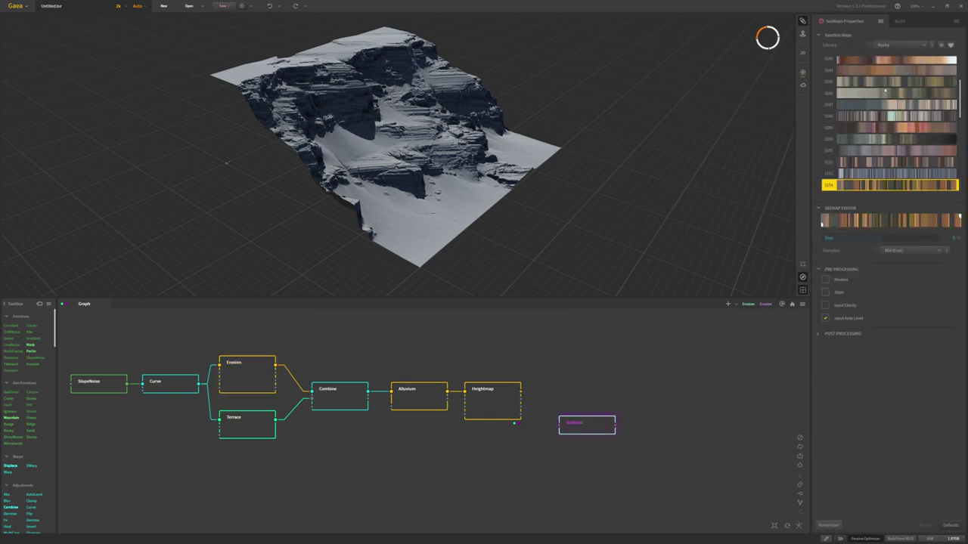
- Switch the SatMaps library to Sandy and choose the orange-toned map 0274
left_click(904, 45)
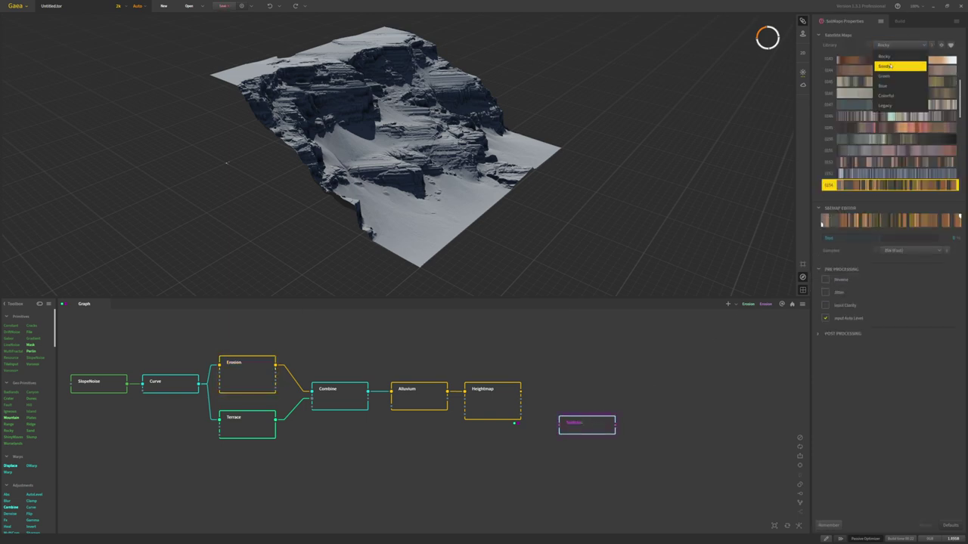
left_click(889, 92)
scroll(889, 92, "down", 5)
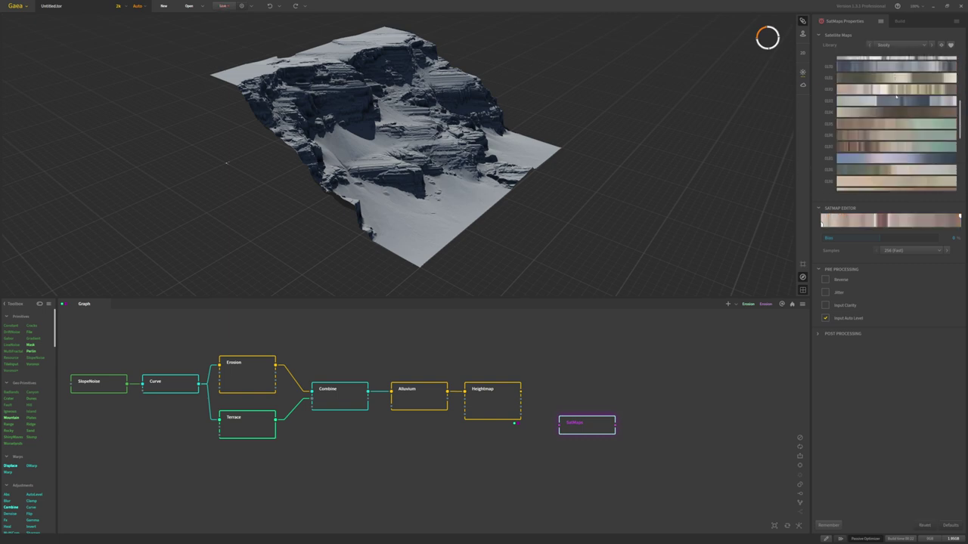
scroll(896, 97, "down", 5)
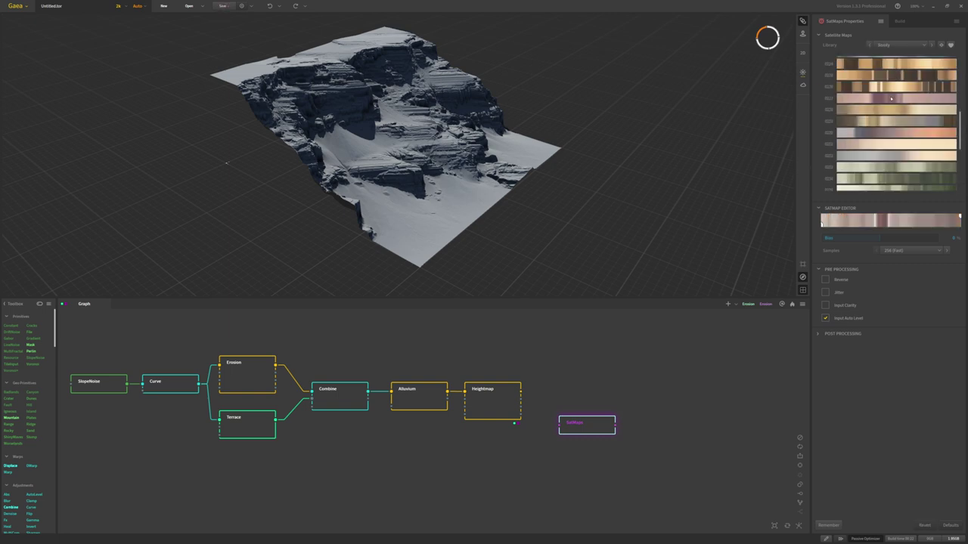
scroll(877, 106, "down", 5)
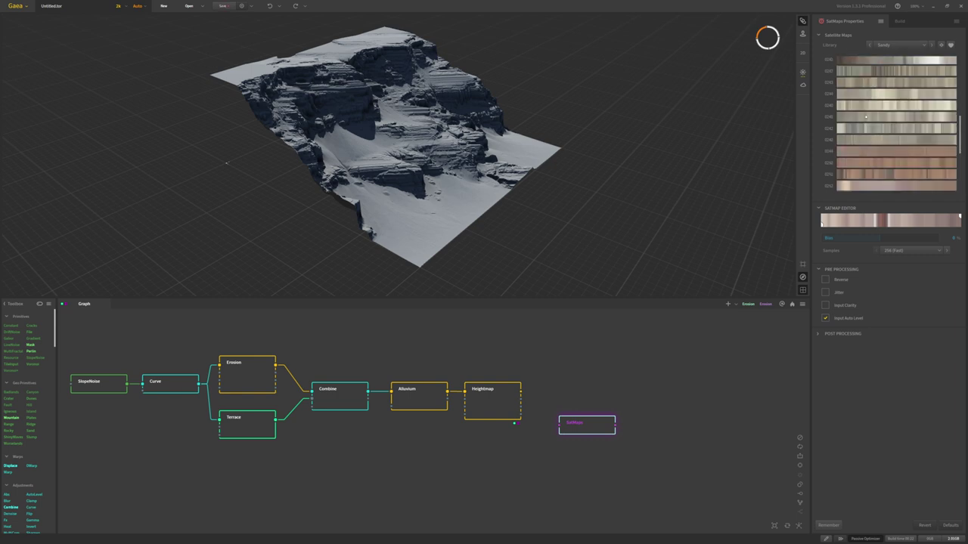
scroll(866, 118, "down", 3)
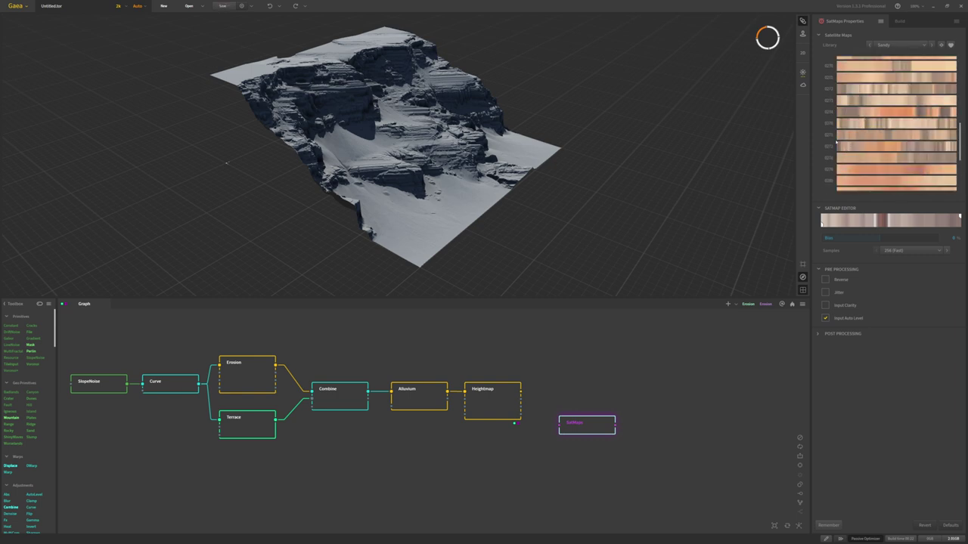
left_click(833, 113)
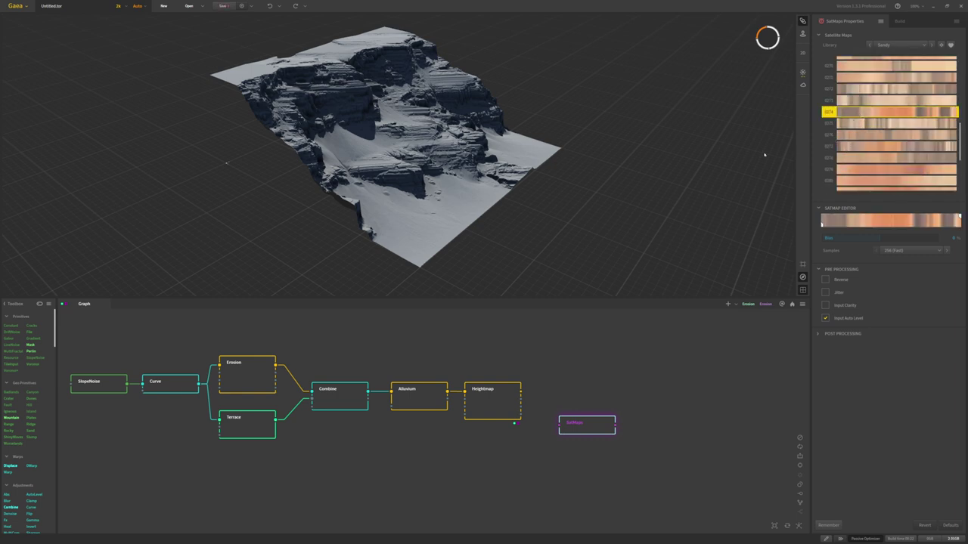
- Connect the Heightmap output to the SatMaps node, pin SatMaps for preview and inspect the coloured cliff
left_click_drag(559, 424, 574, 396)
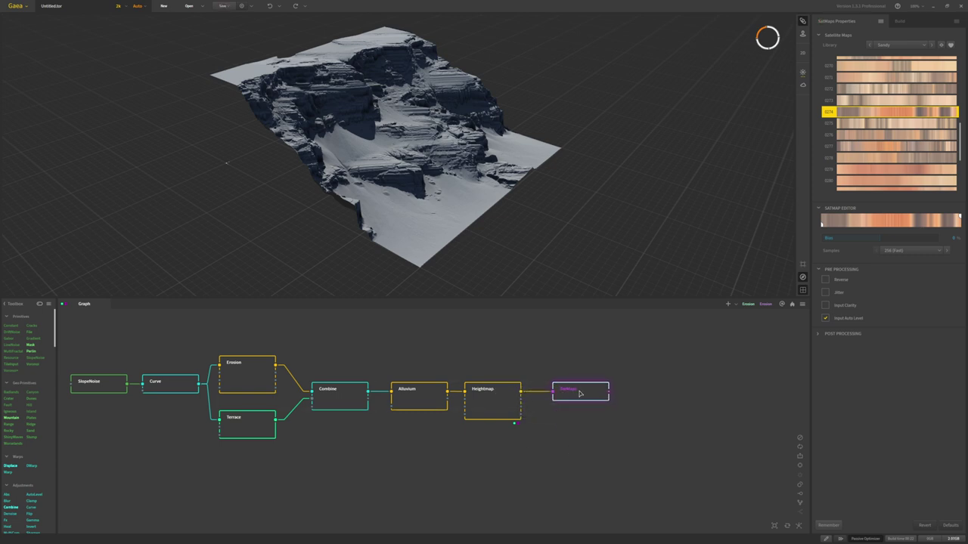
right_click(579, 395)
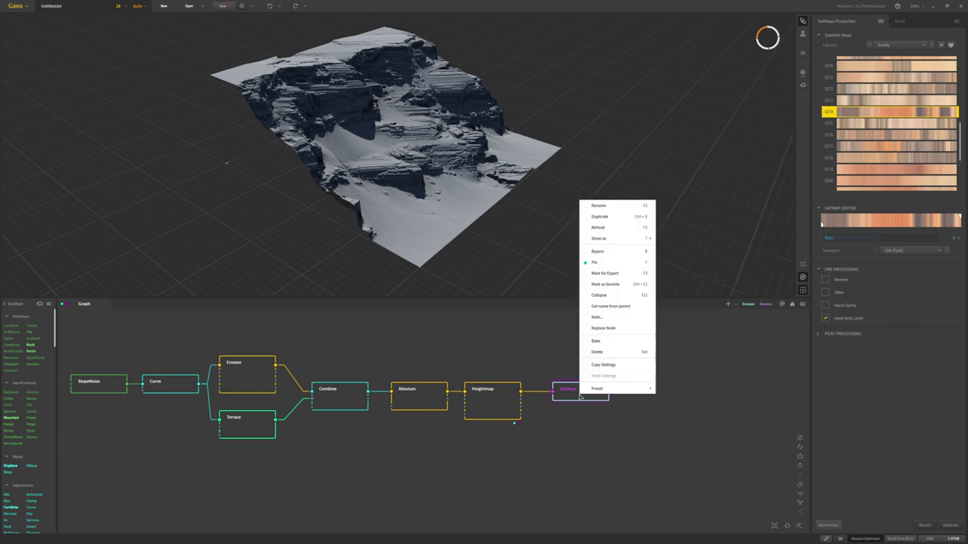
left_click(599, 263)
mouse_move(469, 185)
left_mouse_down()
mouse_move(427, 181)
mouse_move(463, 179)
left_mouse_up()
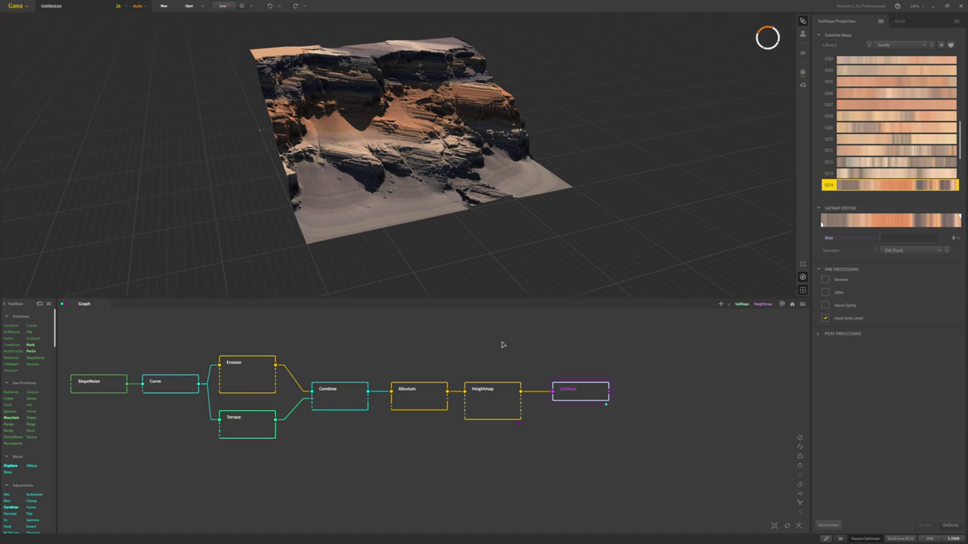
- Add a SurfTex node above the Heightmap node and feed it from the Heightmap output
left_click(524, 345)
key("Tab")
type("sur")
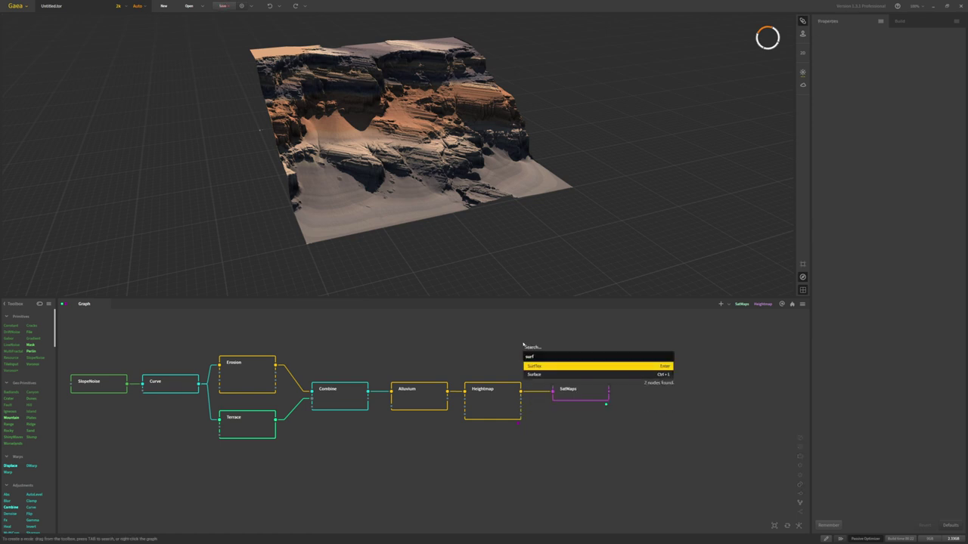
key("Return")
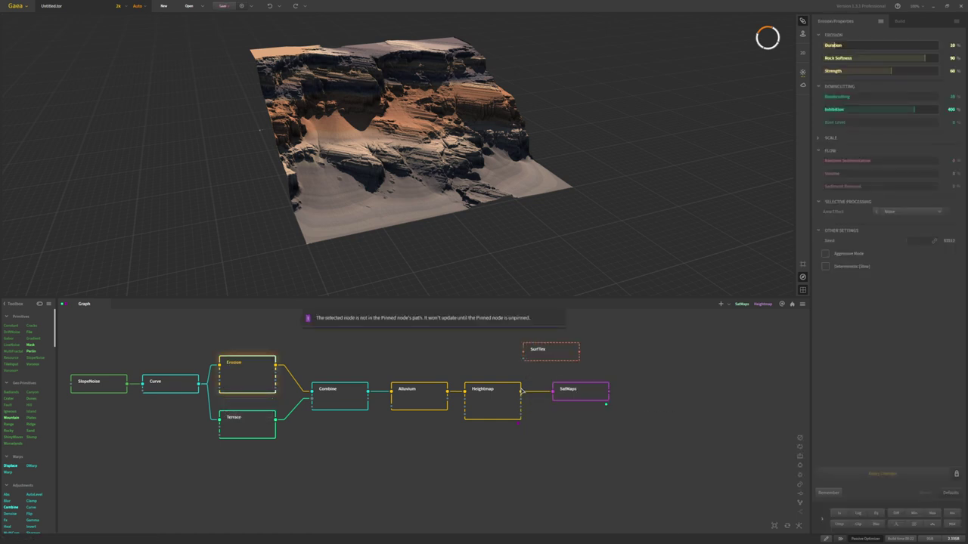
left_click_drag(520, 395, 526, 353)
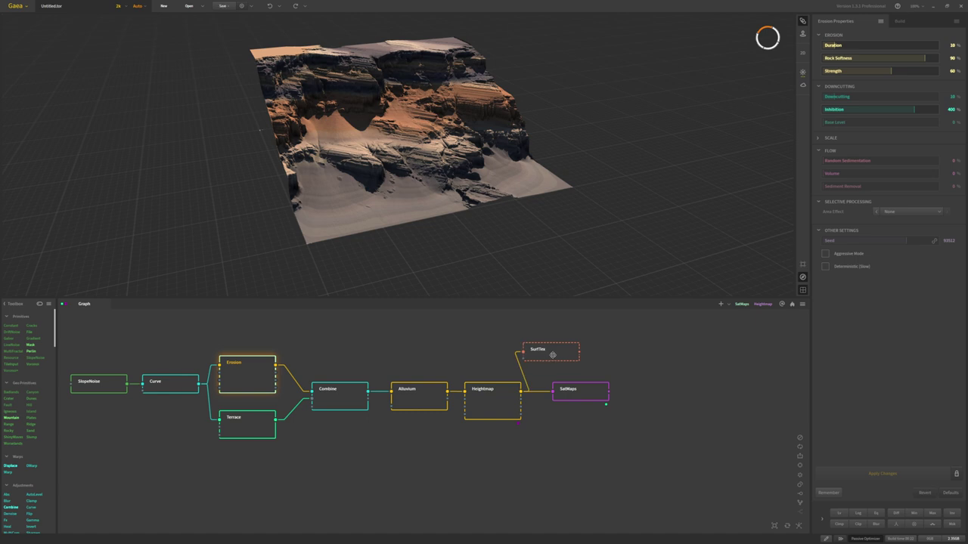
- Set the SurfTex mode to Peaks, apply the change and preview the node's surface texture up close
left_click(551, 351)
left_click(911, 44)
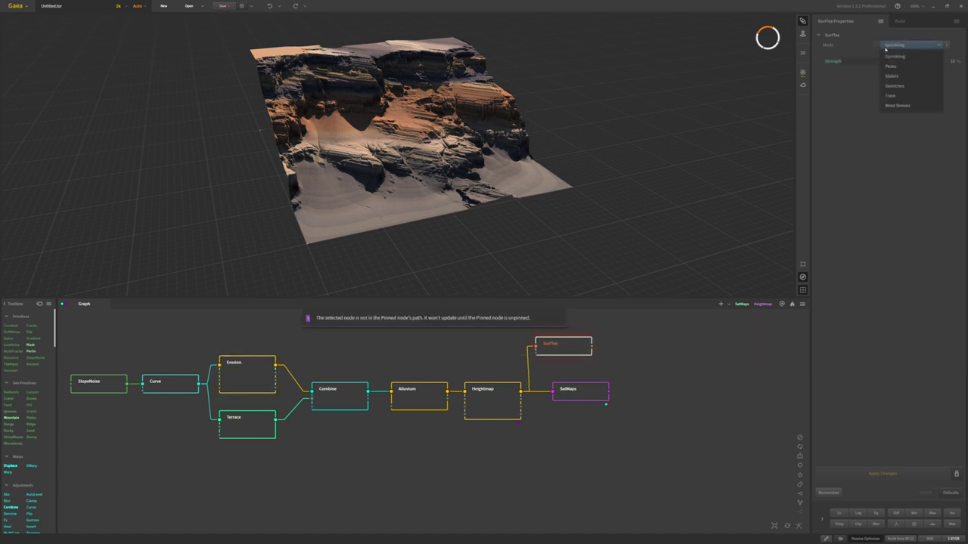
left_click(889, 67)
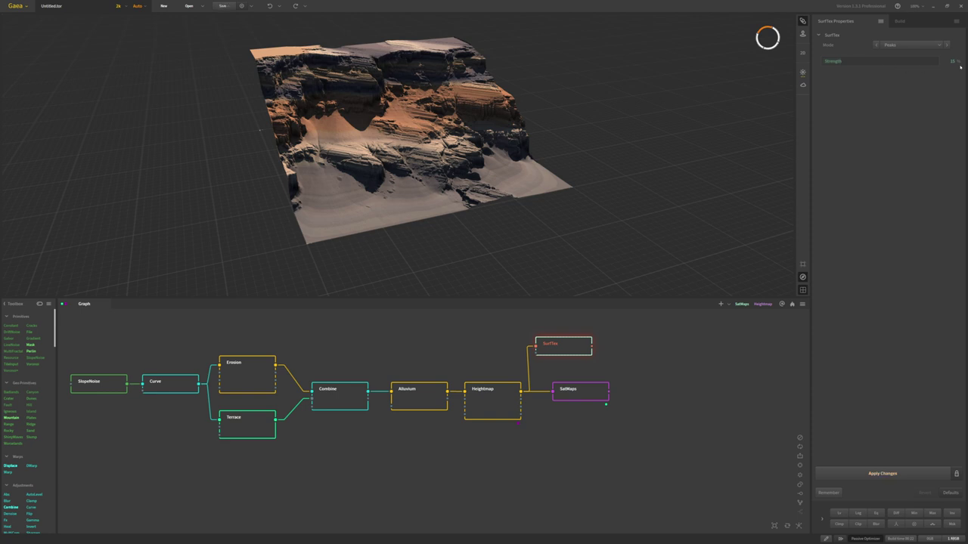
left_click(903, 474)
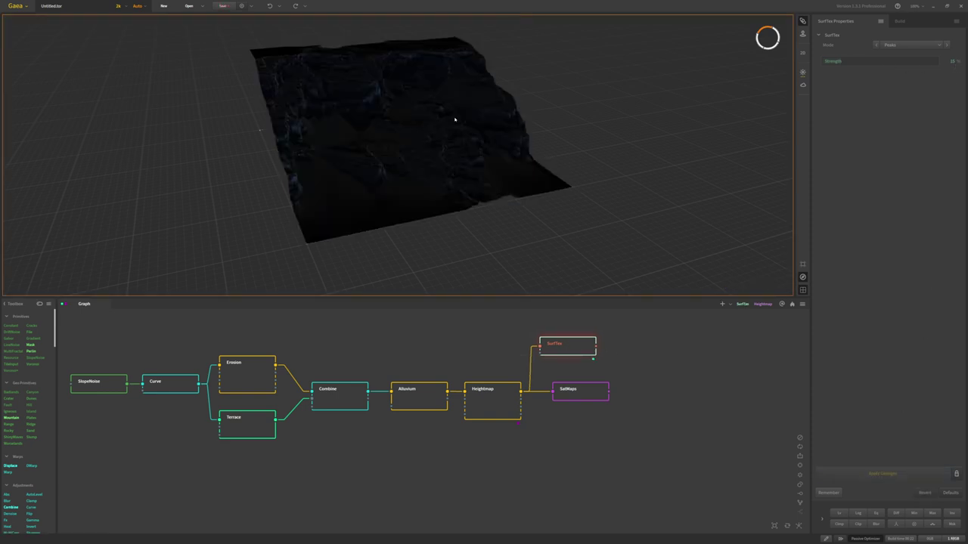
left_click_drag(455, 119, 437, 162)
scroll(404, 136, "up", 3)
- Insert SurfTex between Heightmap and SatMaps by feeding SatMaps from it, and preview the recoloured cliff
left_click_drag(567, 388, 627, 387)
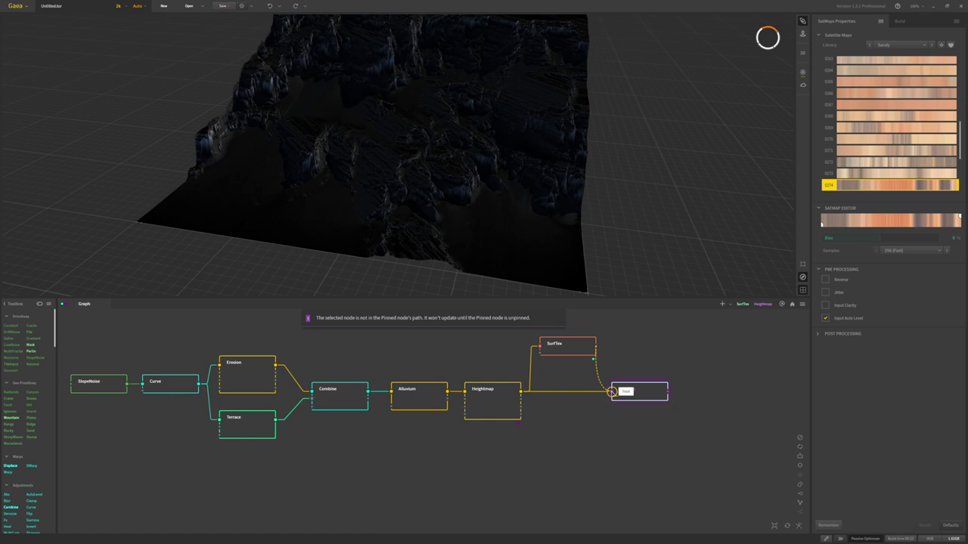
left_click_drag(576, 350, 572, 388)
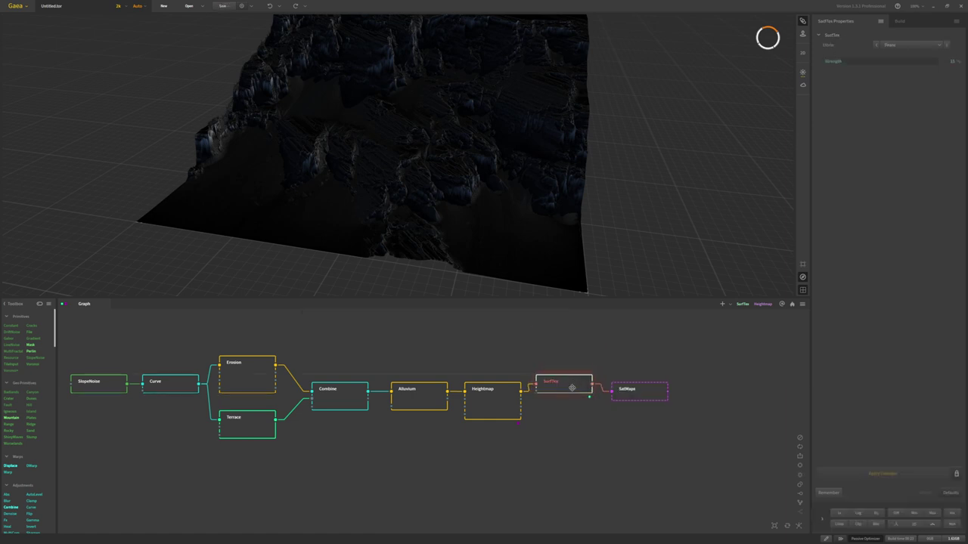
left_click(627, 393)
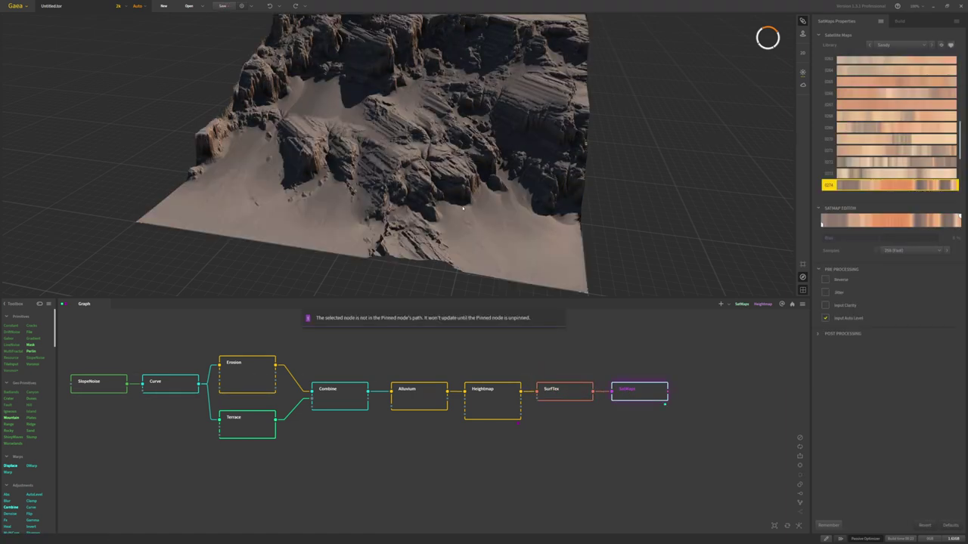
scroll(408, 174, "down", 3)
left_click_drag(378, 174, 468, 174)
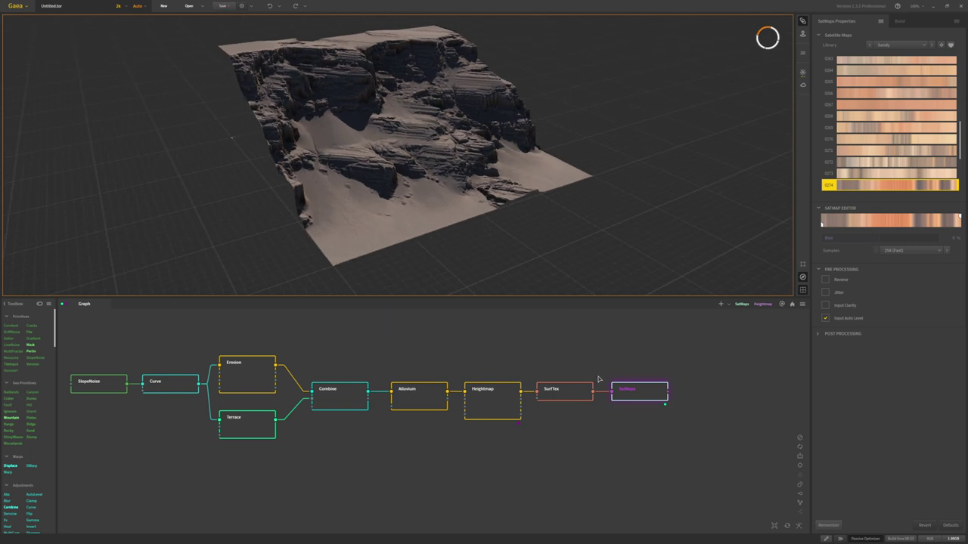
- Try the Reverse option on SatMaps, compare the colouring, and enable Input Clarity
left_click(835, 280)
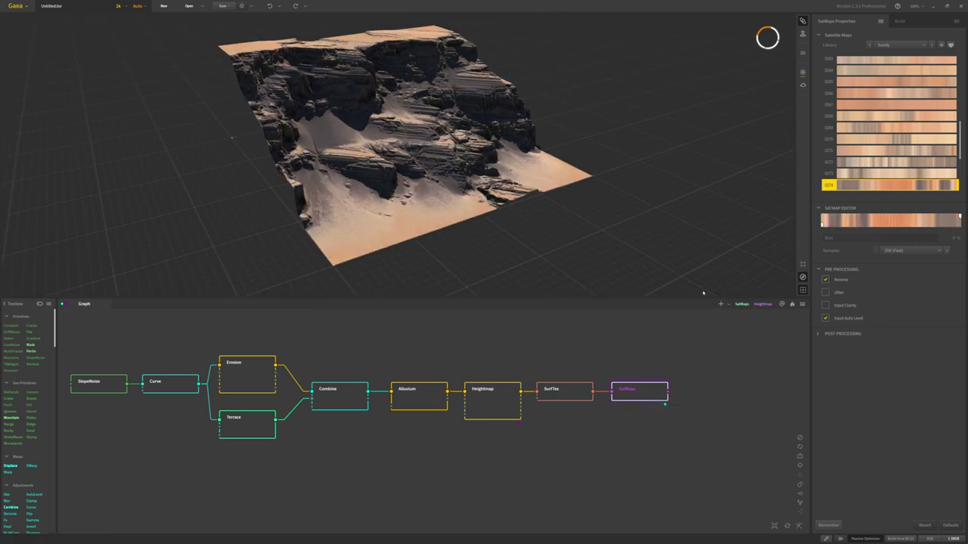
left_click_drag(456, 201, 441, 182)
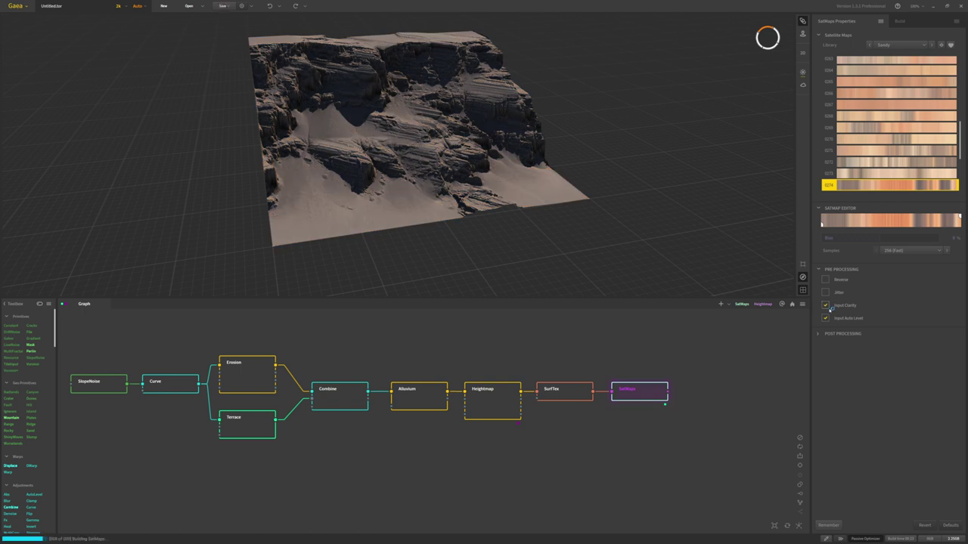
left_click(826, 305)
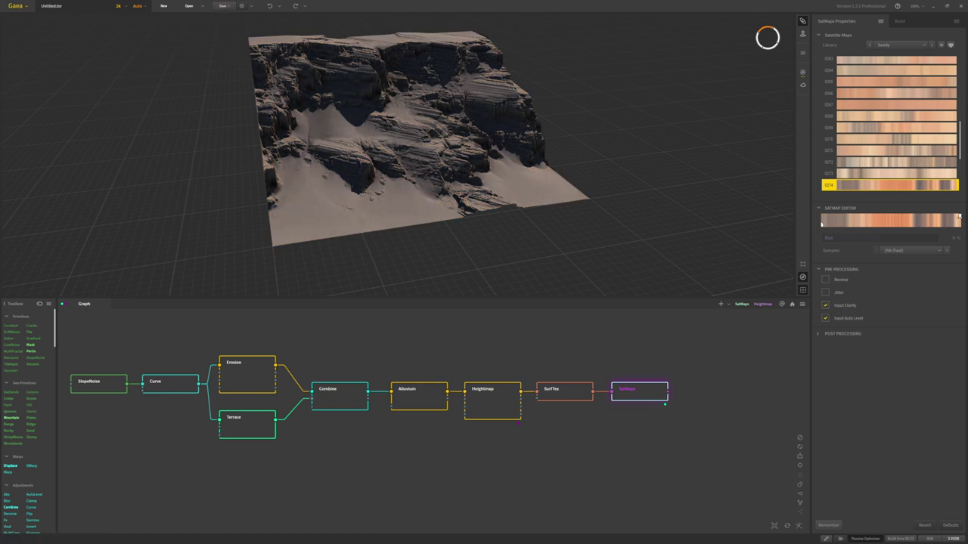
- Pull the SatMap gradient's end handle inward, enable Reverse and raise the Bias
left_click_drag(959, 217, 919, 218)
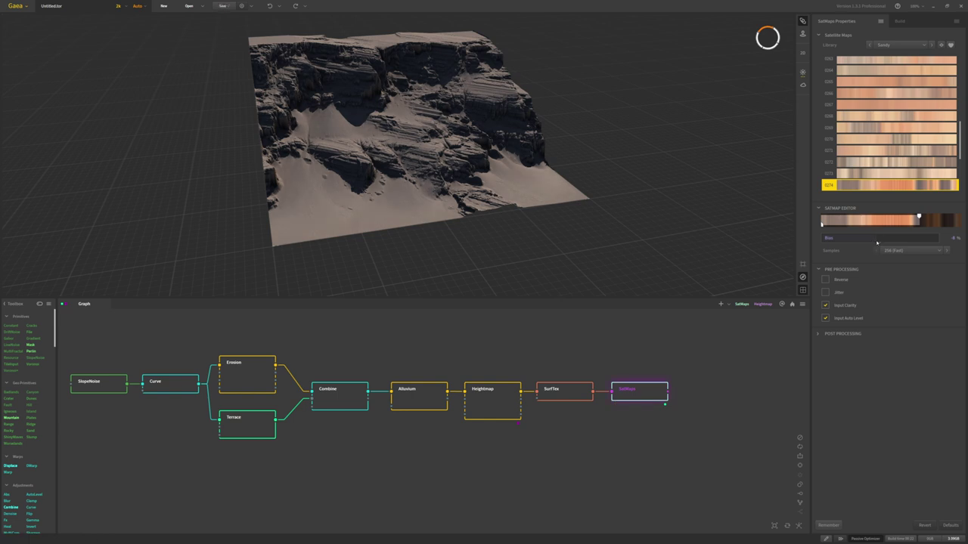
left_click(839, 279)
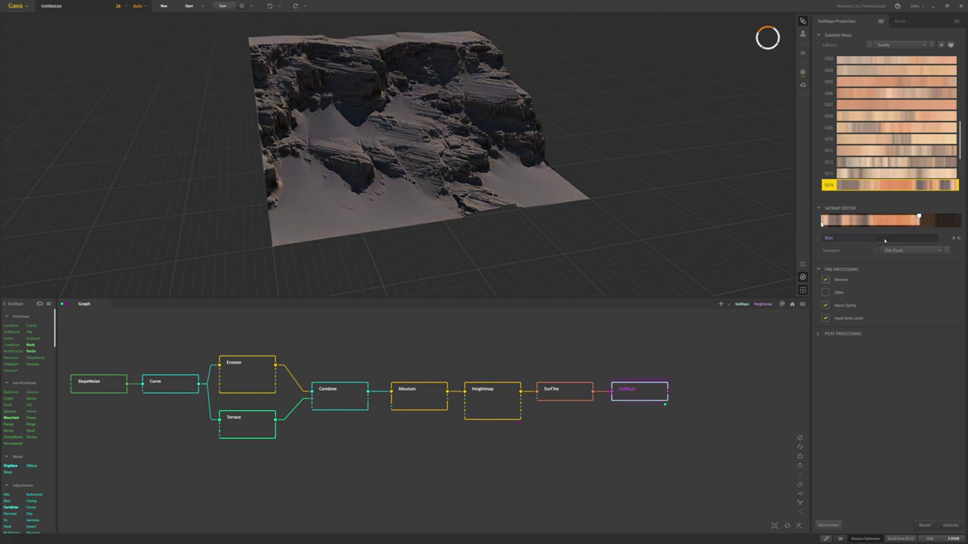
left_click_drag(885, 241, 899, 241)
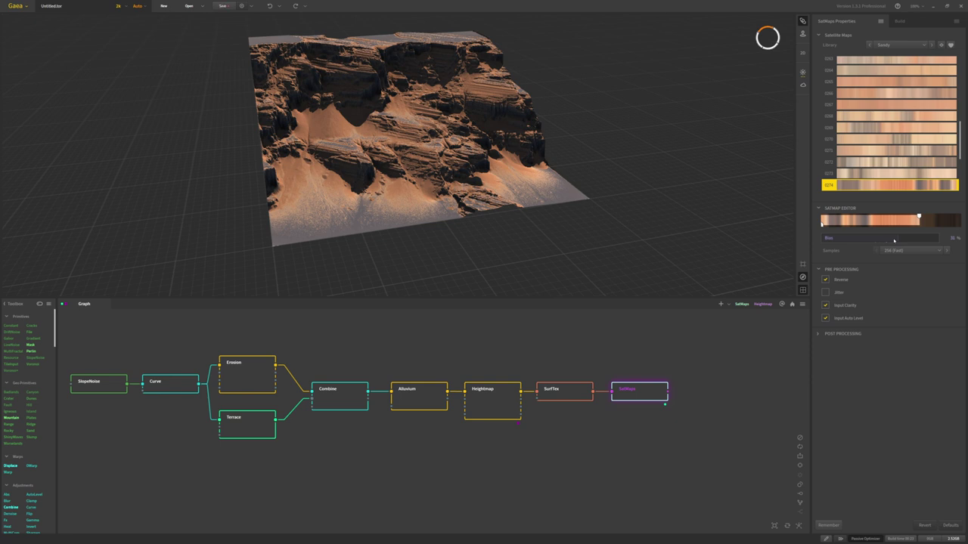
- Fine-tune the SatMap gradient by moving its end handle back outward, and inspect the cliff's colours
left_click_drag(919, 217, 940, 218)
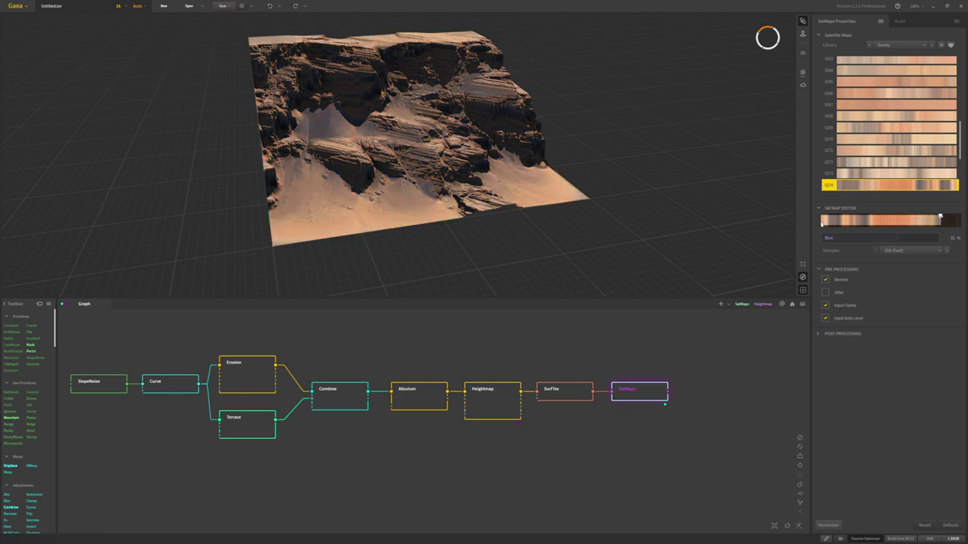
left_click_drag(663, 181, 704, 182)
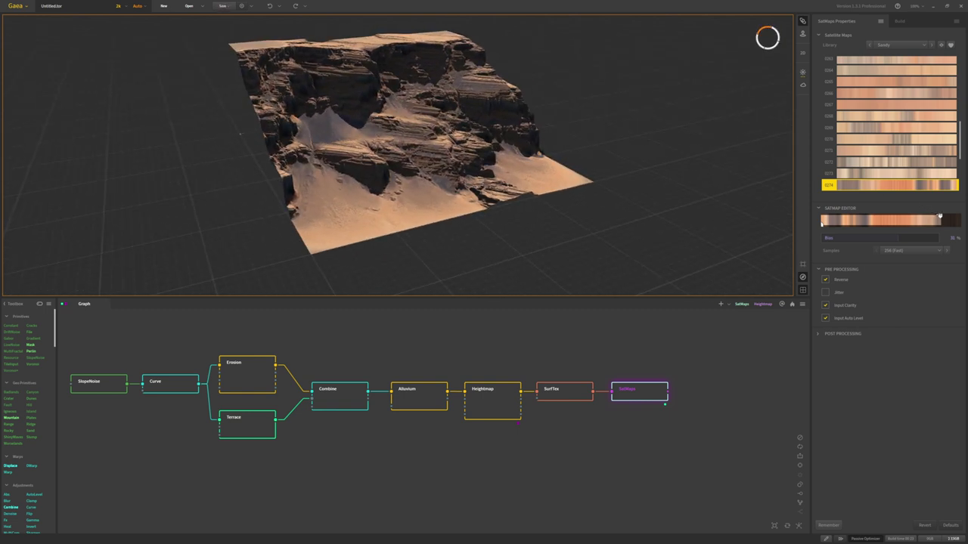
left_click_drag(940, 218, 944, 217)
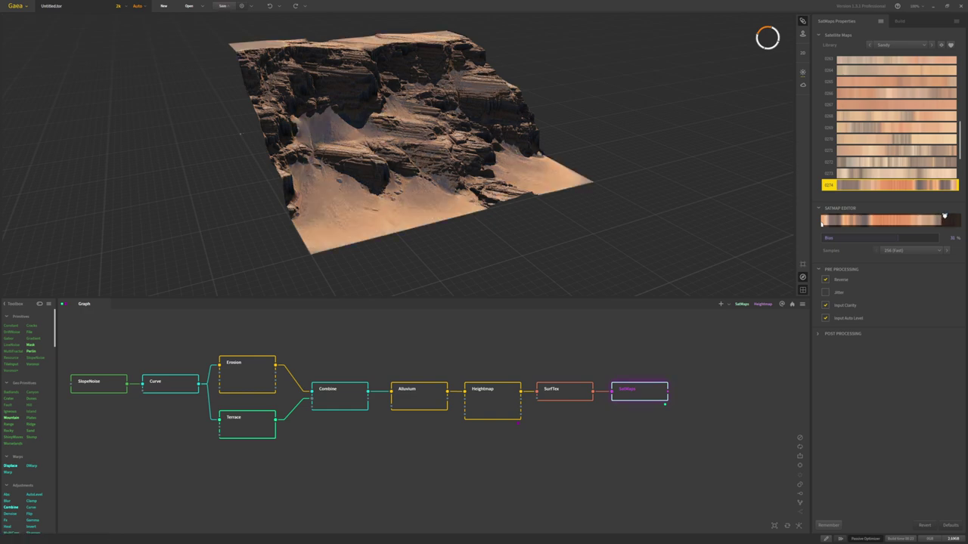
left_click_drag(944, 217, 945, 216)
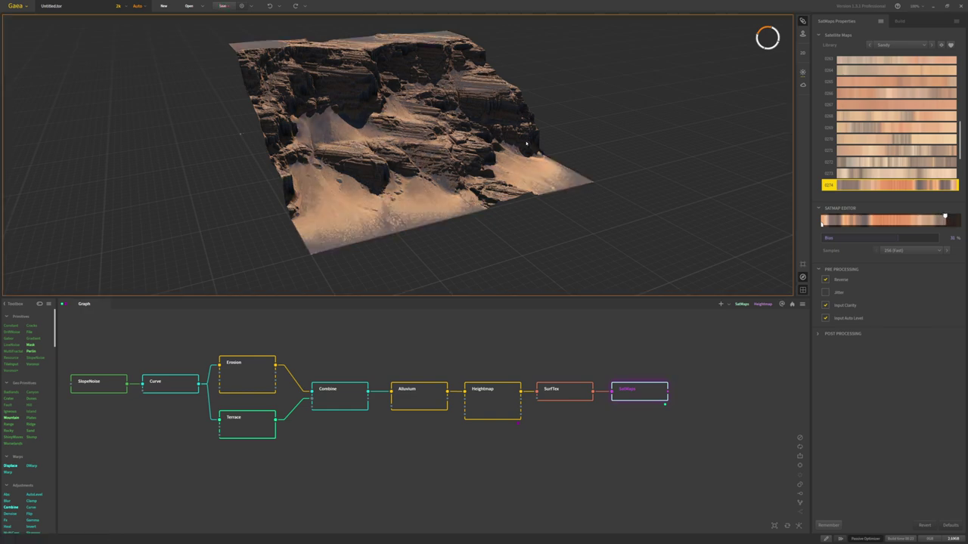
mouse_move(489, 149)
left_mouse_down()
mouse_move(393, 149)
mouse_move(484, 148)
left_mouse_up()
scroll(489, 149, "down", 3)
scroll(488, 149, "up", 3)
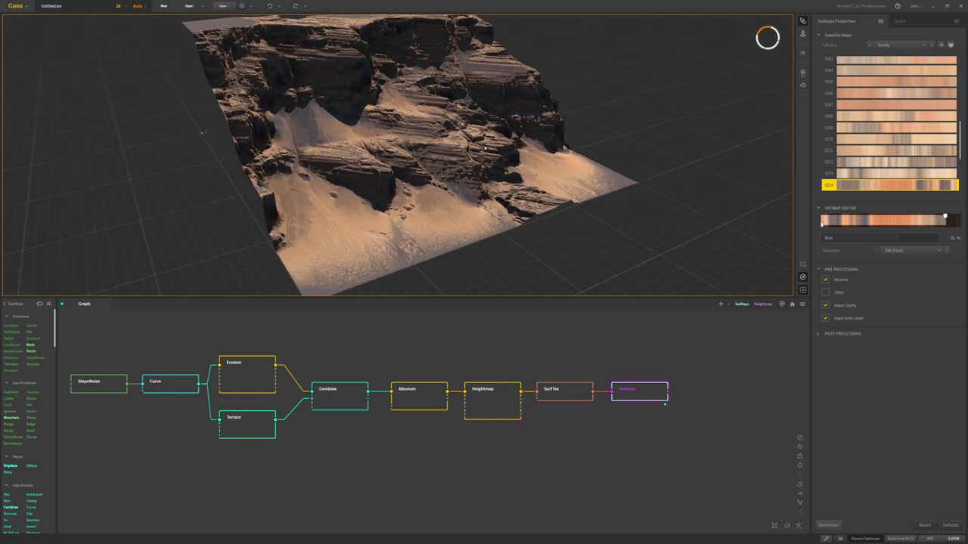
scroll(486, 147, "down", 2)
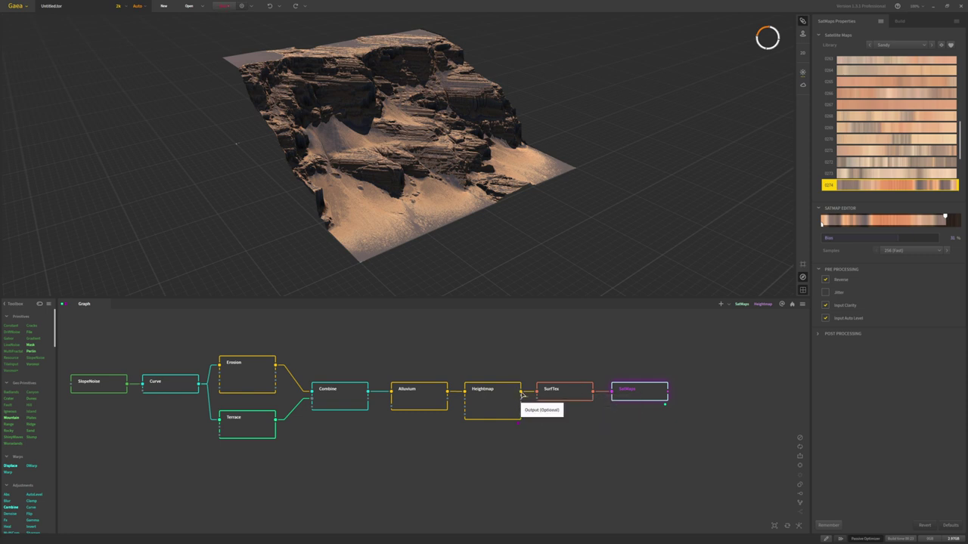
- Add a Soil node to the graph below SurfTex
left_click_drag(520, 391, 543, 437)
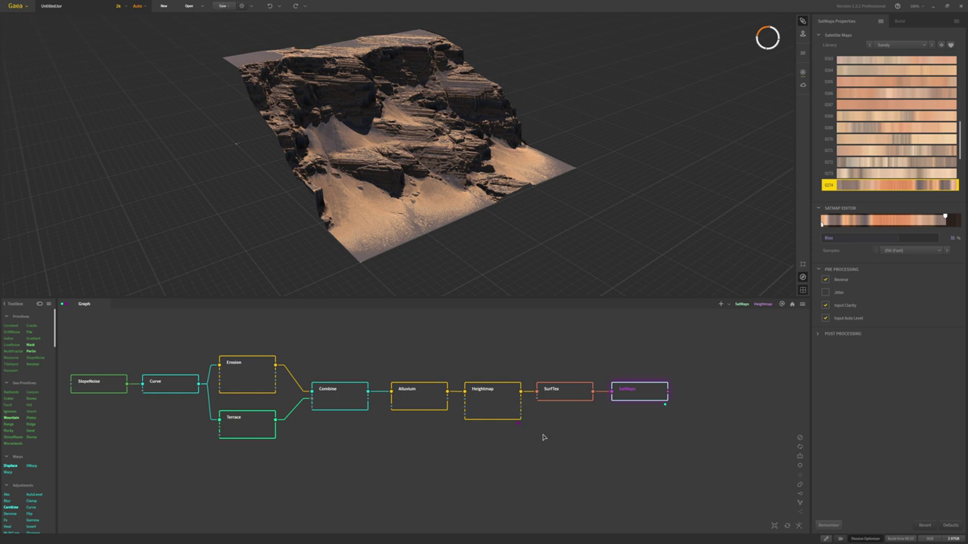
left_click(525, 466)
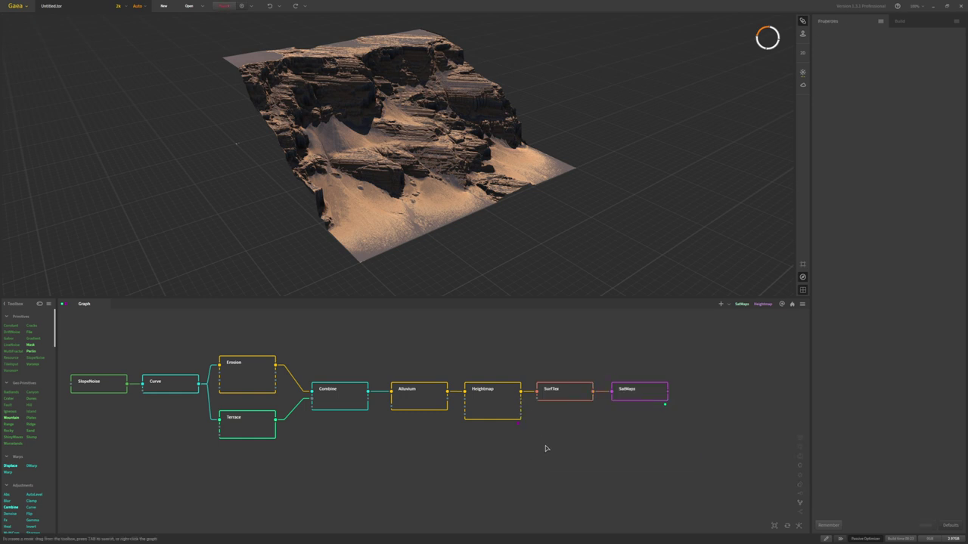
key("Tab")
type("soil")
key("Return")
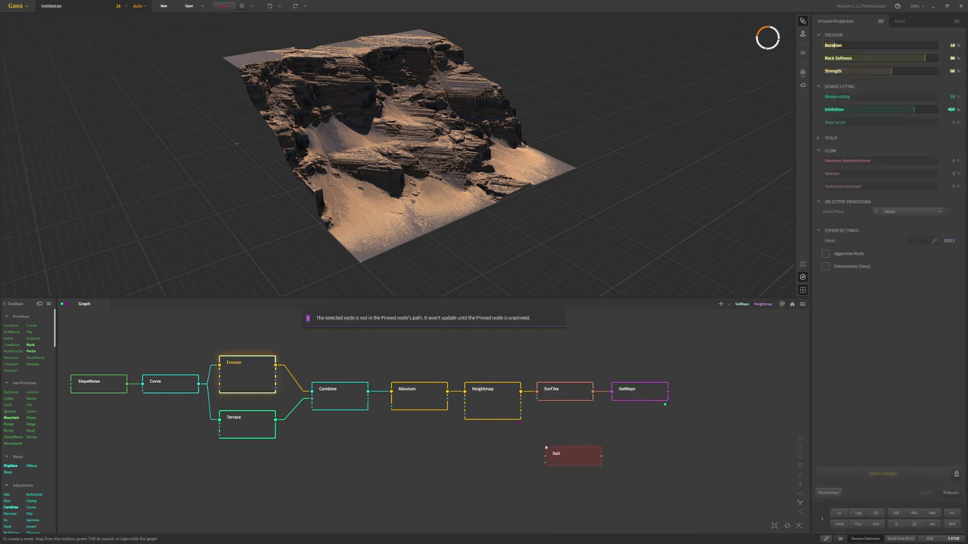
- Place Soil beneath SurfTex and add a RockMap node directly below it
left_click(558, 455)
key("Tab")
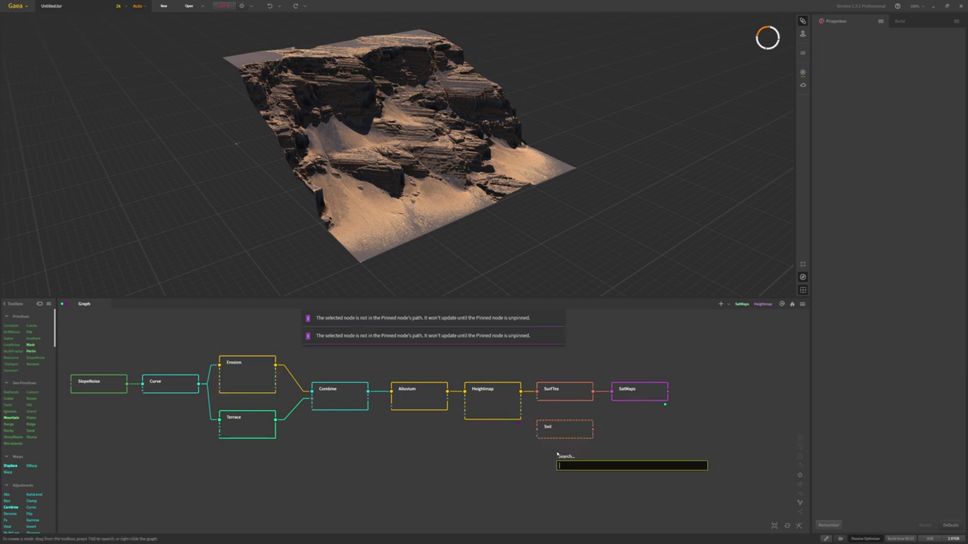
type("rockmap")
key("Return")
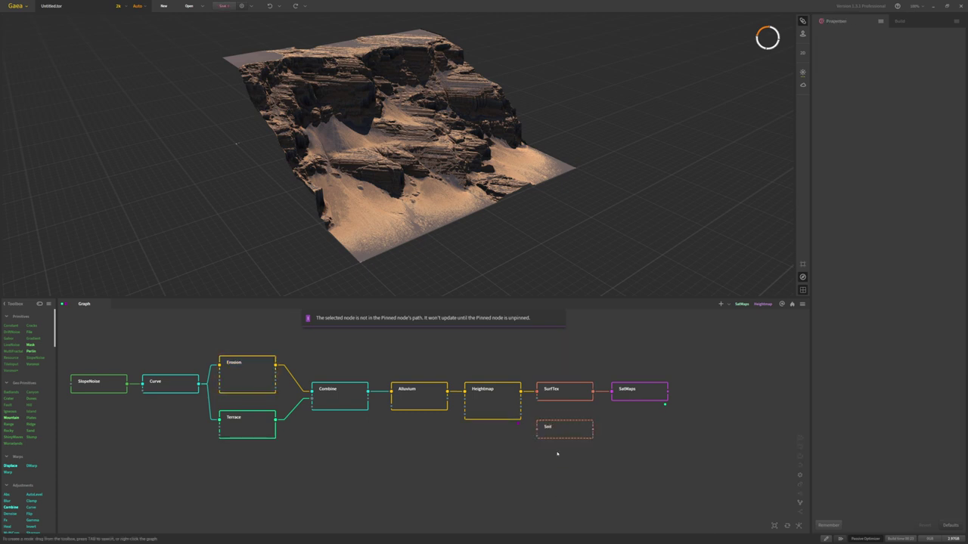
- Add a Flow node under RockMap and feed Soil, RockMap and Flow from the Heightmap output
left_click(558, 476)
key("Tab")
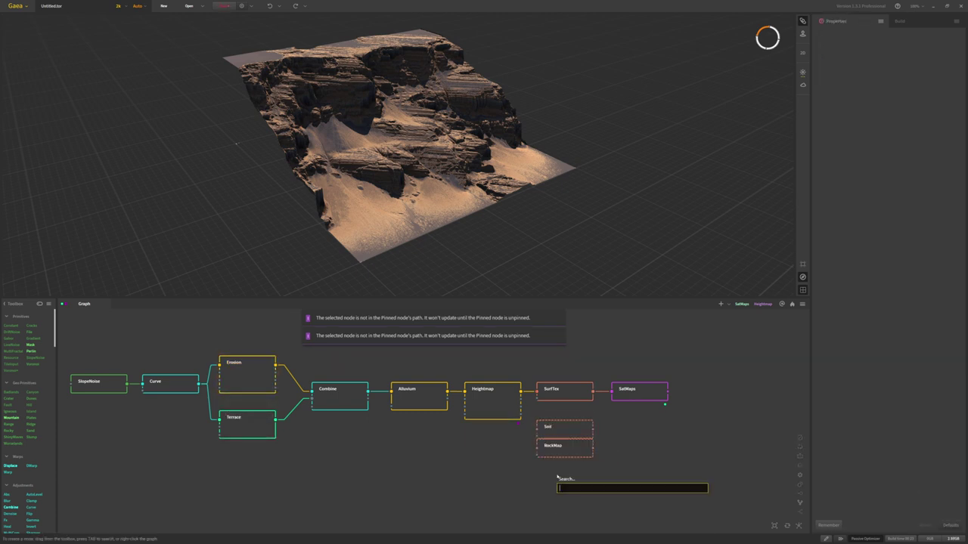
type("flow")
key("Return")
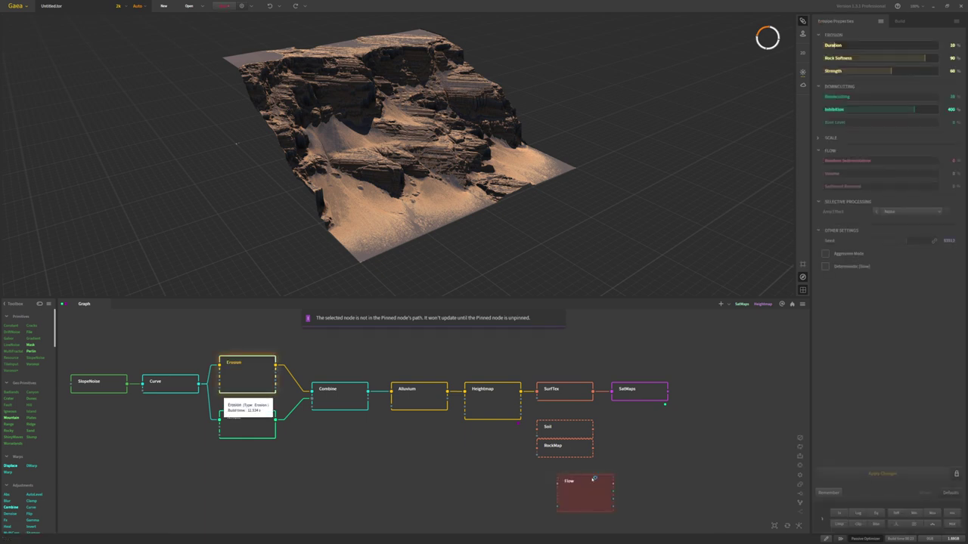
left_click_drag(536, 428, 521, 392)
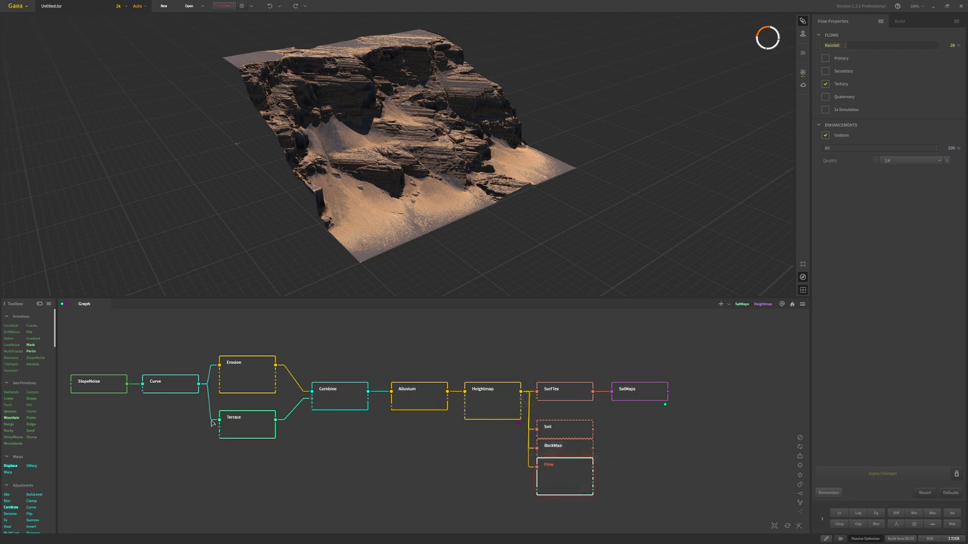
- Preview the Soil mask on the cliff, set its Power to 15 and apply the change
left_click(567, 431)
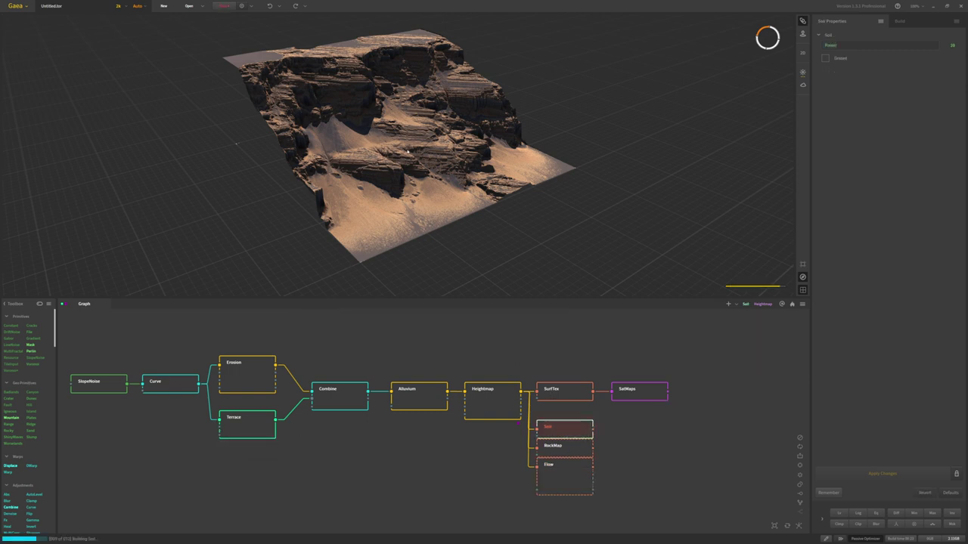
left_click_drag(470, 178, 392, 183)
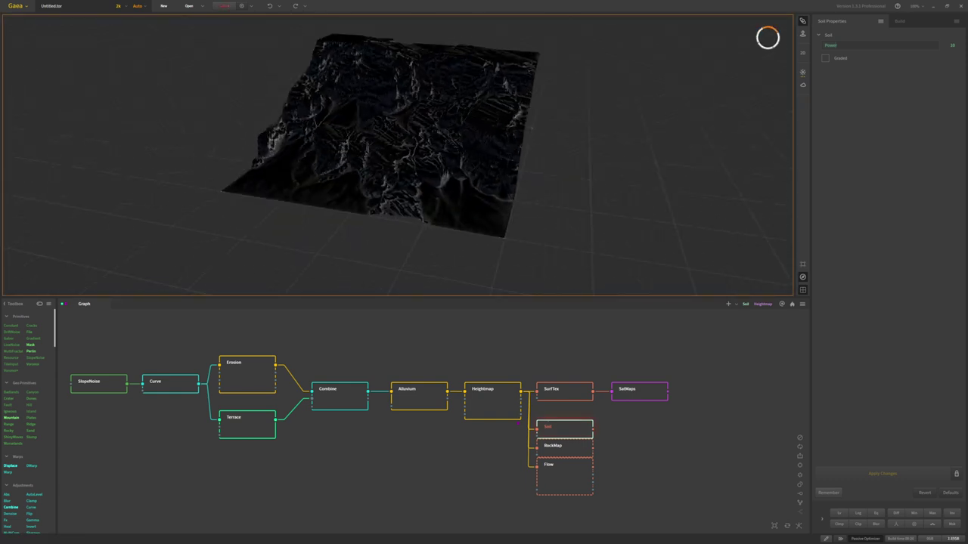
left_click(955, 49)
type("15")
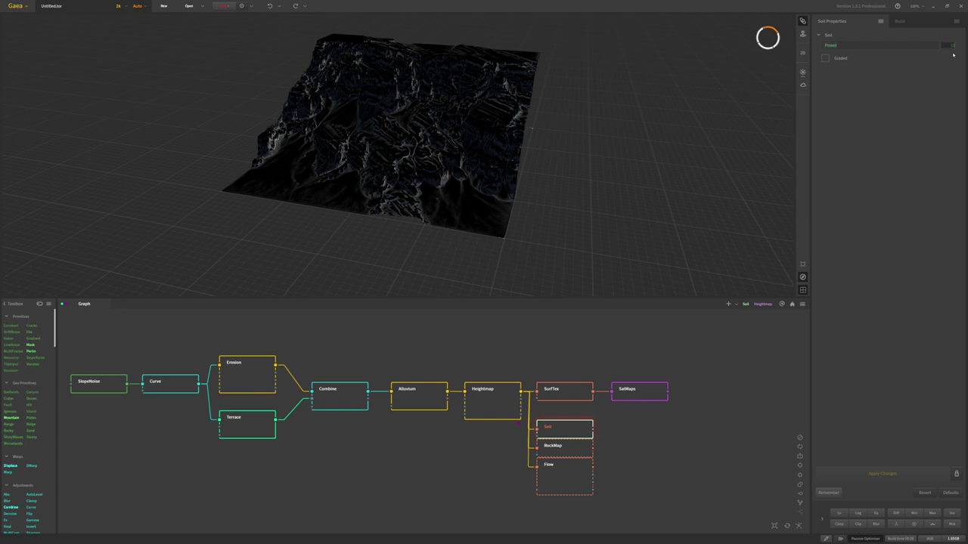
key("Return")
left_click(882, 473)
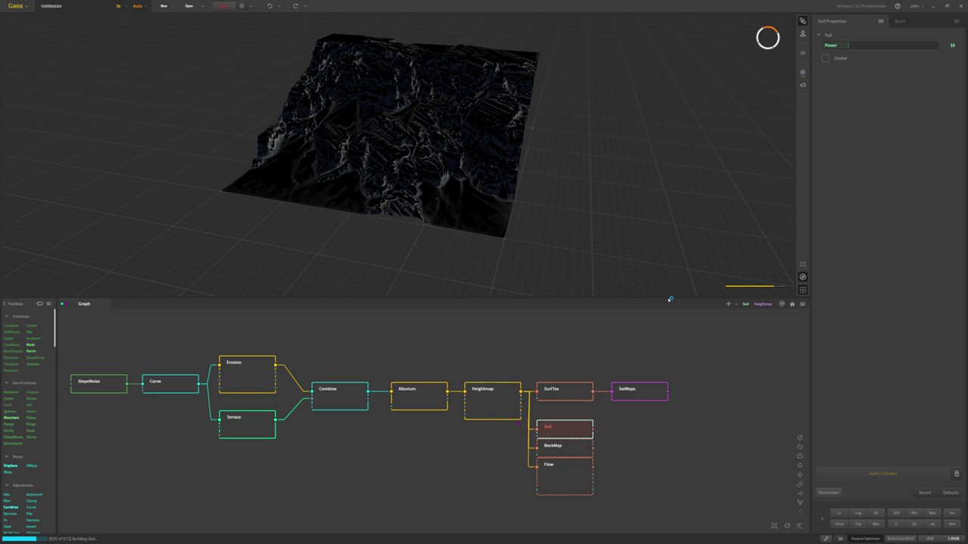
- Preview the RockMap mask up close and set its Coverage to 40%
left_click(579, 449)
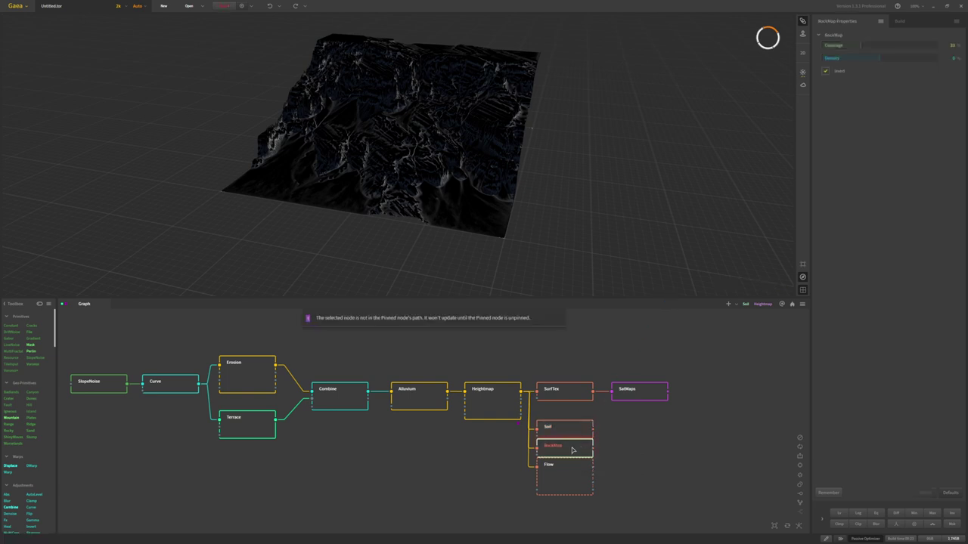
key("f")
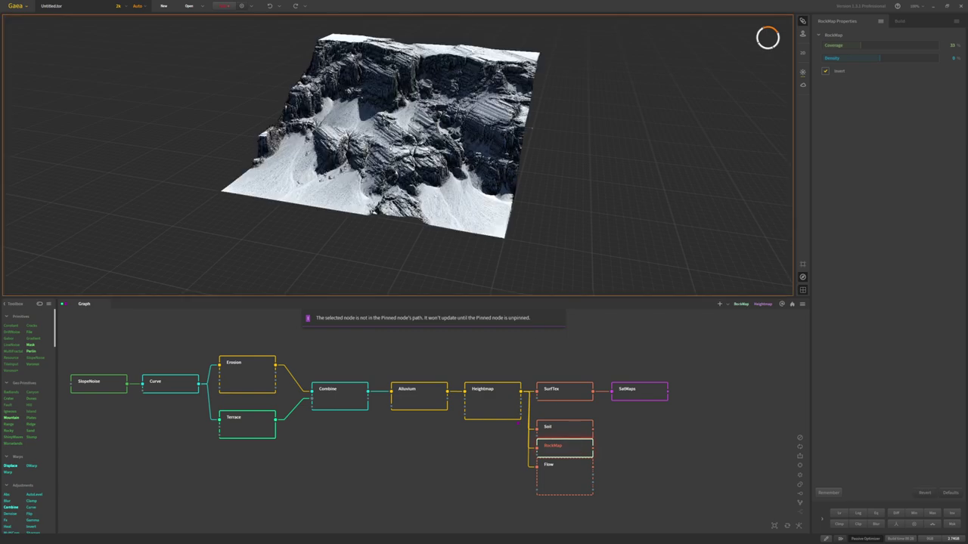
scroll(429, 186, "up", 5)
left_click_drag(249, 182, 395, 178)
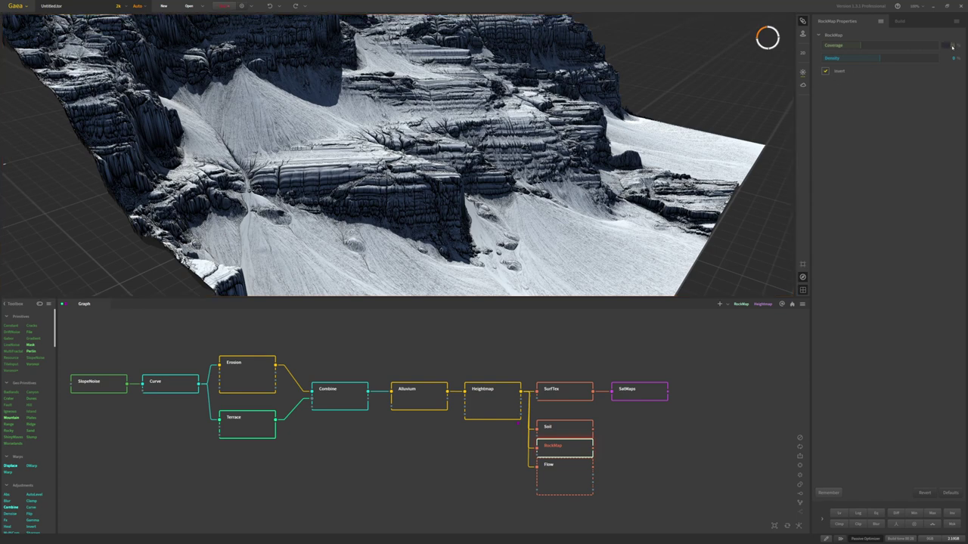
type("40")
key("Return")
- Set the RockMap Density to -15% and inspect the mask across the cliff
left_click(954, 60)
left_click(953, 60)
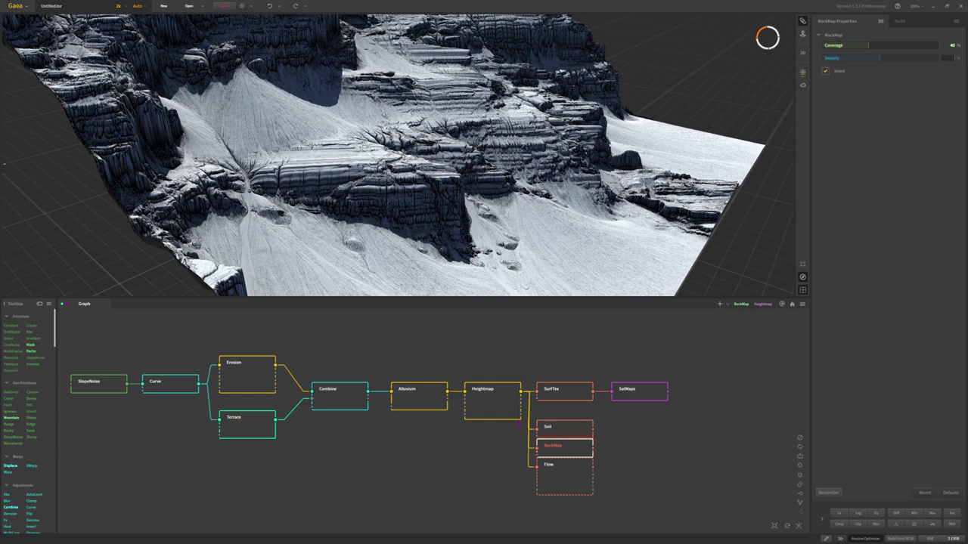
type("15")
key("Return")
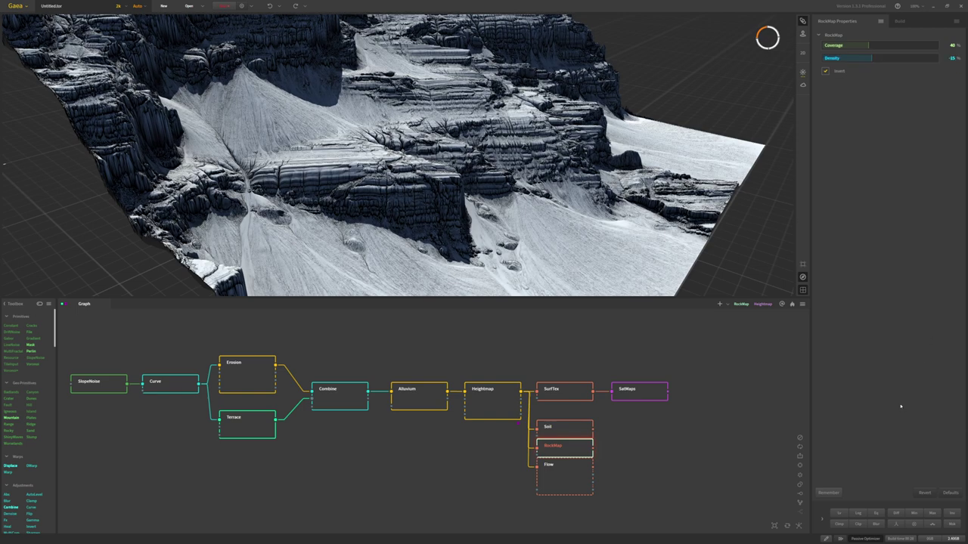
left_click_drag(535, 244, 432, 252)
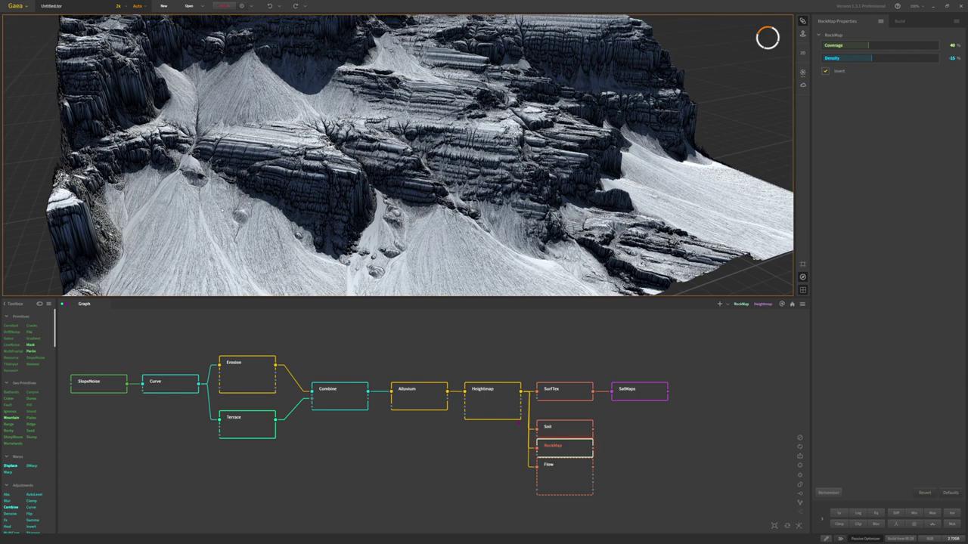
scroll(383, 204, "down", 3)
mouse_move(384, 204)
left_mouse_down()
mouse_move(303, 208)
mouse_move(386, 201)
left_mouse_up()
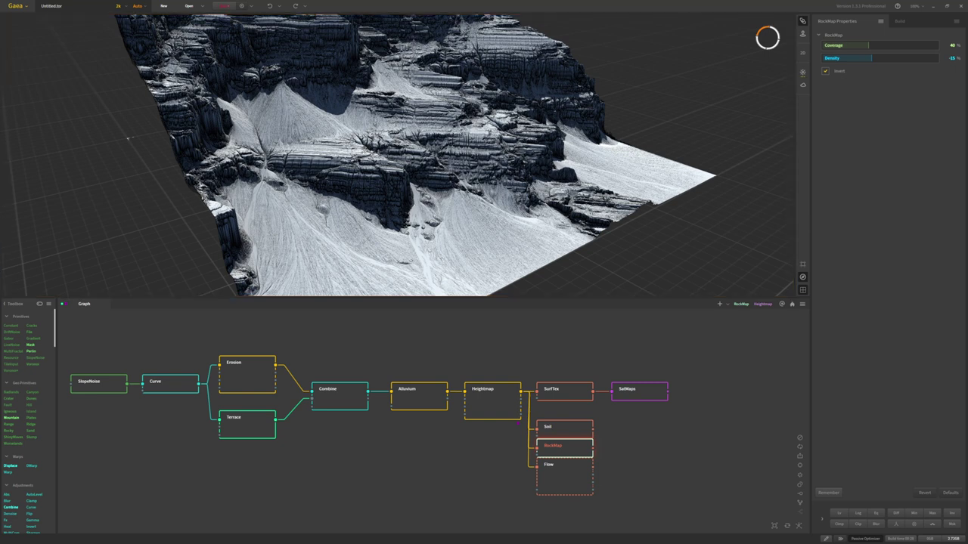
- Preview the Flow node, switch it from Tertiary to Primary flows, set Rainfall to 50%, apply and inspect the mask
left_click(571, 481)
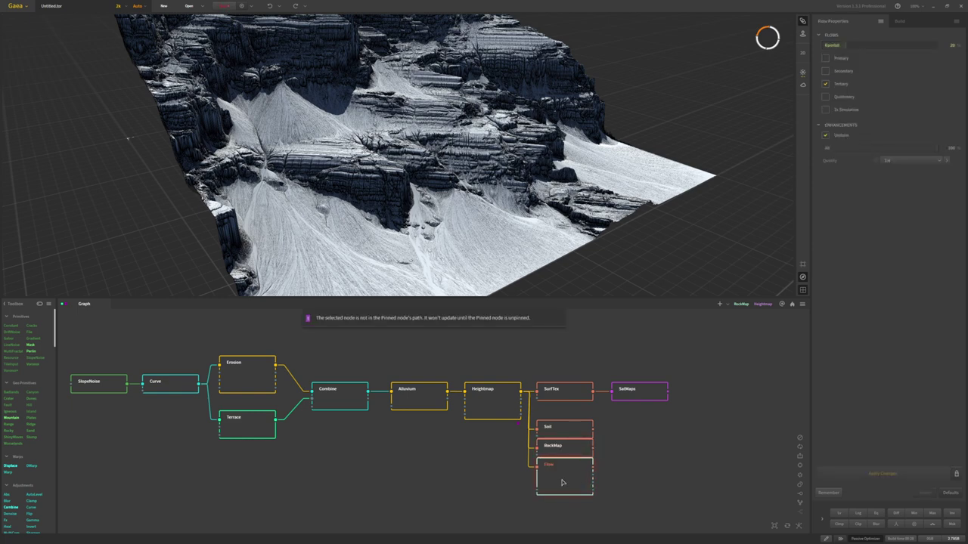
key("f")
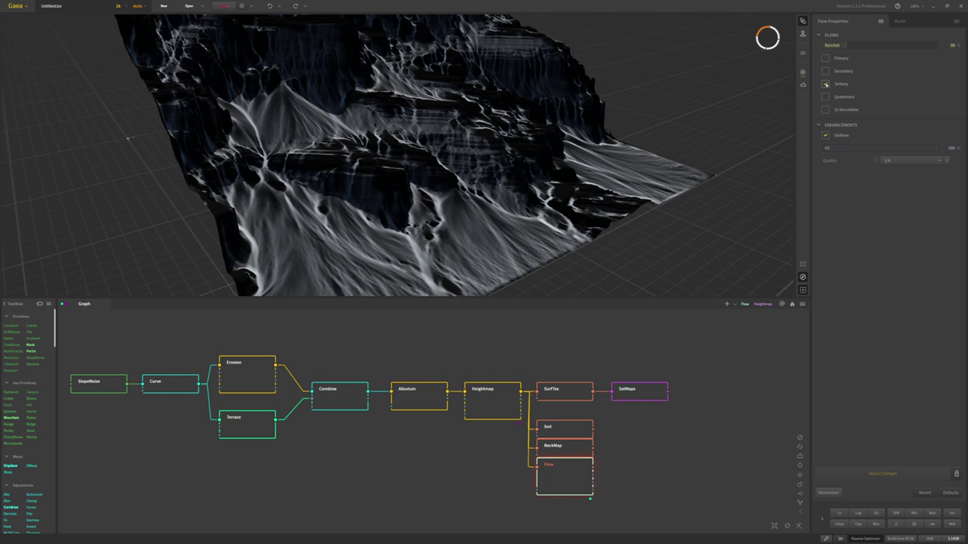
left_click(826, 58)
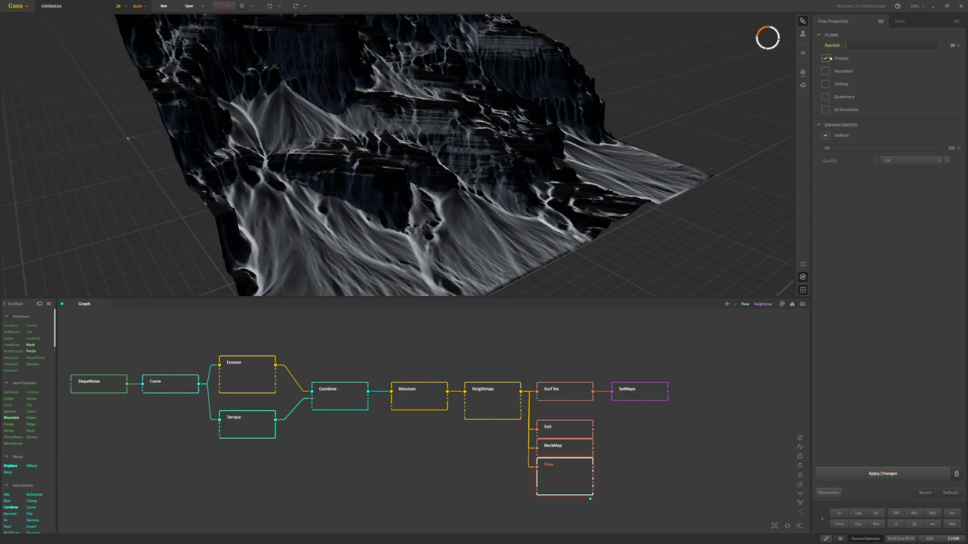
type("50")
key("Return")
left_click(882, 473)
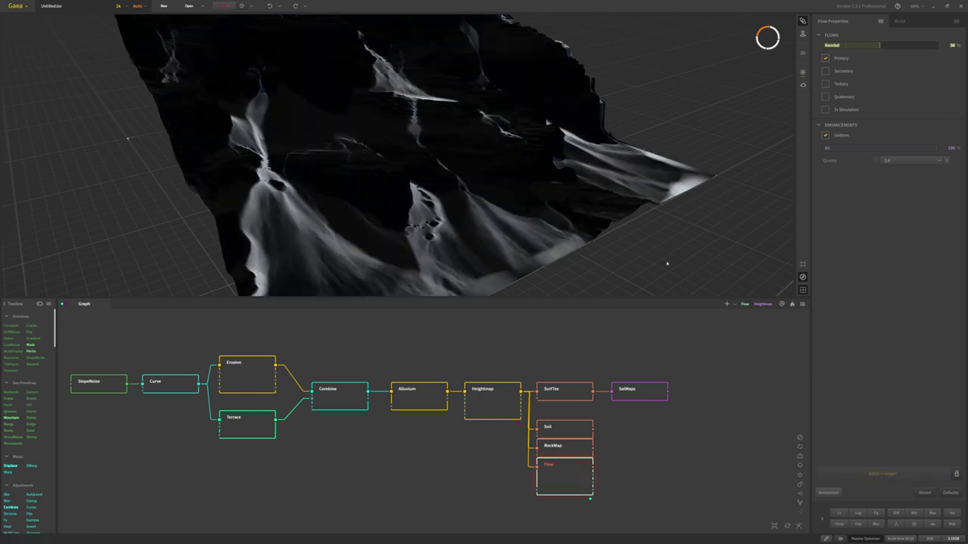
scroll(667, 263, "down", 5)
left_click_drag(568, 197, 533, 195)
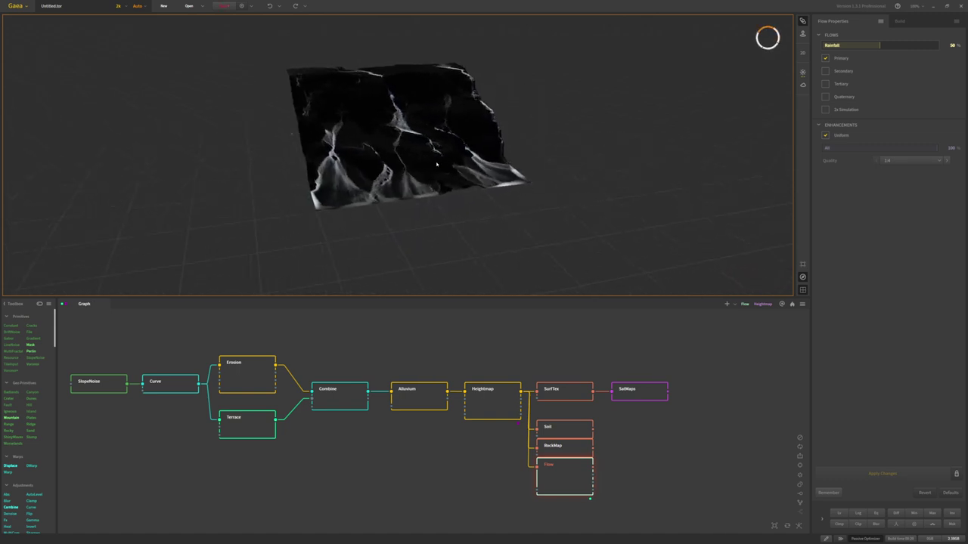
scroll(437, 166, "up", 3)
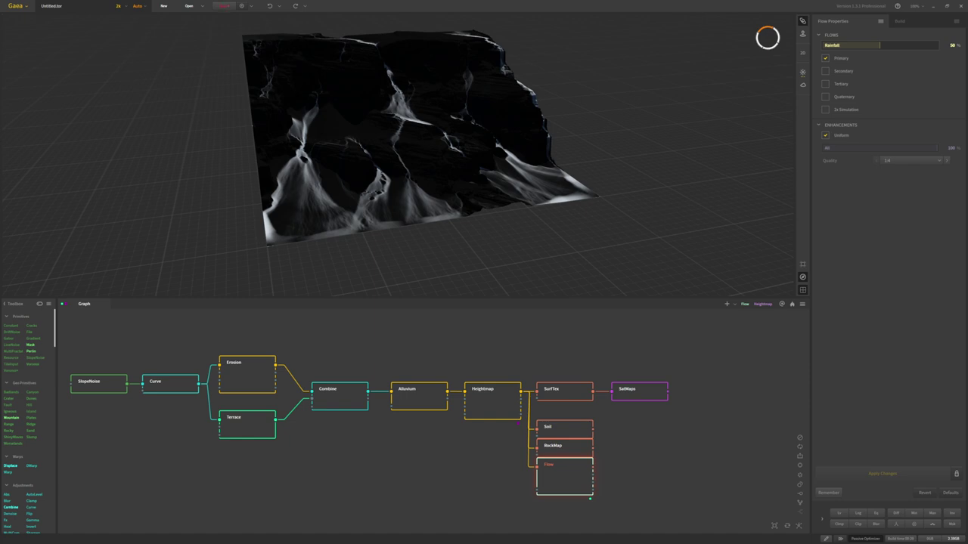
- Add a Combine node with RockMap as its first input and Flow as its second
left_click(581, 446)
left_click(574, 470)
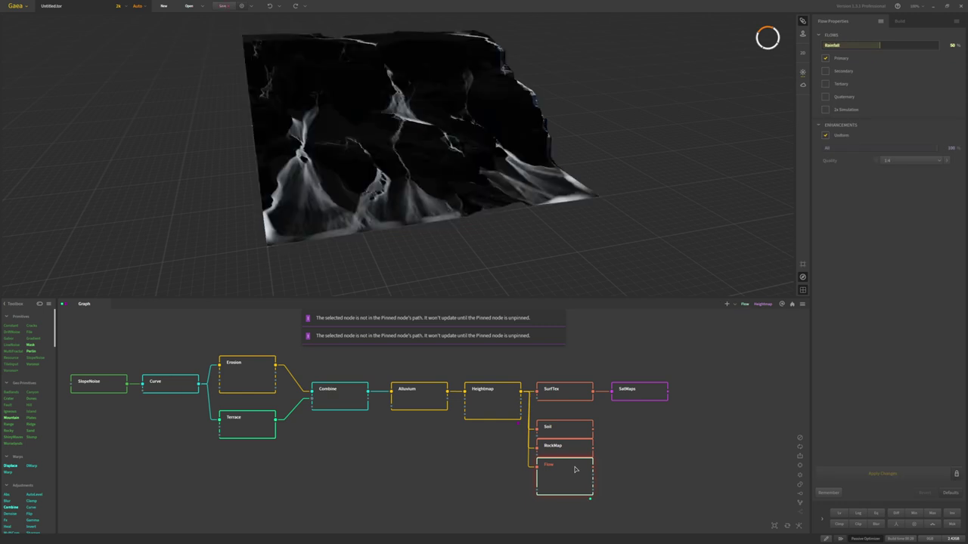
key("Tab")
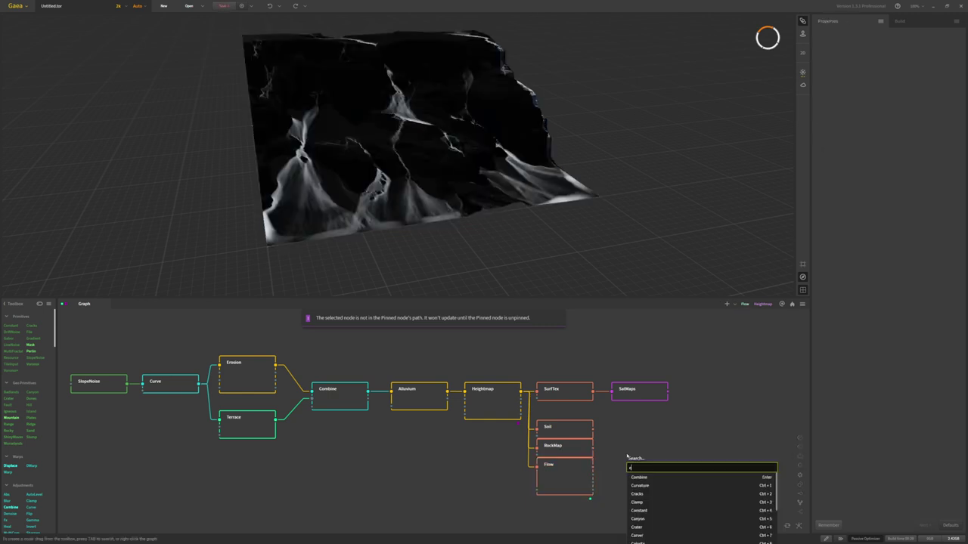
type("comb")
key("Return")
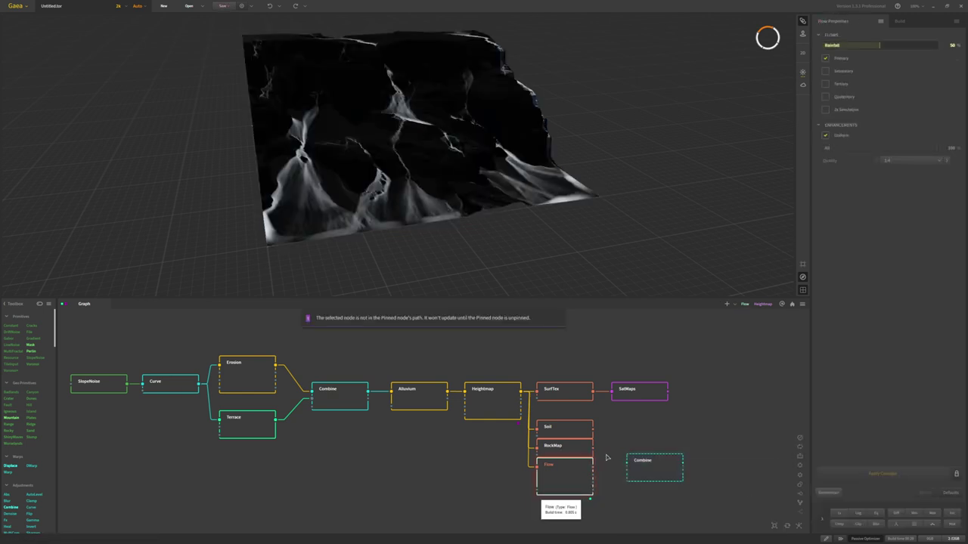
left_click_drag(594, 450, 631, 456)
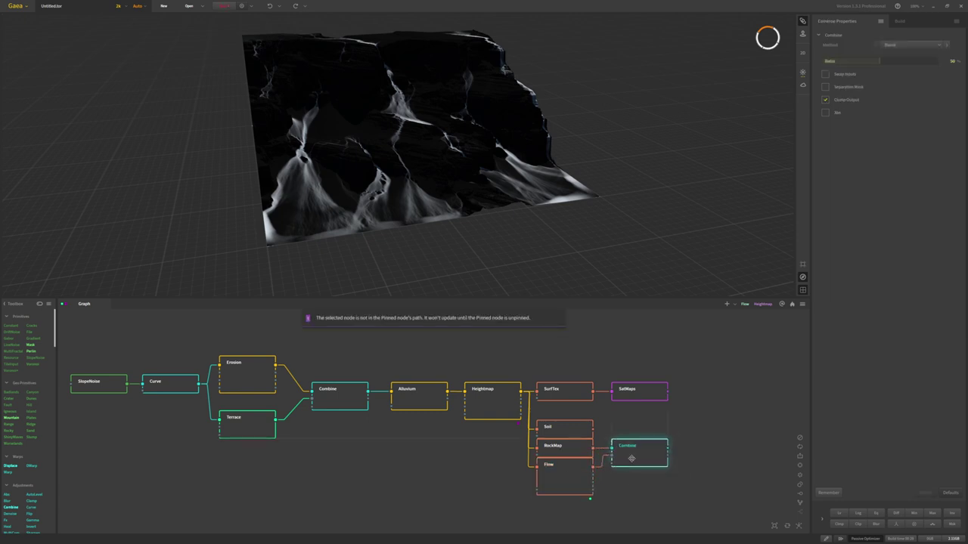
- Set the new Combine node's method to Subtract with a Ratio of 90%, and preview the combined mask on the cliff
left_click(892, 44)
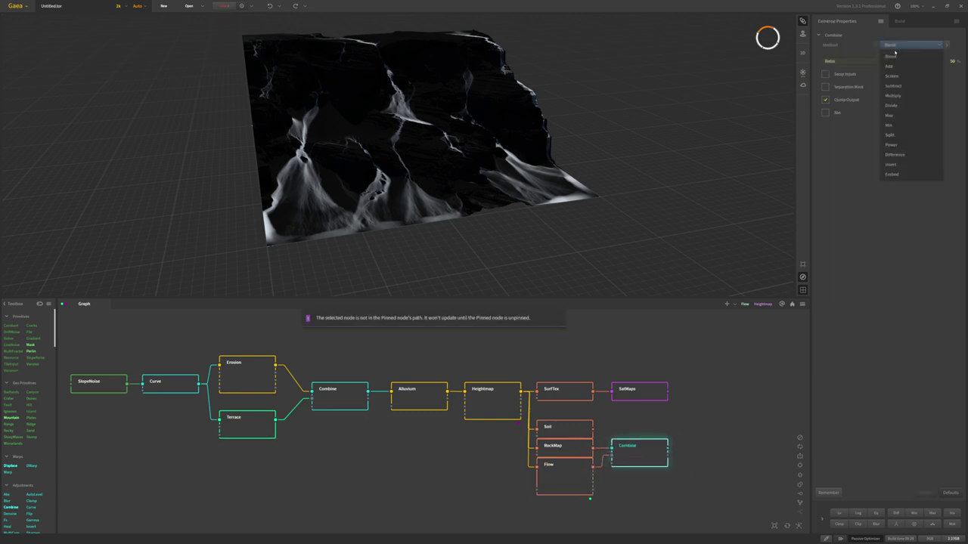
left_click(897, 87)
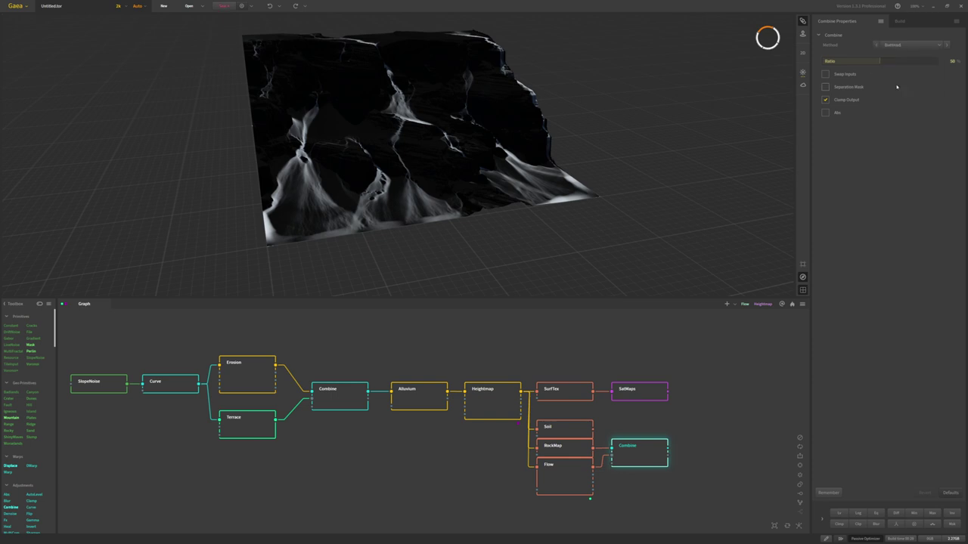
left_click(936, 62)
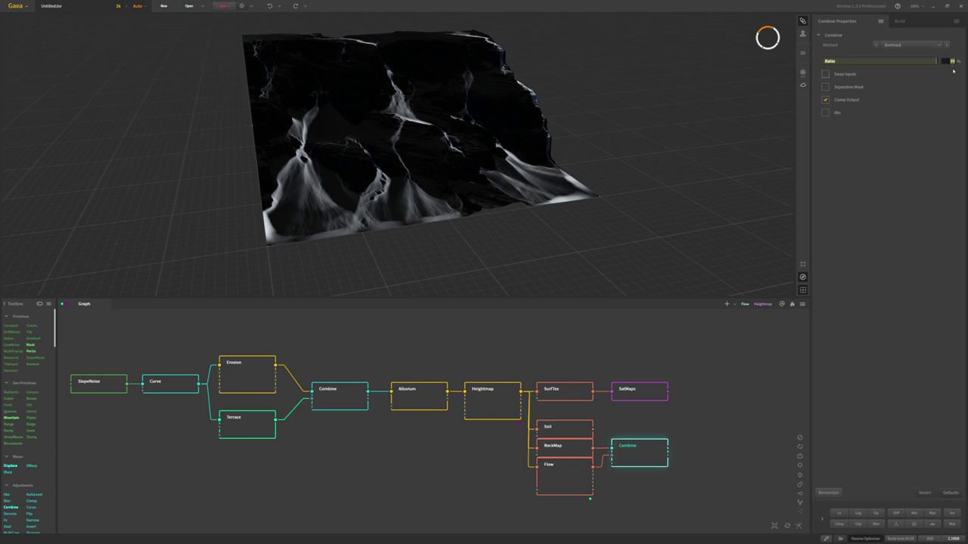
type("90")
key("Return")
key("f")
mouse_move(643, 119)
left_mouse_down()
mouse_move(565, 137)
mouse_move(211, 136)
left_mouse_up()
scroll(151, 134, "up", 3)
left_click_drag(151, 134, 409, 161)
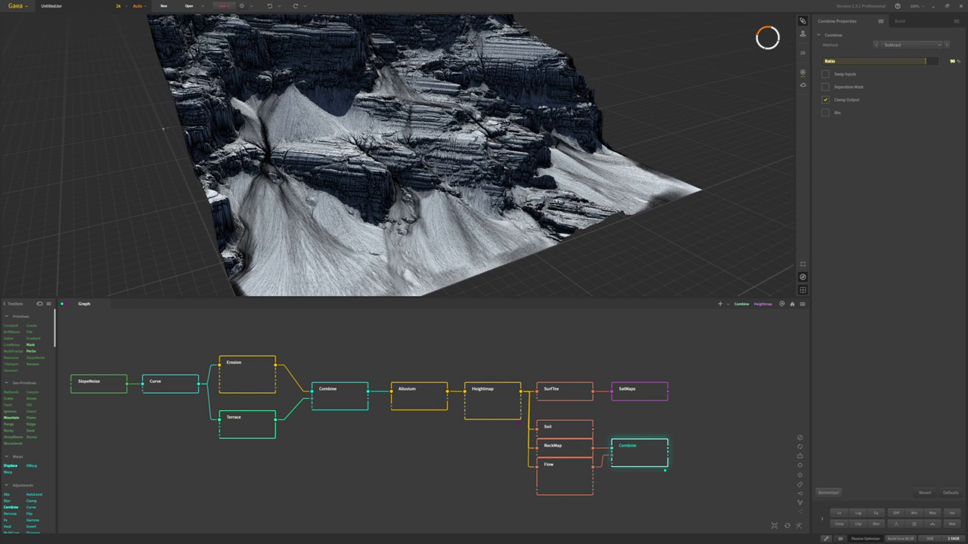
- Add a second SatMaps node beside the Soil node
left_click(616, 422)
key("Tab")
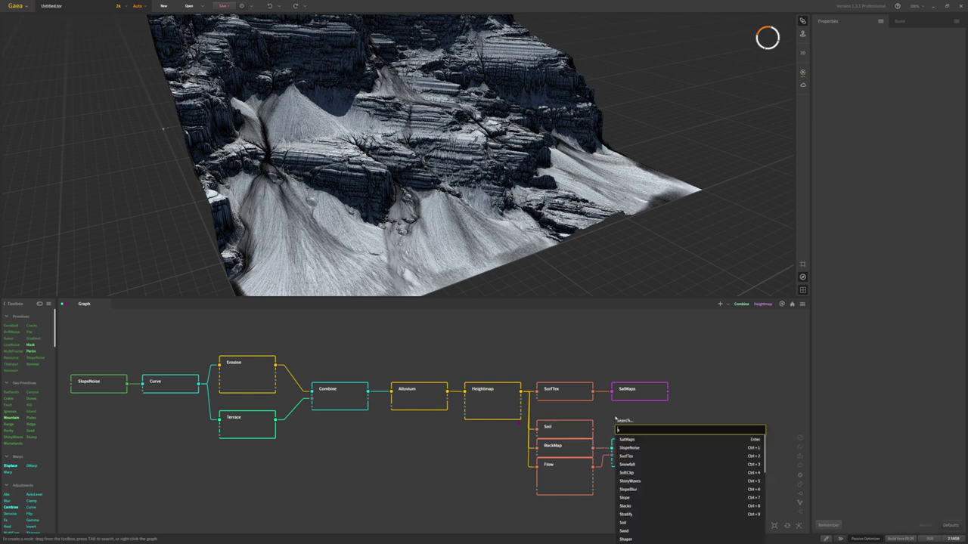
type("sat")
key("Return")
left_click(555, 431)
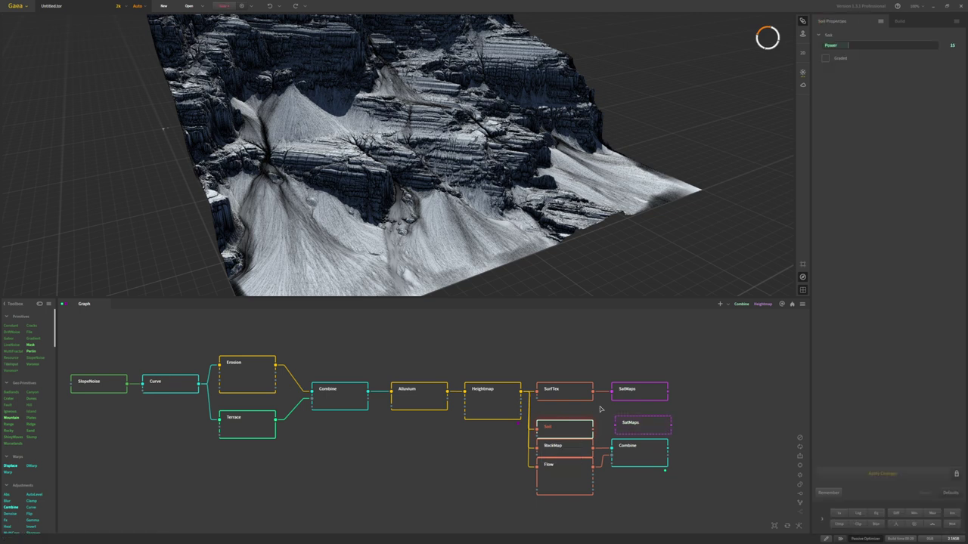
- Choose gradient 0041 from the Rocky library for the unconnected SatMaps node beside Soil
left_click(630, 425)
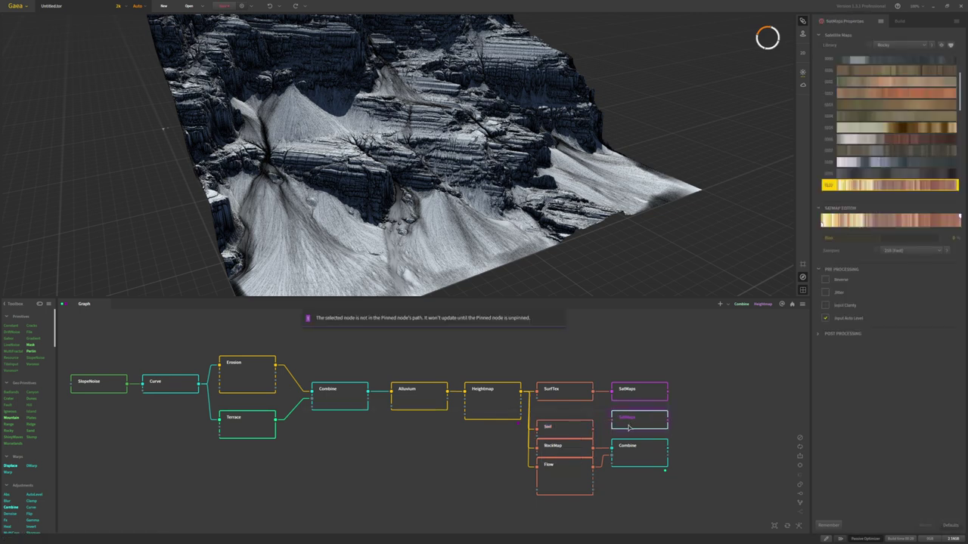
scroll(870, 116, "down", 8)
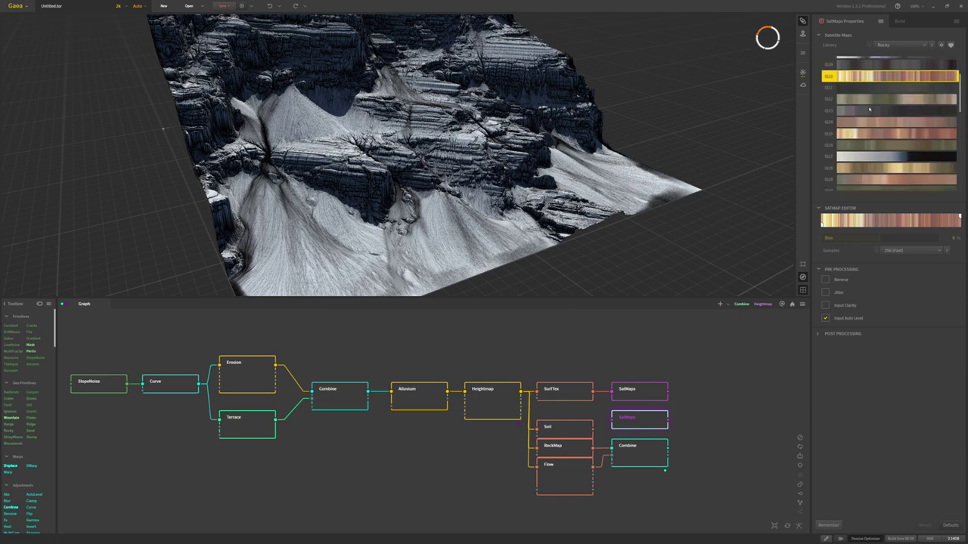
scroll(869, 116, "down", 10)
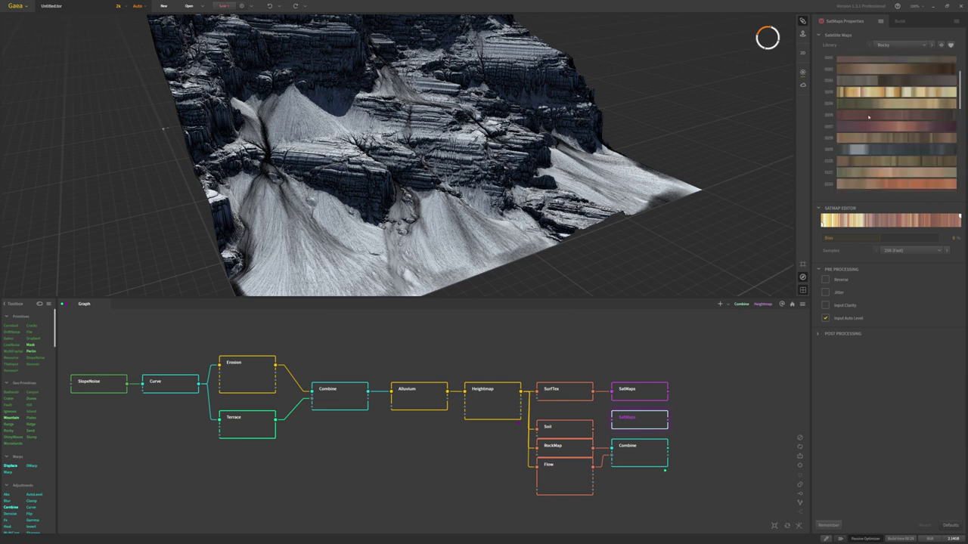
scroll(887, 99, "up", 10)
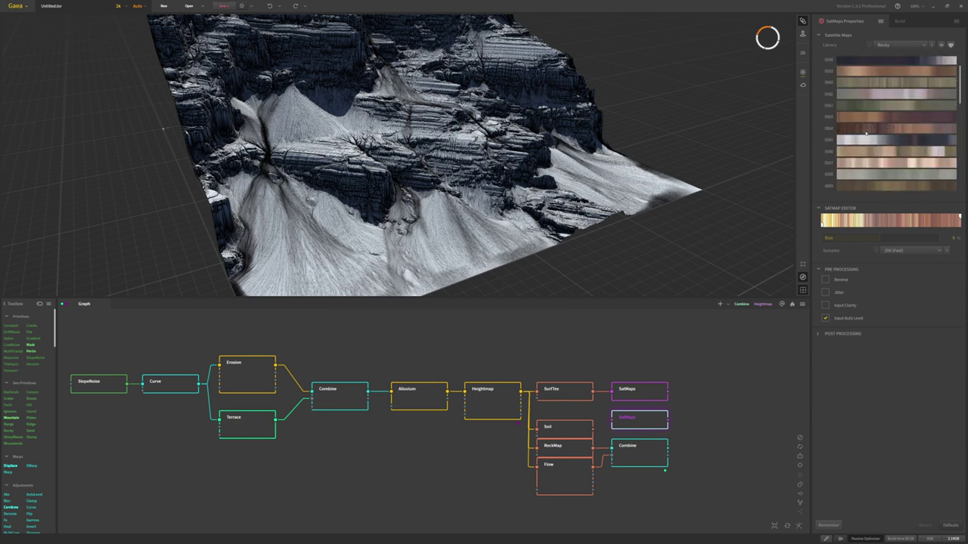
scroll(866, 133, "up", 3)
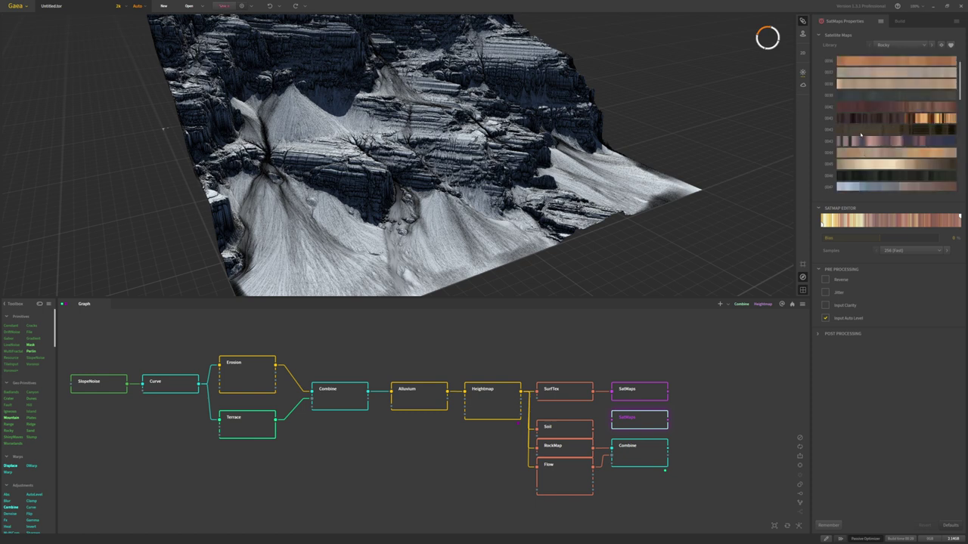
left_click(848, 118)
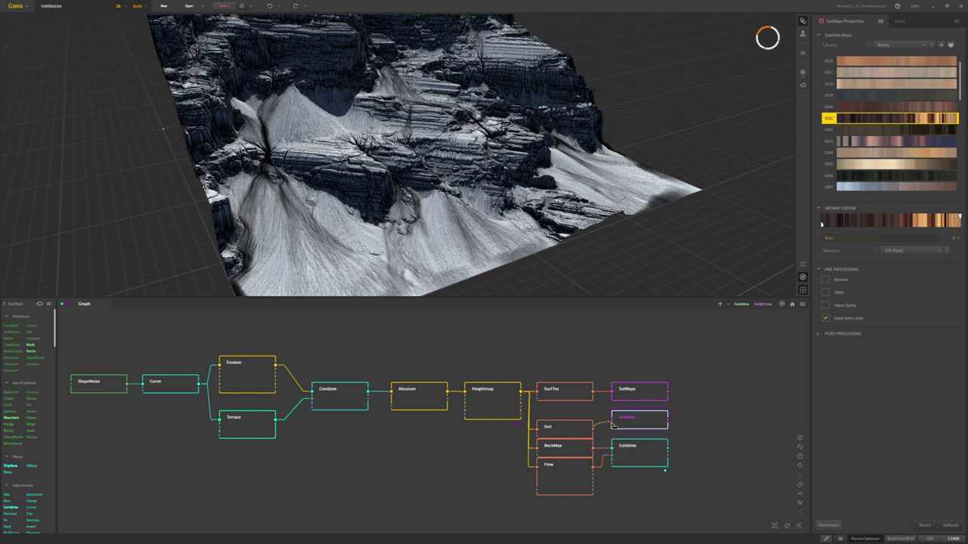
- Connect the Soil output to the second SatMaps node and preview its colours on the cliff
left_click_drag(629, 419, 631, 430)
key("f")
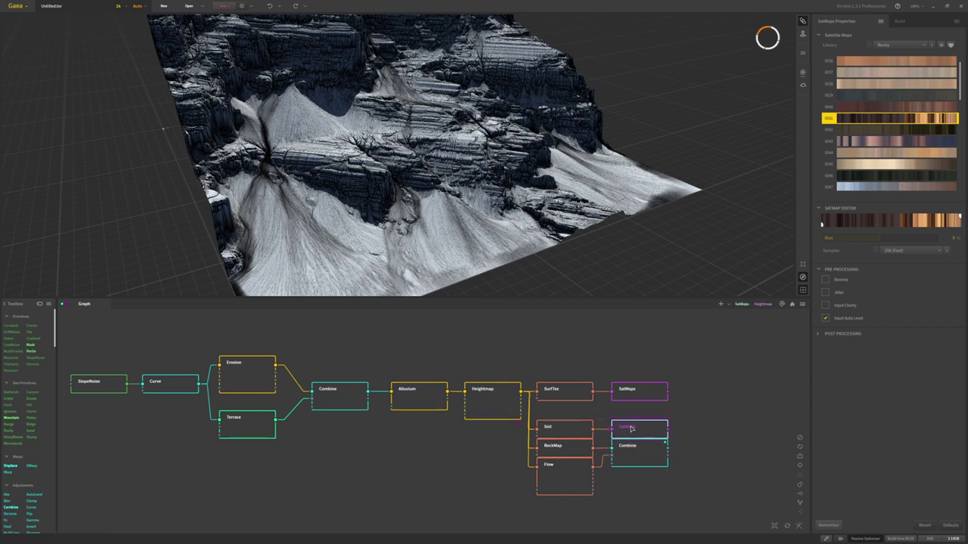
left_click_drag(503, 222, 615, 252)
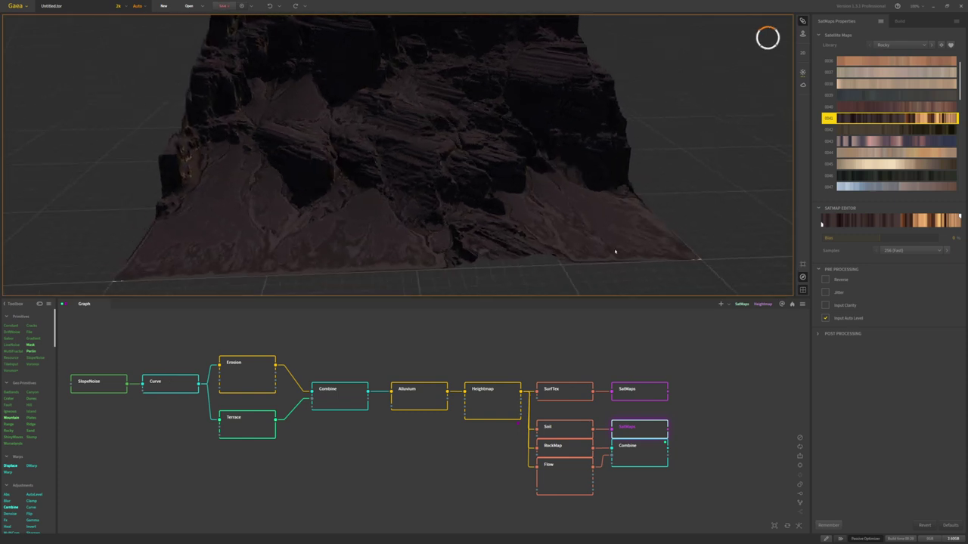
- Enable Reverse and Input Clarity on the Soil-driven SatMaps node and inspect the cliff's colouring
left_click(825, 279)
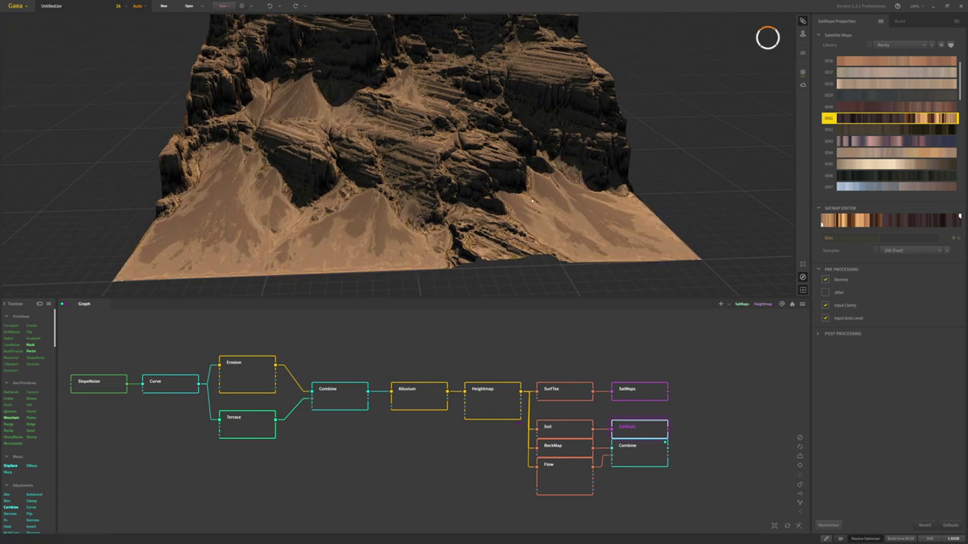
left_click_drag(531, 201, 443, 193)
scroll(495, 195, "up", 3)
scroll(505, 195, "down", 3)
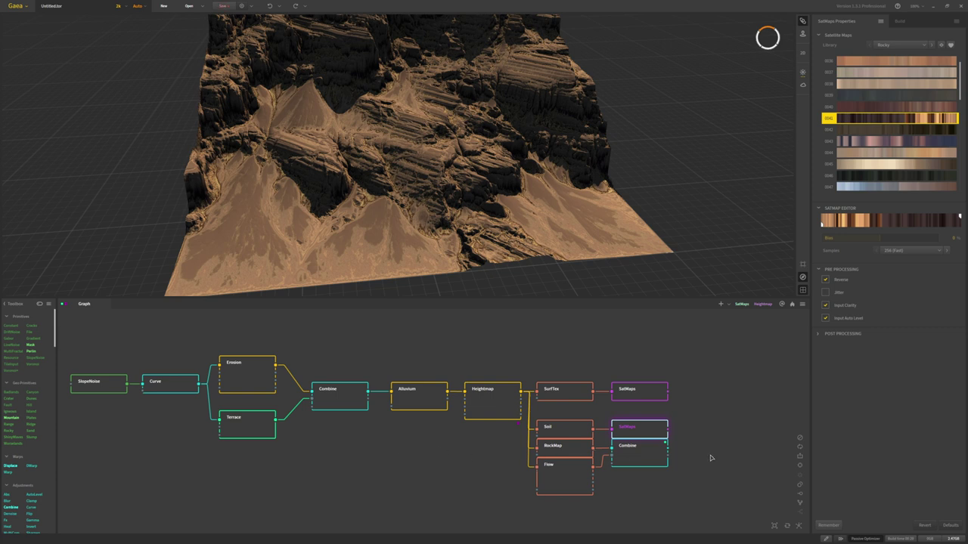
- Add a third SatMaps node fed by the Combine node that merges RockMap and Flow
right_click_drag(712, 459, 662, 458)
left_click(683, 457)
key("Tab")
type("sat")
key("Down")
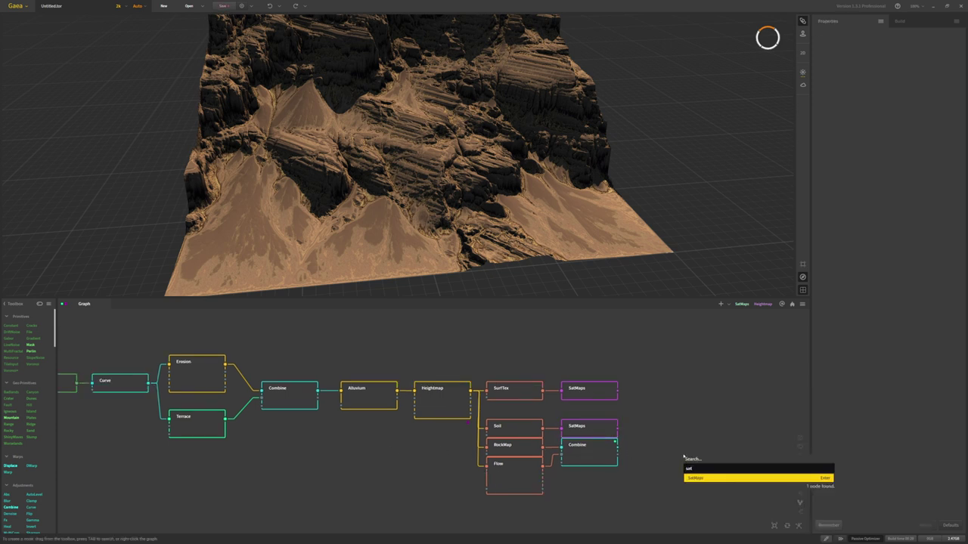
key("Return")
key("ctrl+v")
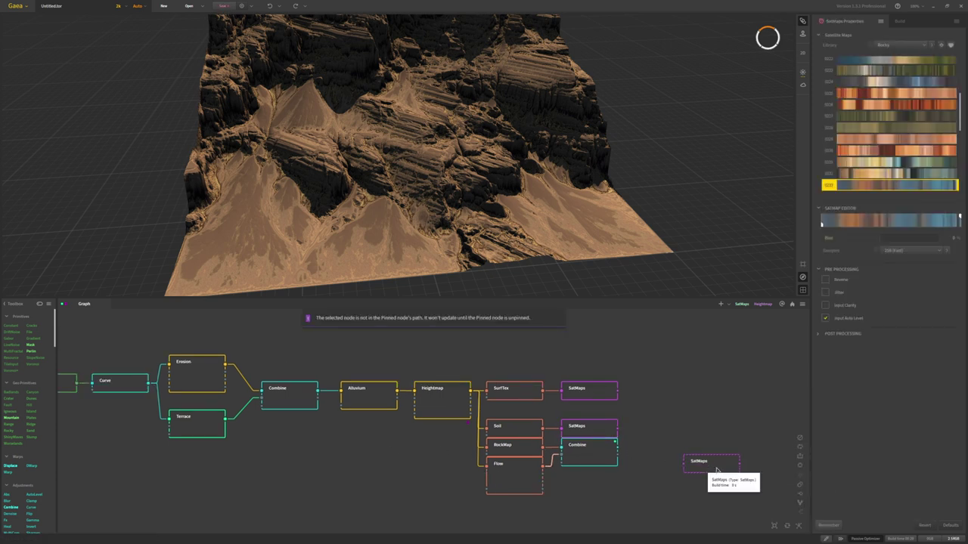
left_click_drag(693, 461, 647, 448)
left_click(670, 451)
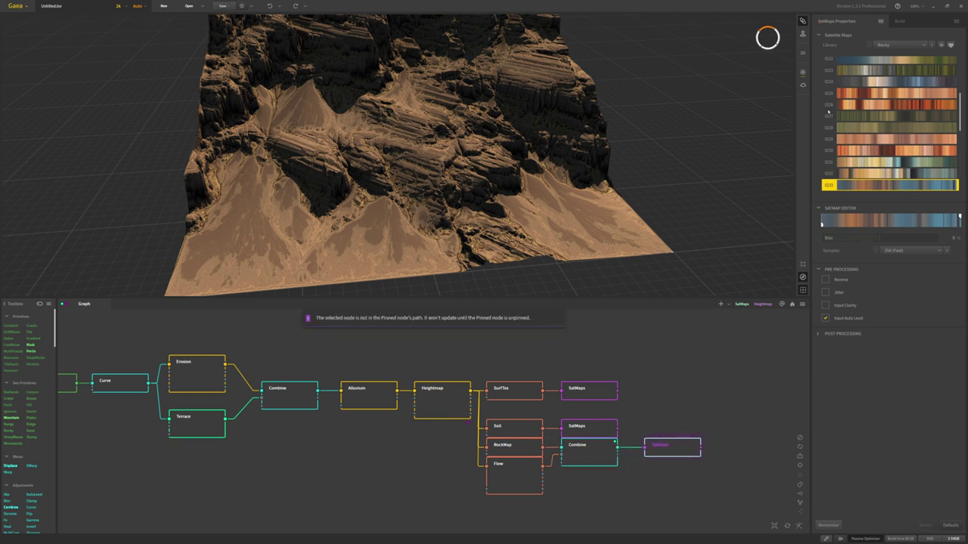
- Switch the third SatMaps node to the Sandy library, pick the striped peach-and-brown gradient and pull its end handle slightly inward
left_click(900, 45)
left_click(886, 71)
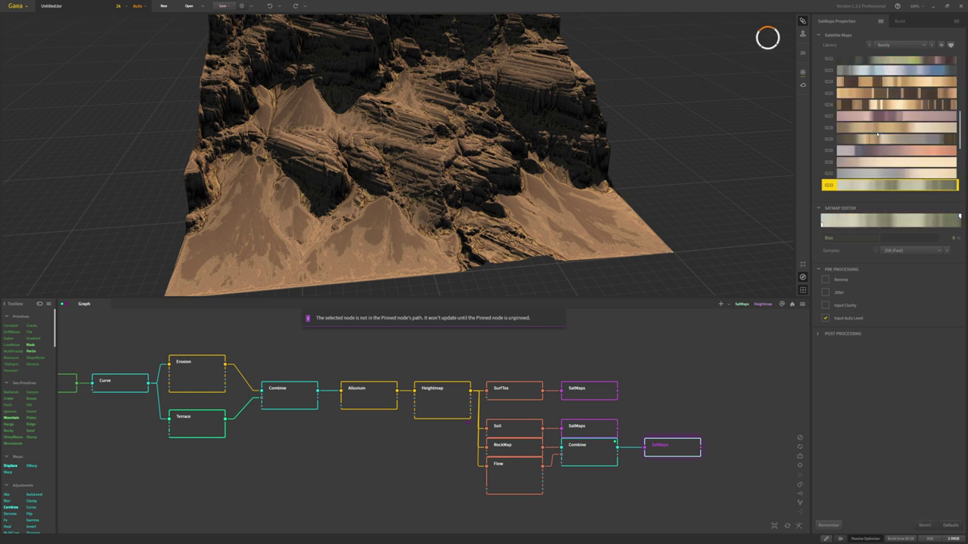
scroll(875, 142, "down", 5)
scroll(875, 142, "down", 5)
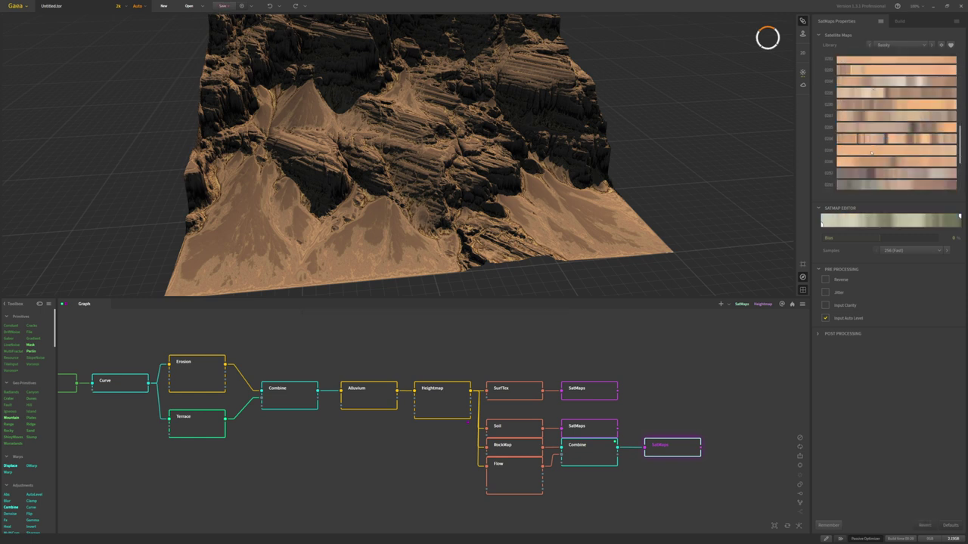
left_click(839, 139)
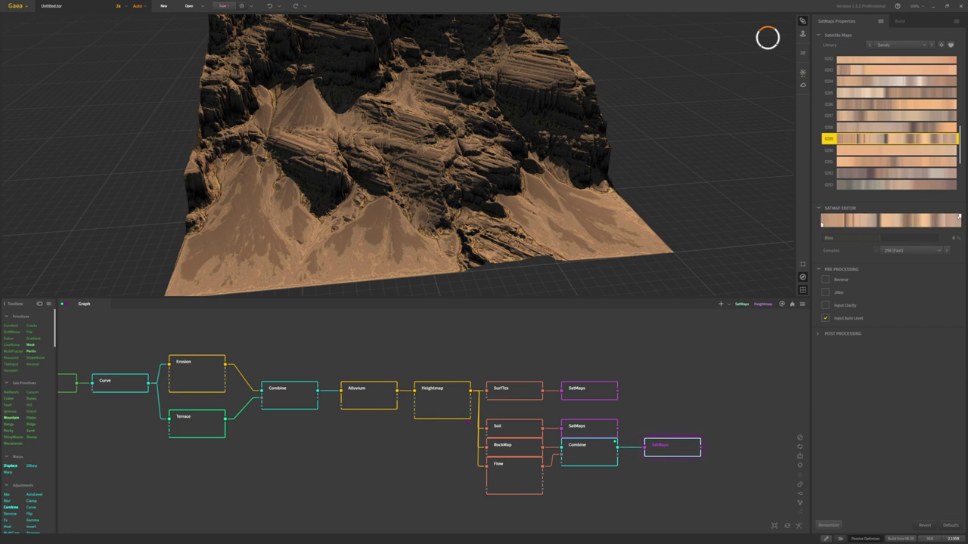
left_click(957, 216)
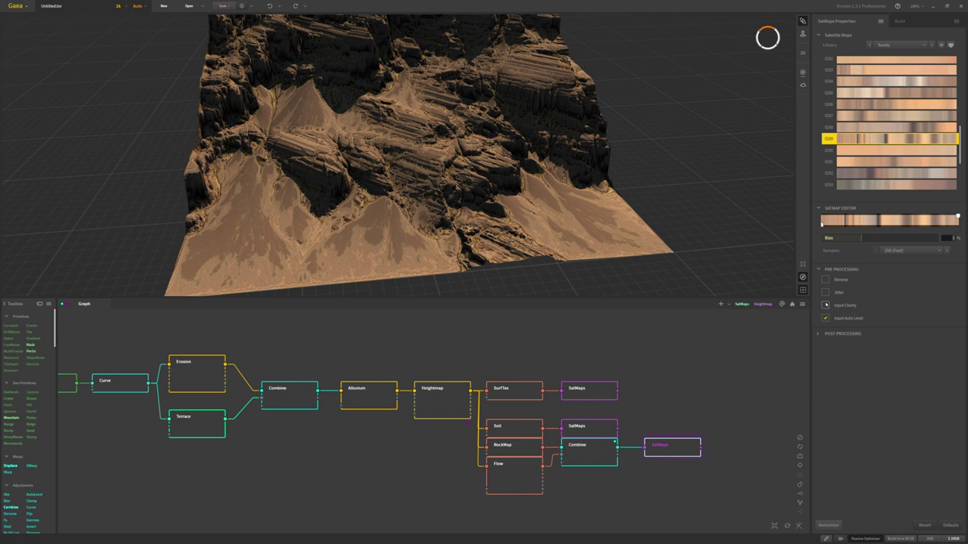
- Preview the third SatMaps node, enable Input Clarity and Reverse, and set its Bias to about -60%
left_click(668, 454)
key("f")
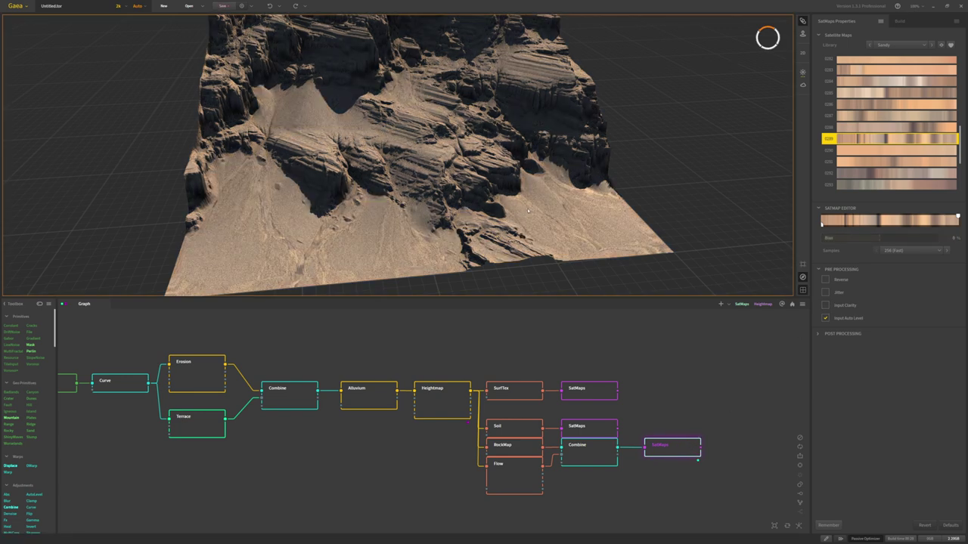
left_click_drag(476, 206, 514, 205)
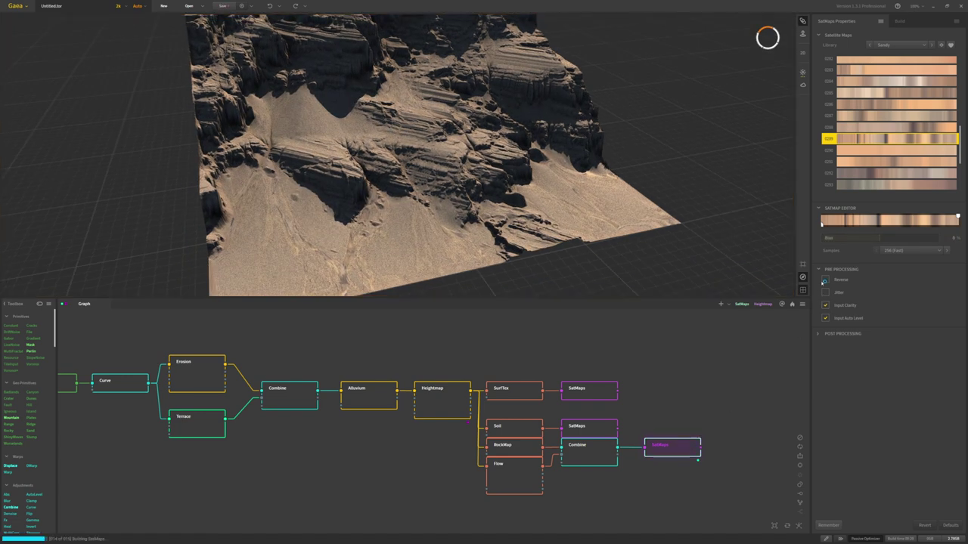
left_click(825, 279)
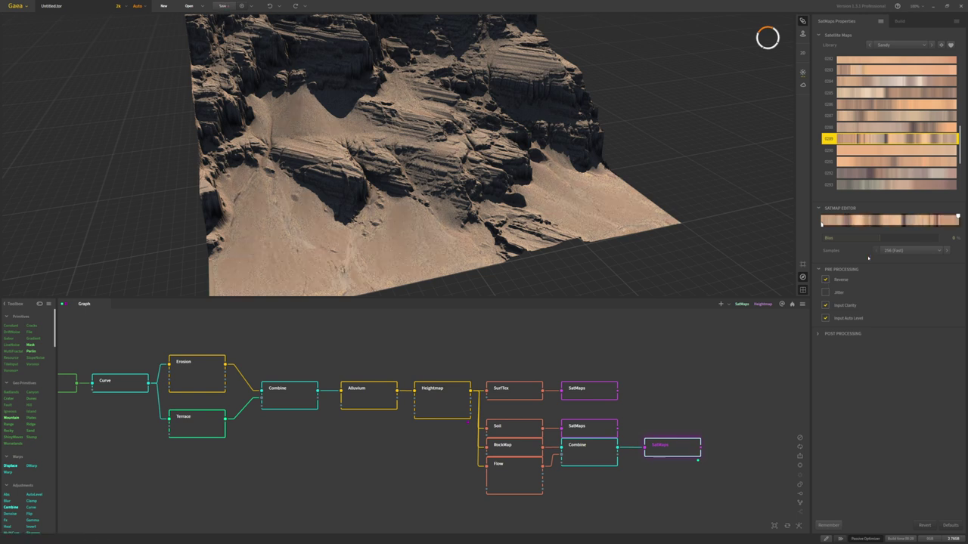
left_click_drag(866, 239, 846, 239)
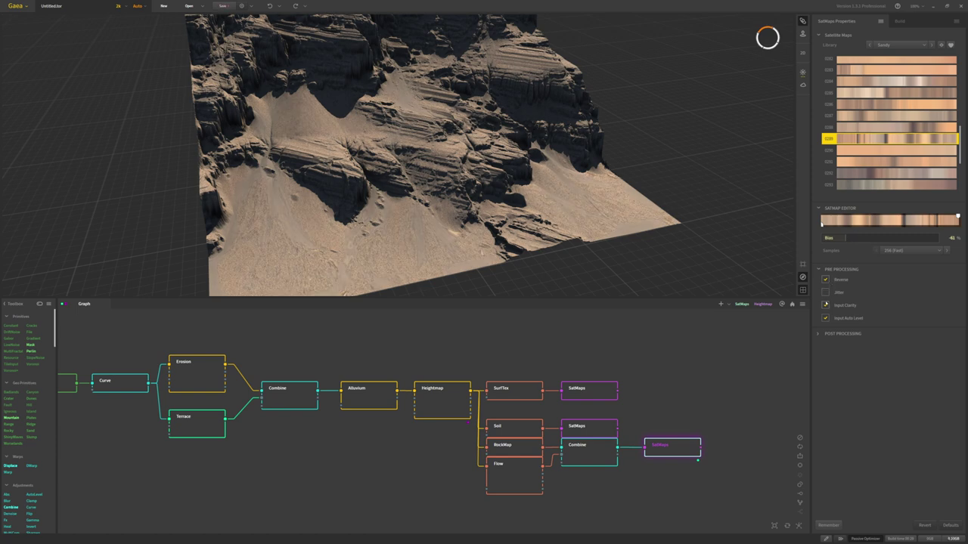
mouse_move(555, 204)
left_mouse_down()
mouse_move(506, 190)
mouse_move(550, 202)
left_mouse_up()
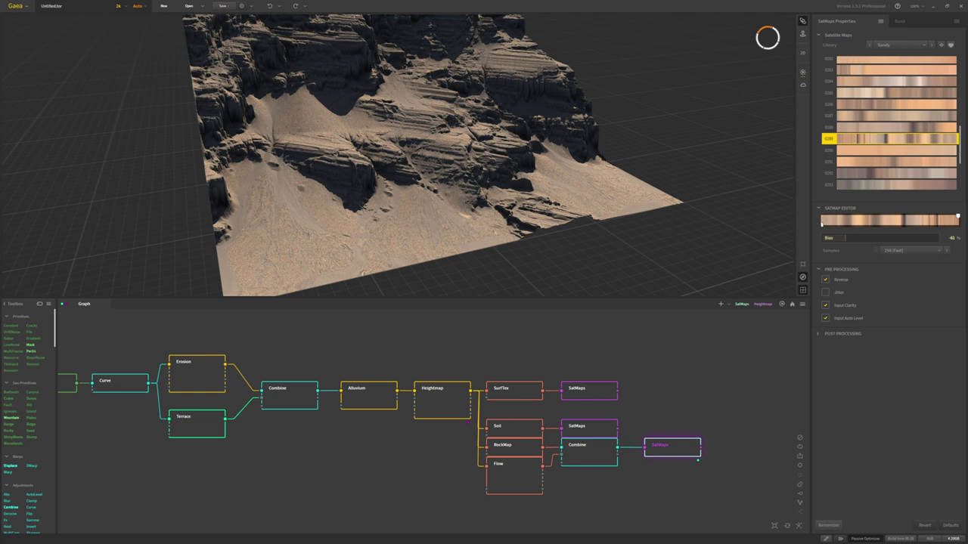
- Add a Combine node with the Soil SatMaps as first input and the RockMap–Flow SatMaps as second, and preview the blend
middle_click_drag(603, 391, 534, 381)
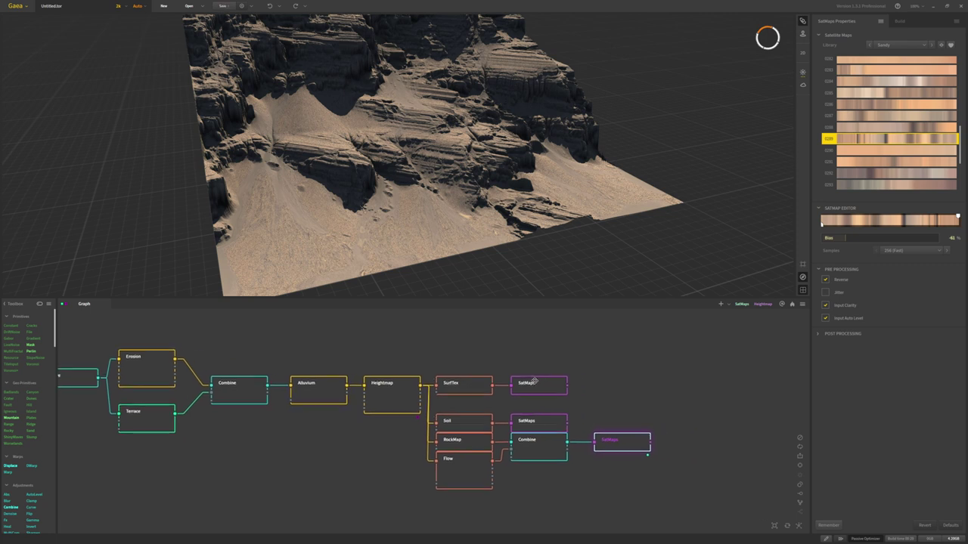
left_click(613, 400)
key("Tab")
type("comb")
key("Down")
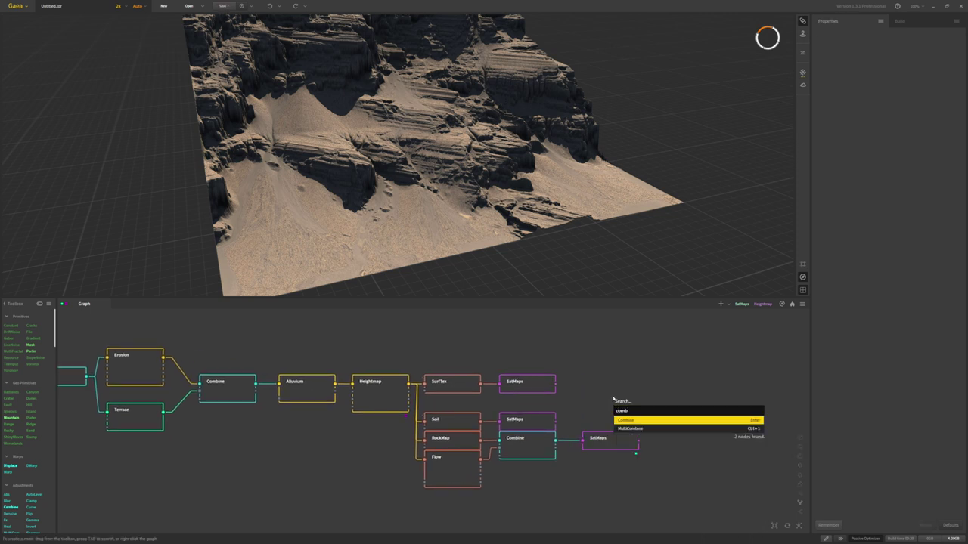
key("Return")
left_click_drag(635, 414, 683, 431)
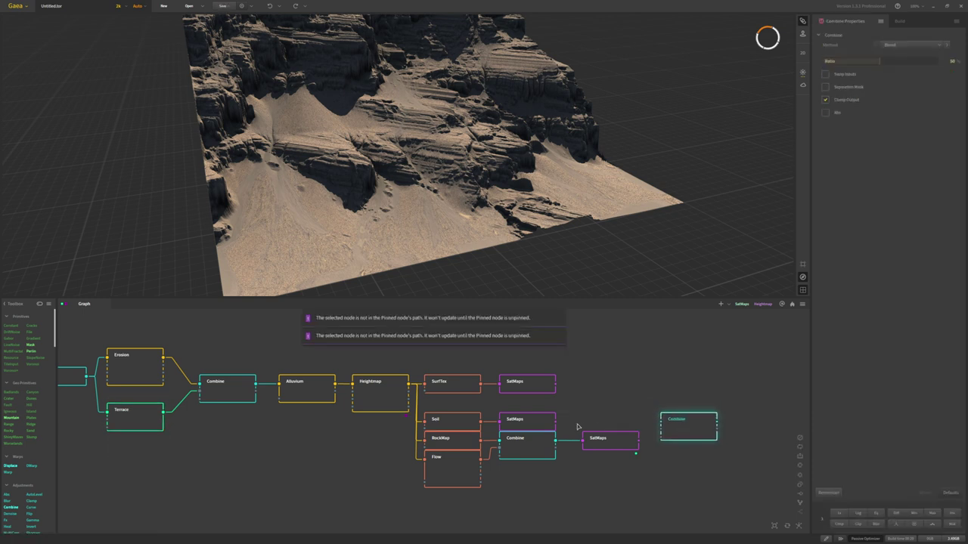
left_click_drag(557, 421, 661, 431)
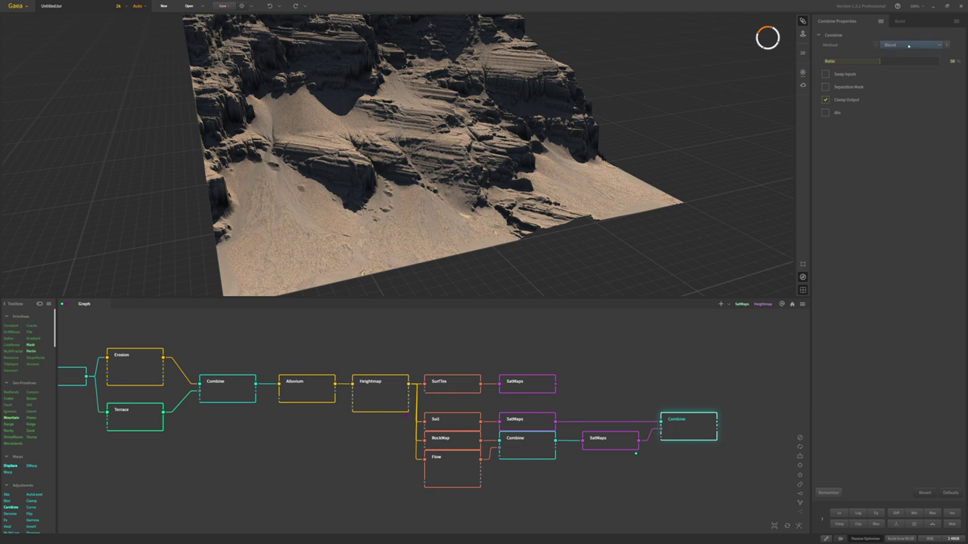
left_click(689, 425)
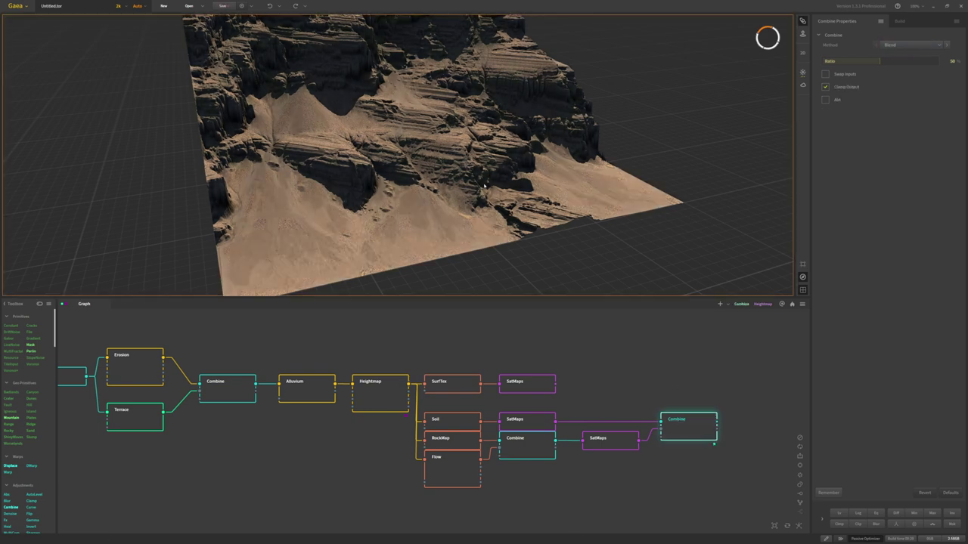
mouse_move(473, 184)
left_mouse_down()
mouse_move(363, 184)
mouse_move(493, 183)
mouse_move(481, 200)
left_mouse_up()
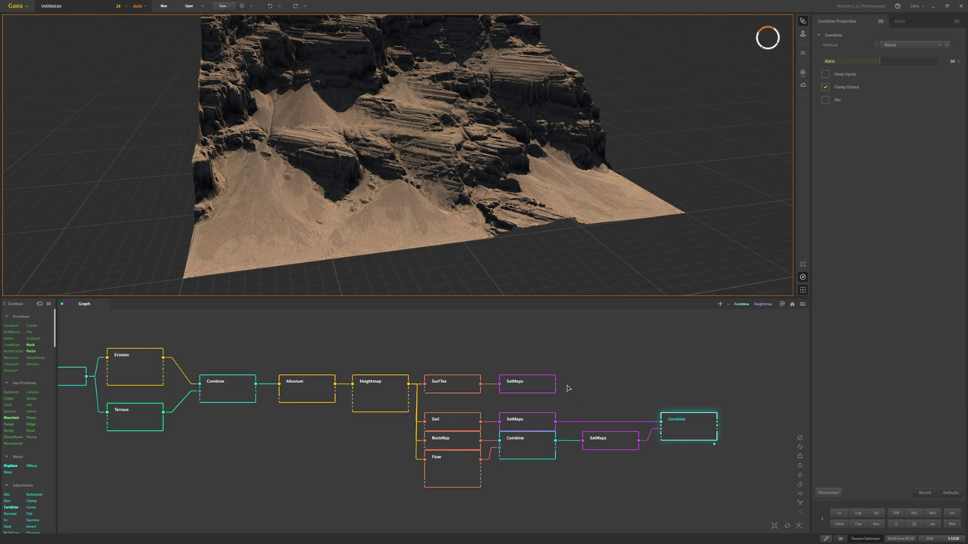
- Add a final Combine node with the SurfTex SatMaps as first input and the previous colour Combine as second, and preview it
left_click(680, 388)
key("Tab")
type("comb")
key("Return")
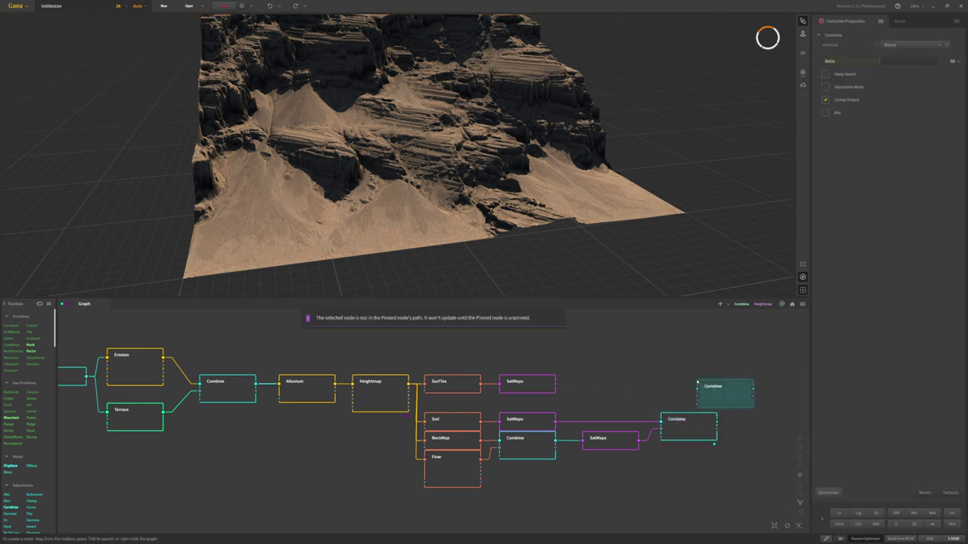
left_click_drag(707, 403, 553, 384)
left_click_drag(760, 407, 760, 391)
key("f")
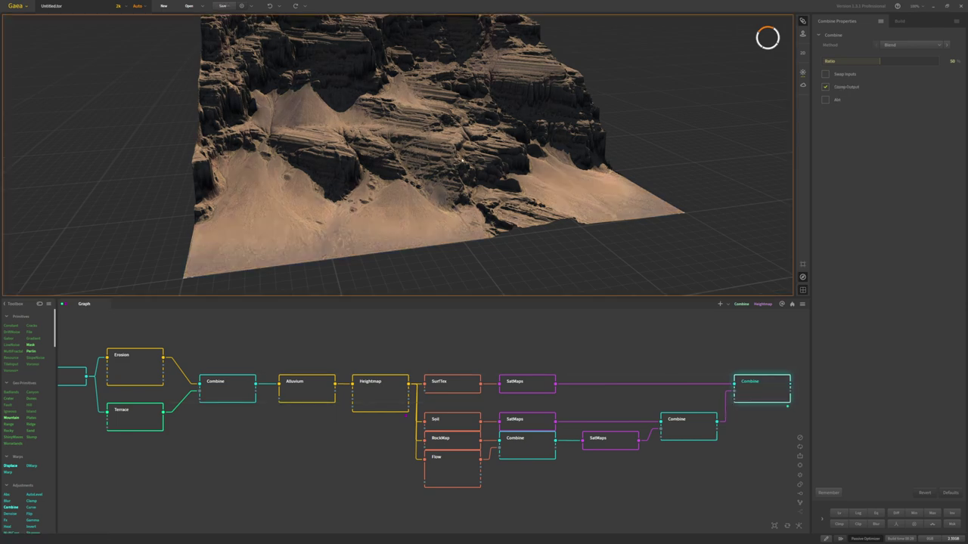
scroll(489, 120, "down", 3)
left_click_drag(488, 119, 450, 152)
scroll(487, 151, "up", 4)
- Set the final Combine's Ratio to 36% and the Ratio of the Combine blending the two lower SatMaps to 47%
left_click(865, 61)
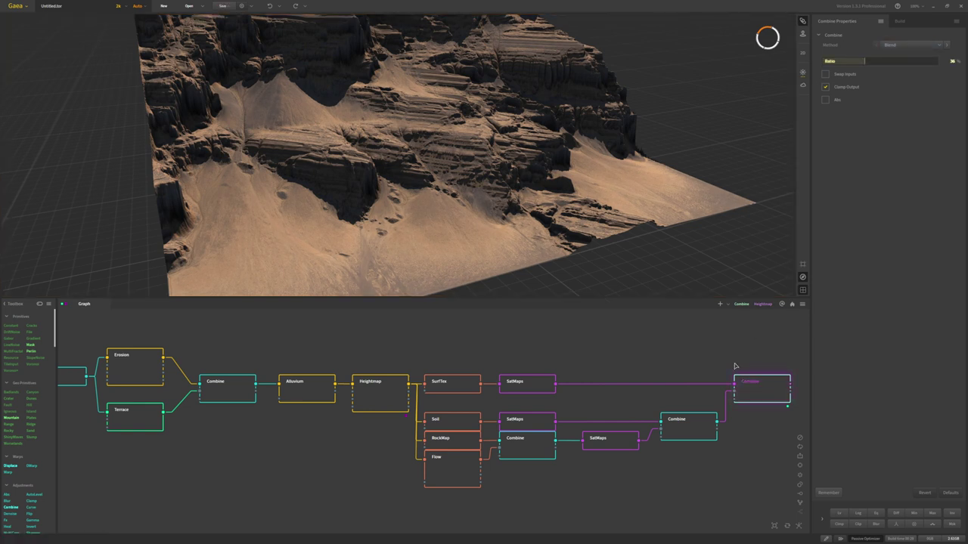
left_click(701, 413)
left_click(903, 61)
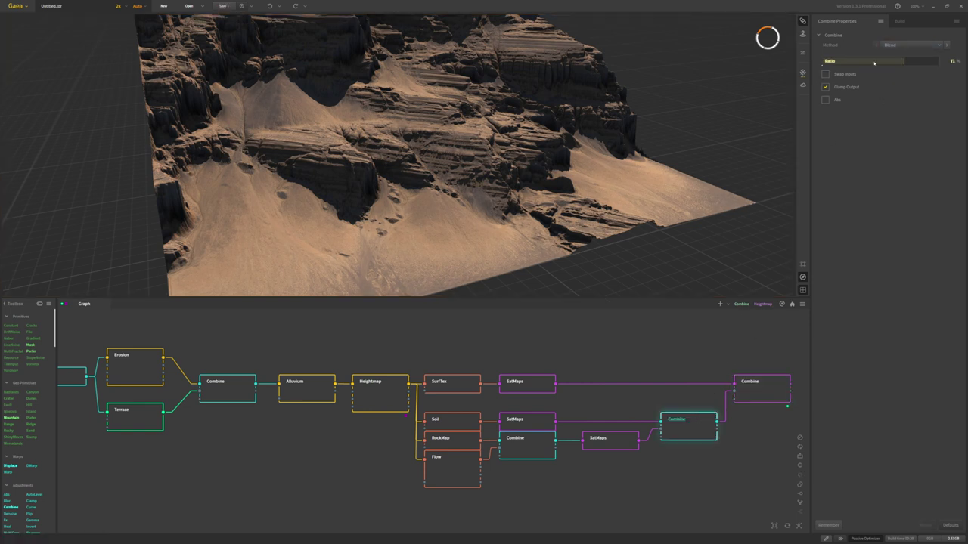
left_click(873, 63)
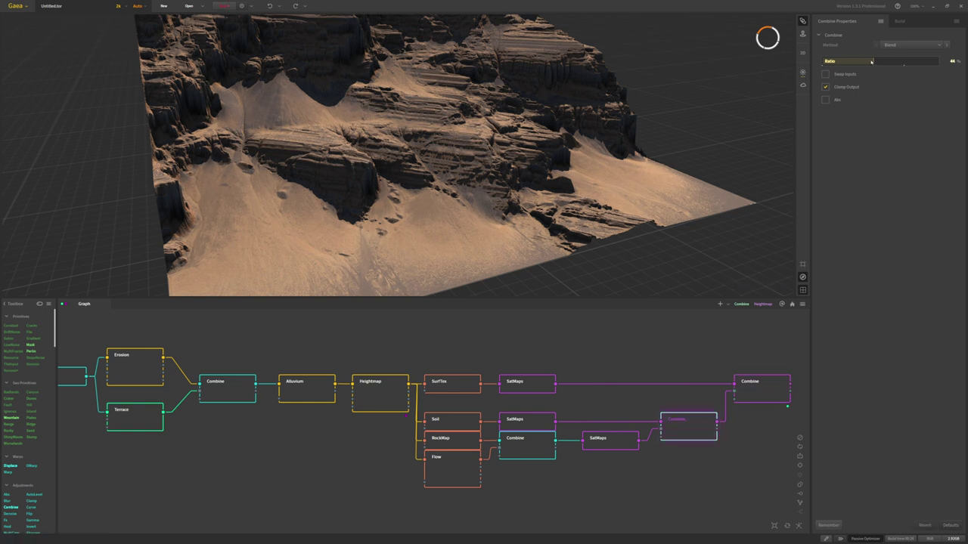
left_click(862, 60)
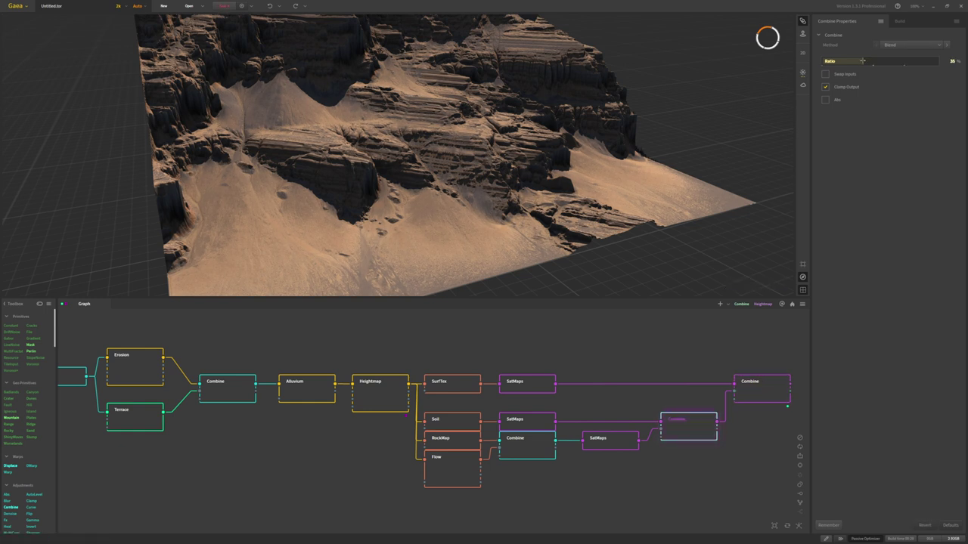
left_click(876, 62)
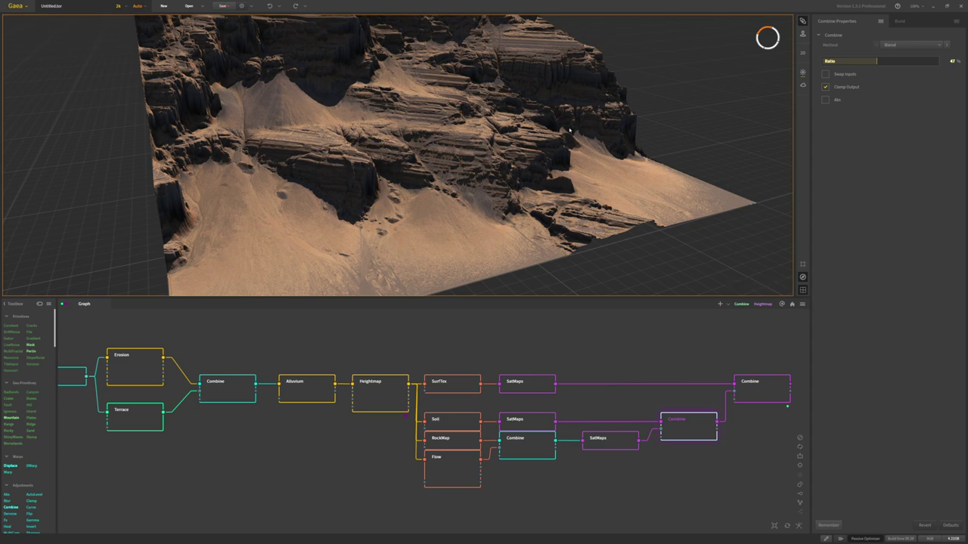
- Inspect the blended colours on the cliff from a distance and up close, checking the rock layers and sand slopes
scroll(570, 130, "down", 4)
left_click_drag(570, 130, 485, 117)
scroll(509, 124, "down", 3)
scroll(486, 118, "up", 2)
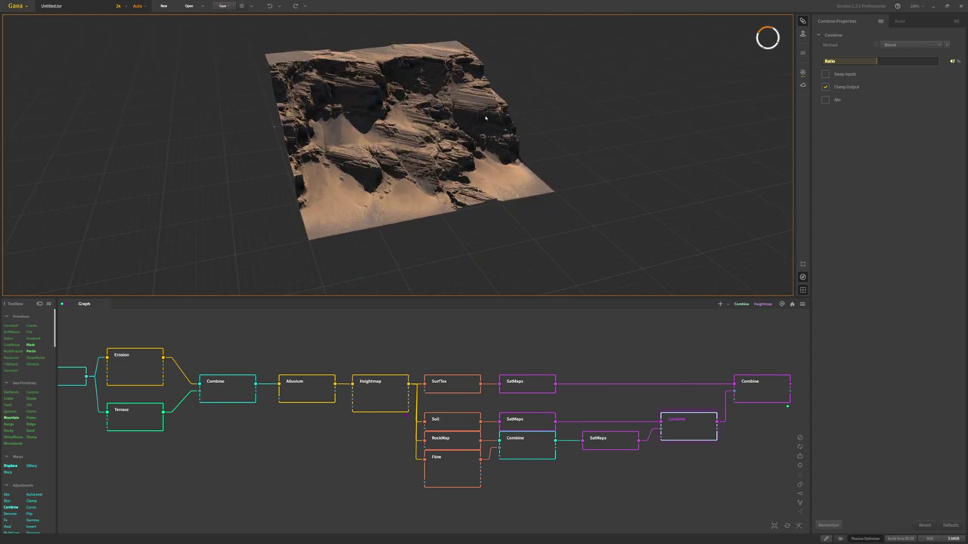
scroll(486, 117, "up", 8)
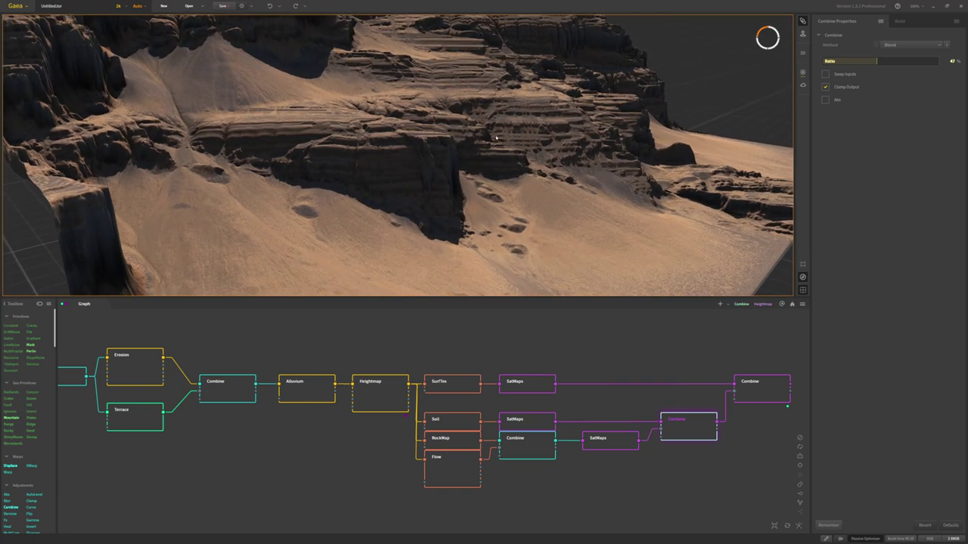
scroll(496, 138, "down", 5)
left_click_drag(496, 138, 574, 151)
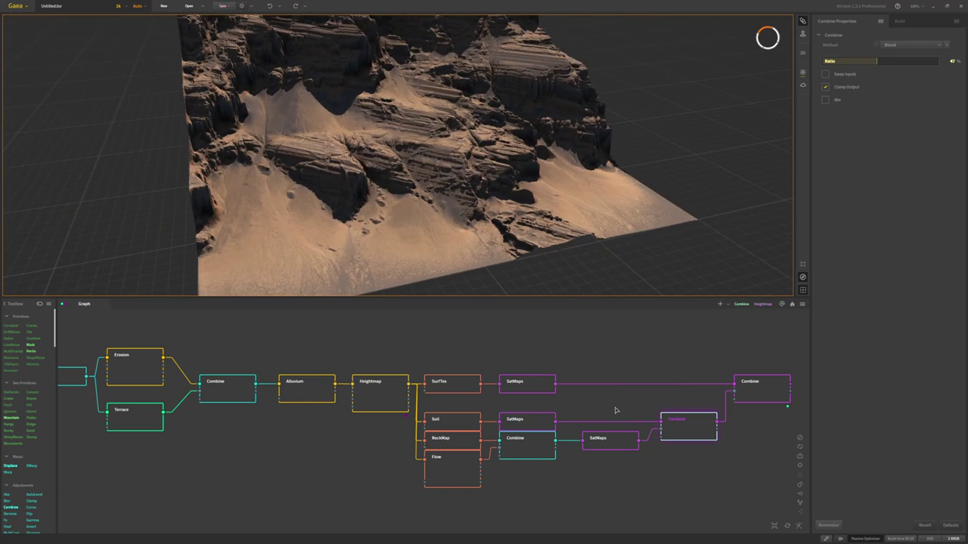
- Preview the SatMaps node fed by the RockMap–Flow Combine and set its Bias to about 10%
left_click(617, 443)
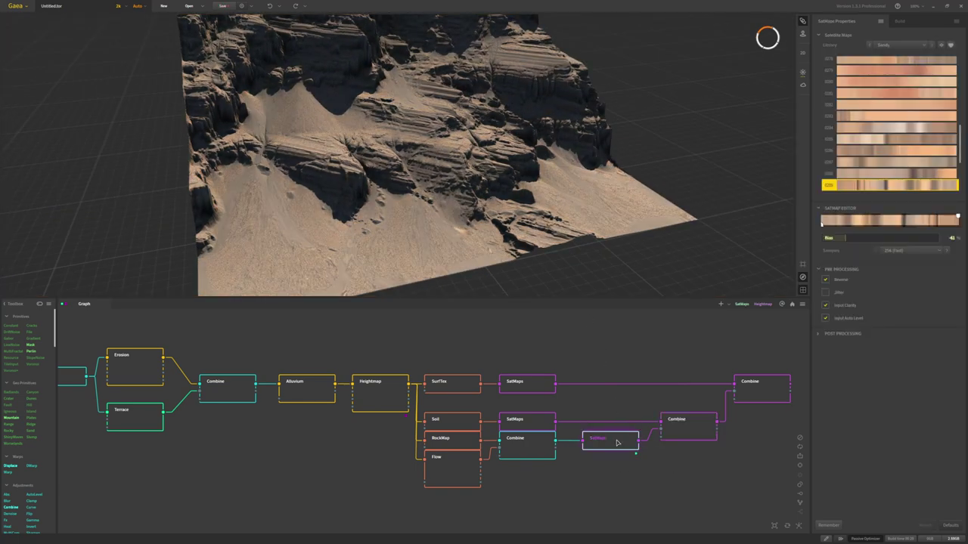
left_click_drag(398, 250, 422, 245)
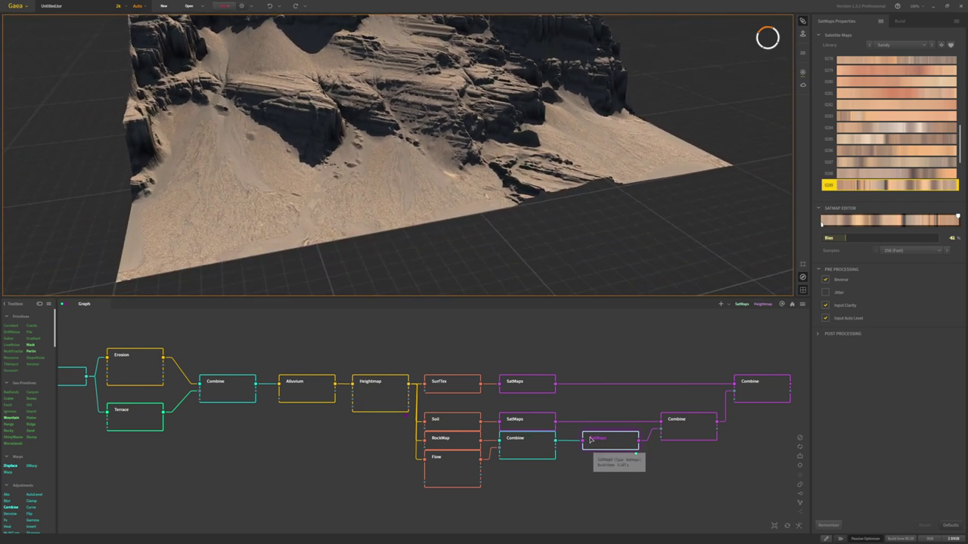
scroll(402, 192, "up", 5)
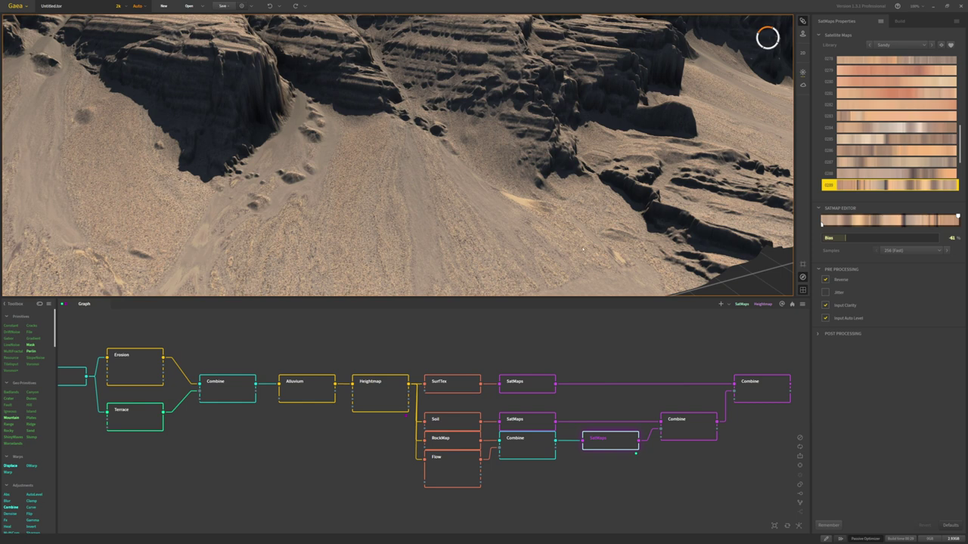
left_click(825, 306)
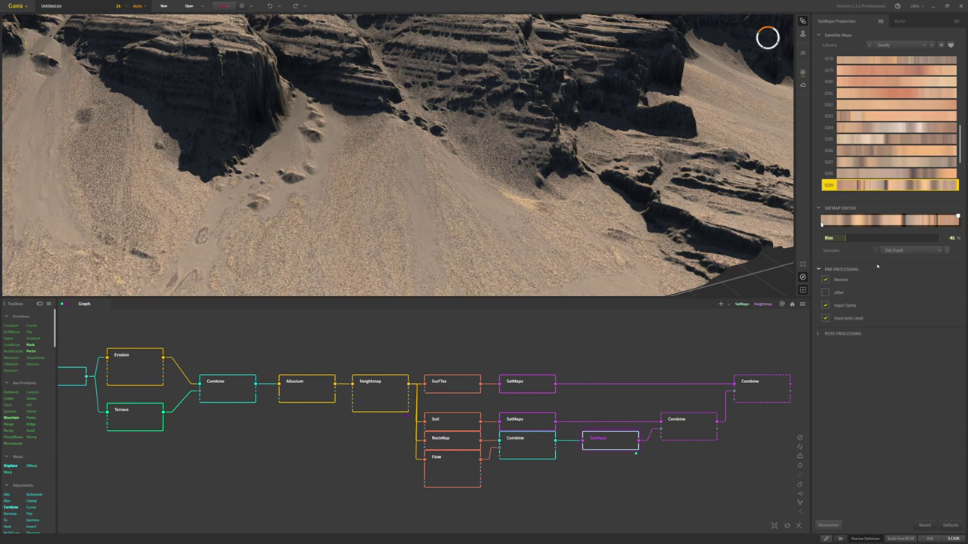
left_click(884, 239)
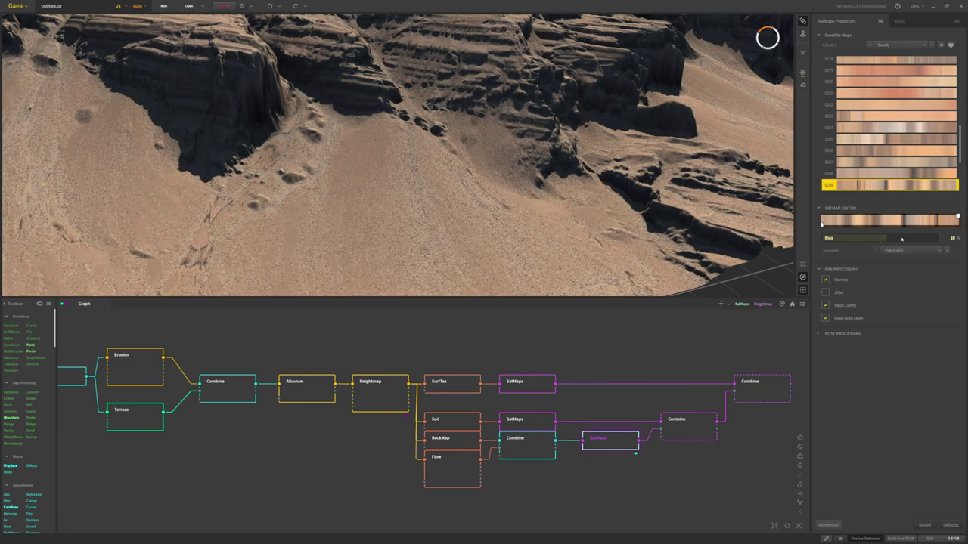
scroll(589, 169, "down", 3)
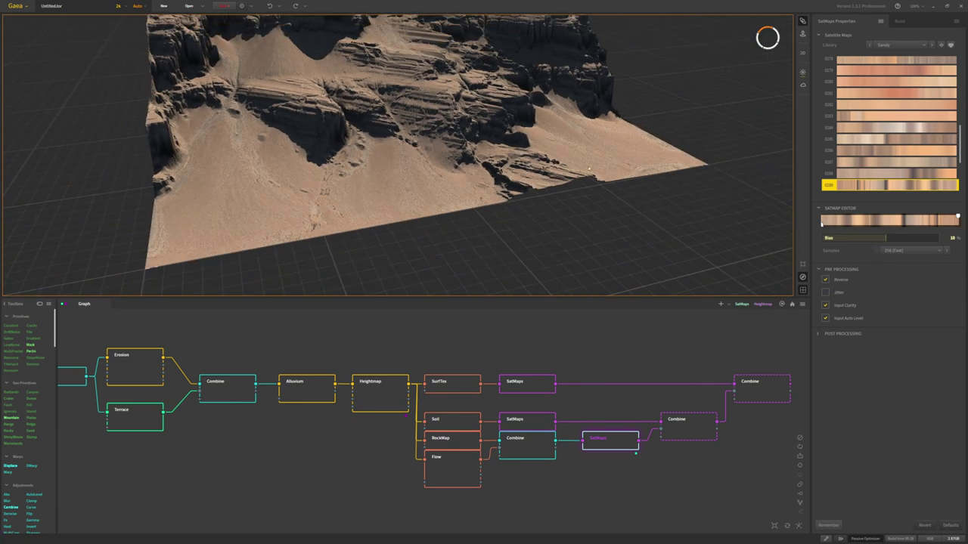
- Preview the final colour Combine, set its Ratio to 53%, and examine the blended terrain
left_click(750, 390)
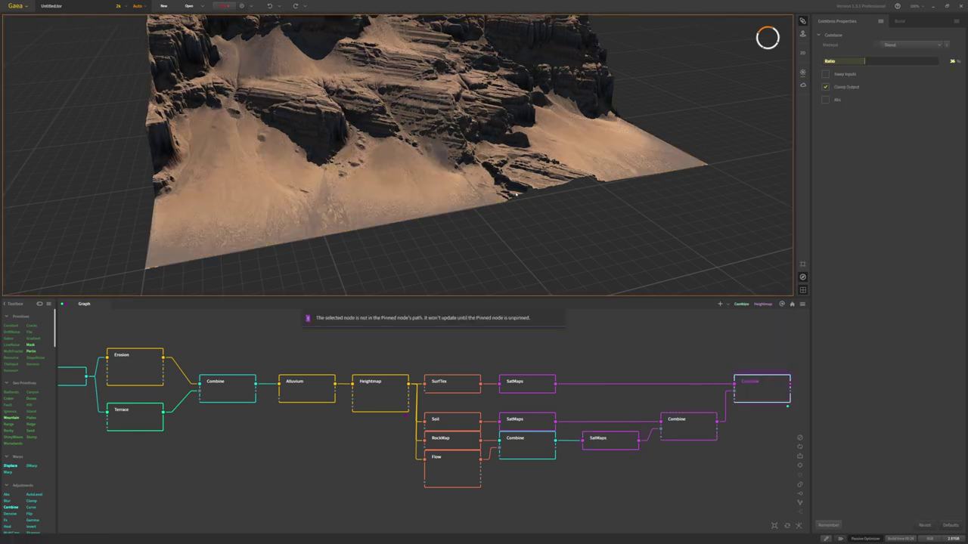
scroll(457, 161, "down", 4)
left_click_drag(456, 159, 580, 158)
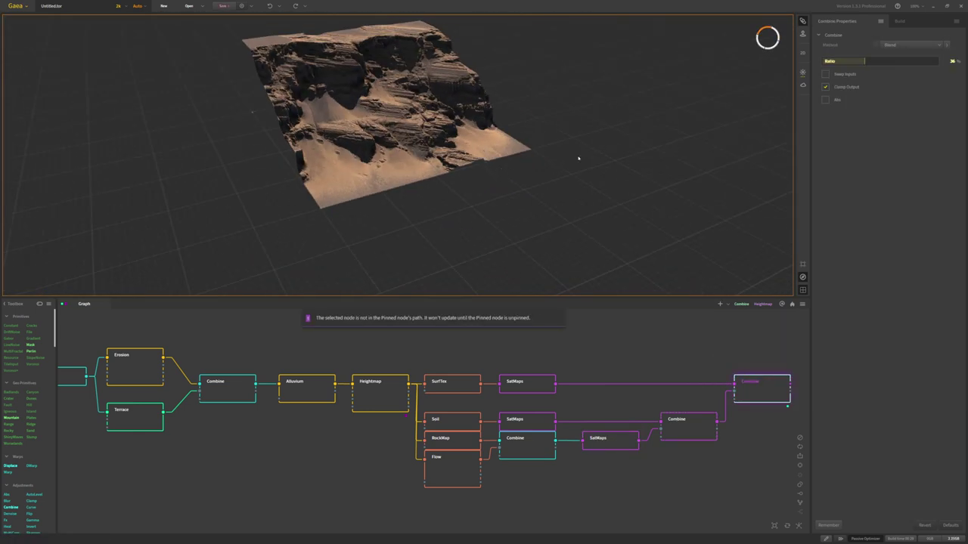
left_click(882, 62)
scroll(468, 90, "up", 5)
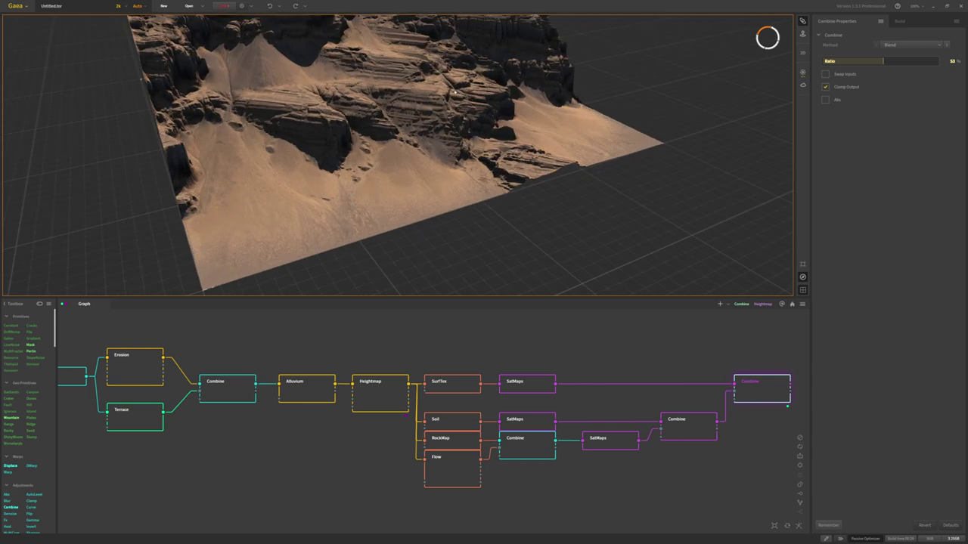
middle_click_drag(468, 91, 506, 133)
scroll(470, 92, "down", 4)
mouse_move(469, 92)
left_mouse_down()
mouse_move(593, 156)
mouse_move(434, 102)
mouse_move(473, 101)
mouse_move(478, 86)
left_mouse_up()
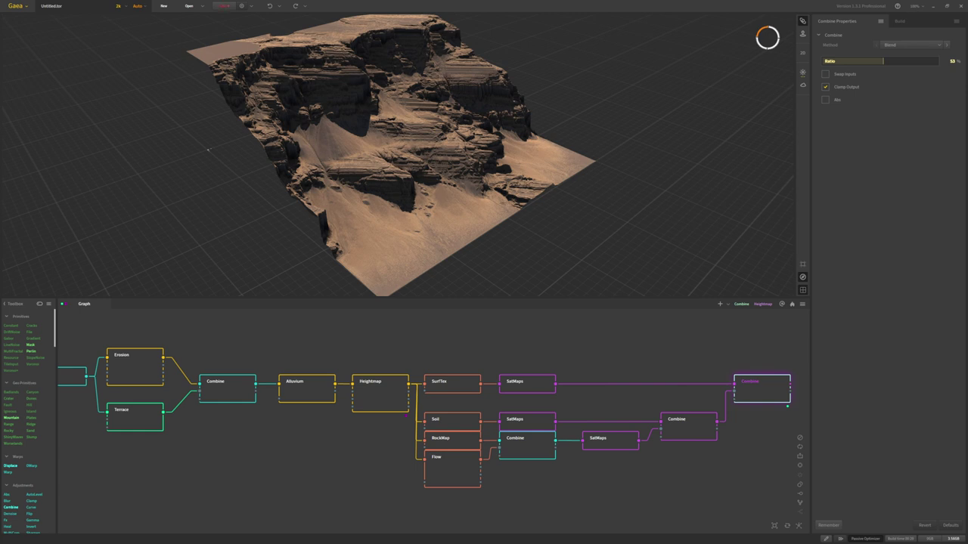
left_click_drag(326, 140, 412, 122)
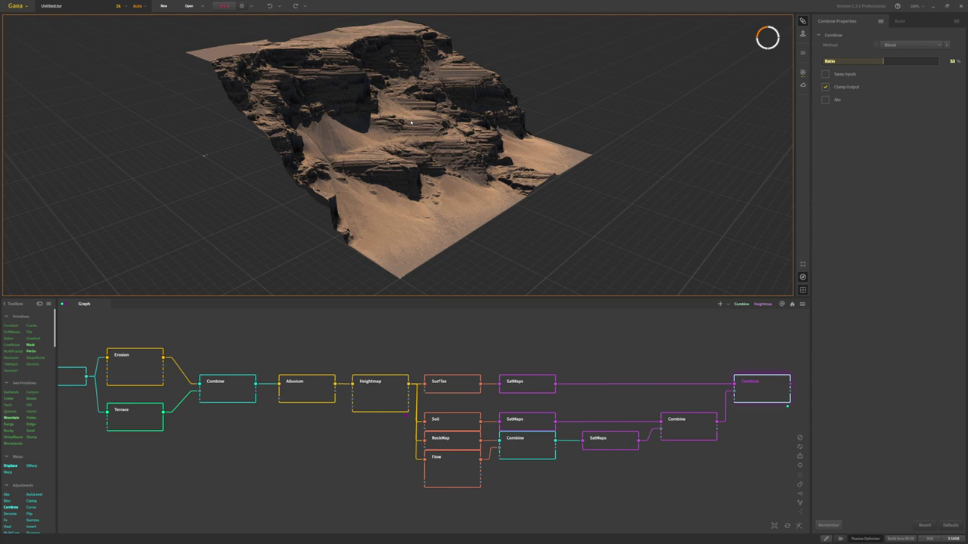
- Raise the preview resolution to 4K and examine the cliff's rock strata and sand slopes from several angles
left_click(118, 8)
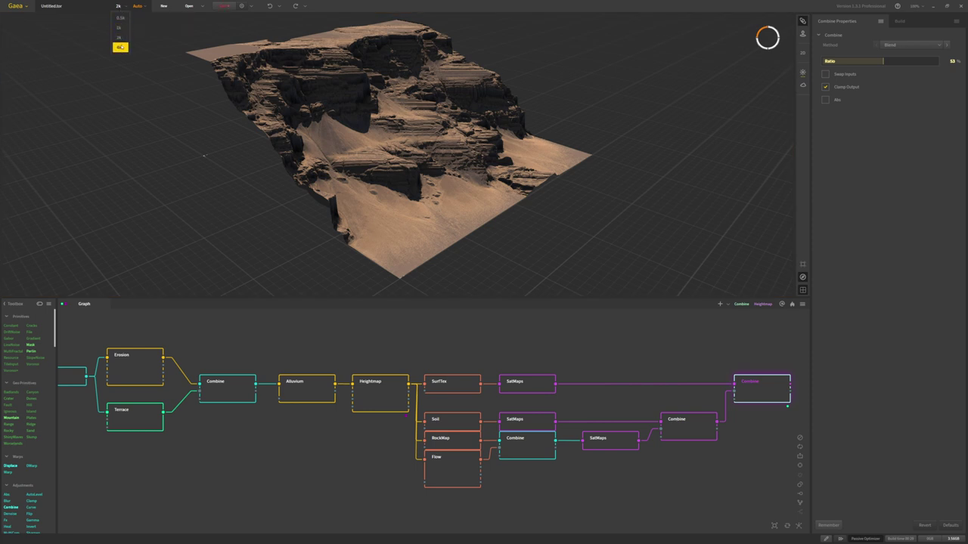
left_click(119, 47)
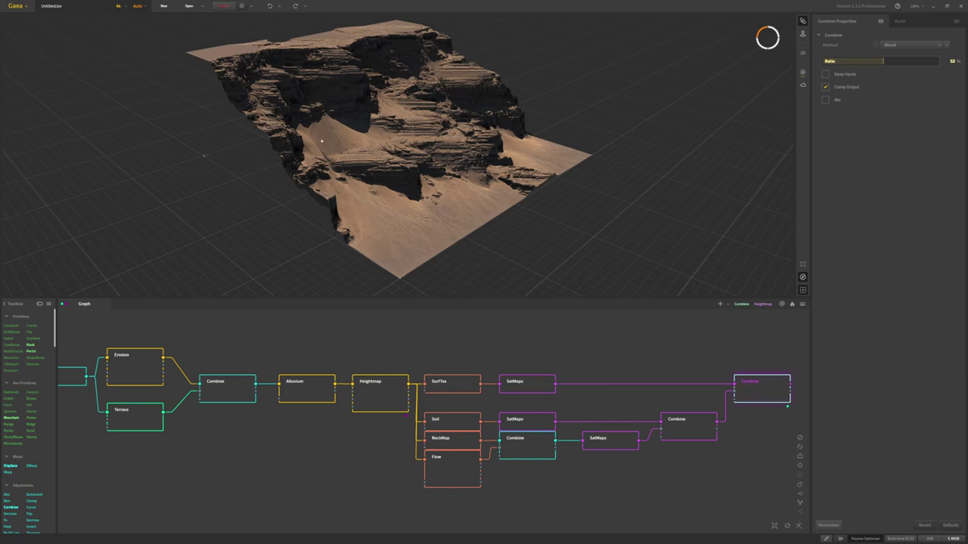
left_click_drag(321, 141, 302, 155)
scroll(359, 164, "down", 4)
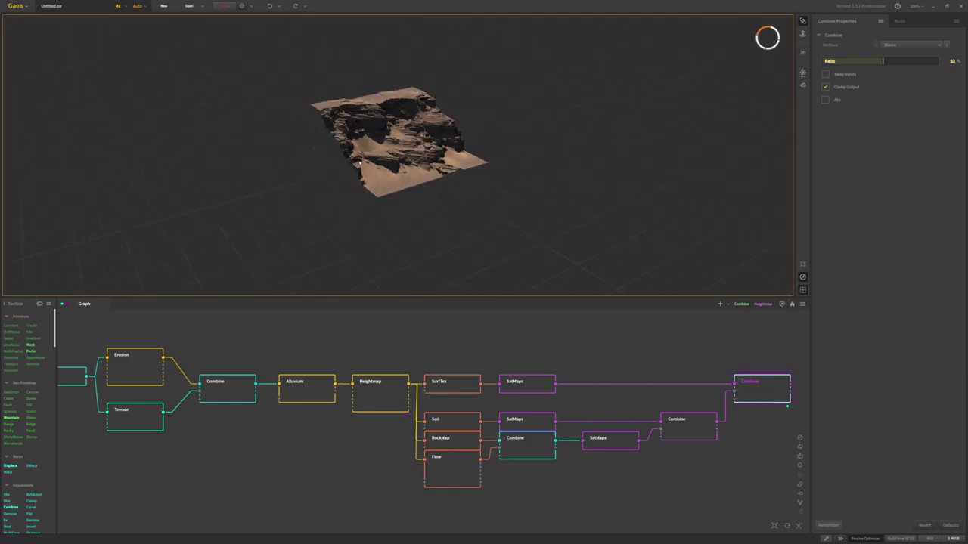
scroll(358, 161, "up", 10)
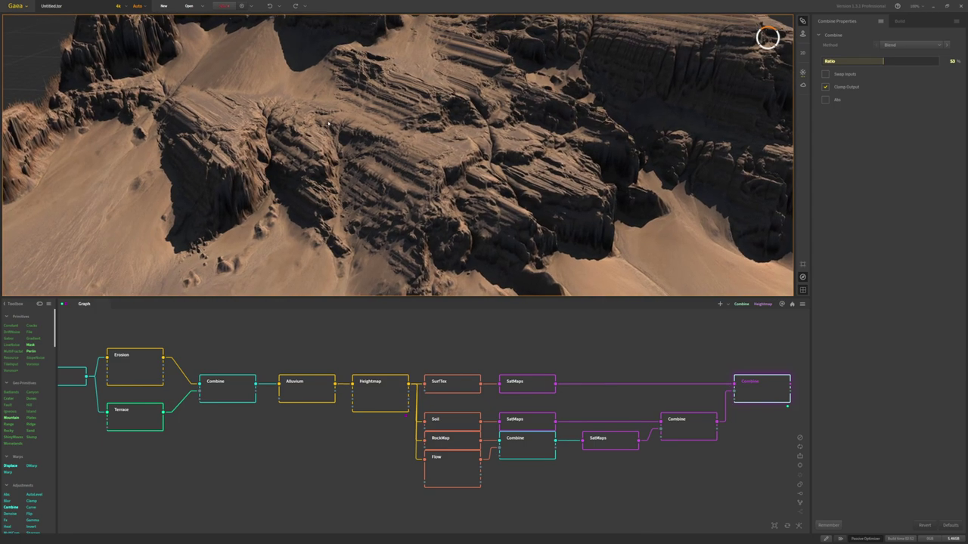
scroll(330, 128, "down", 8)
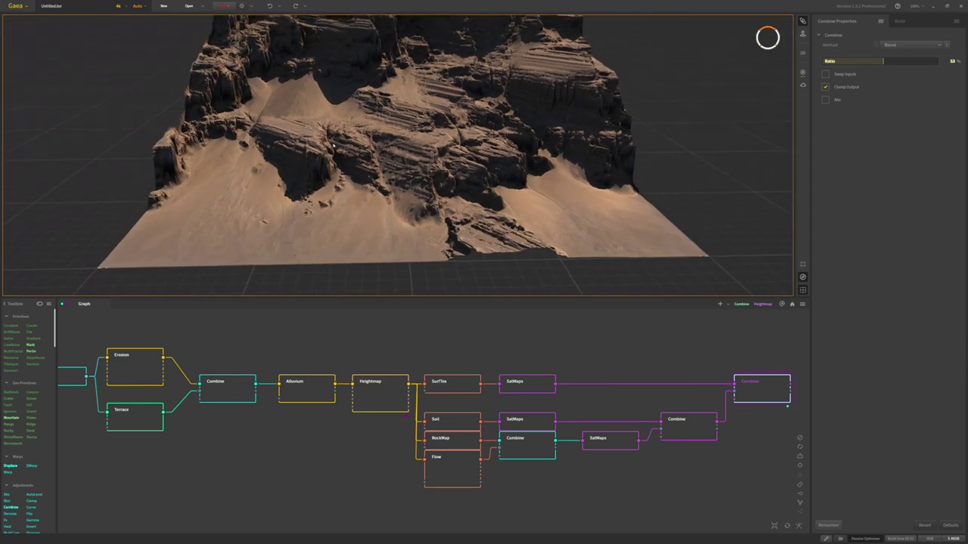
left_click_drag(333, 144, 358, 145)
scroll(375, 196, "up", 3)
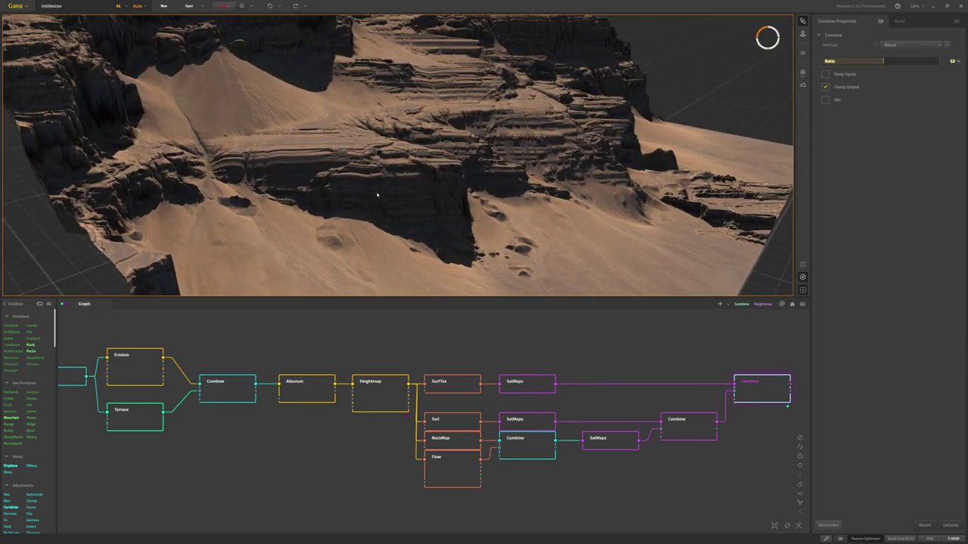
left_click_drag(374, 190, 350, 193)
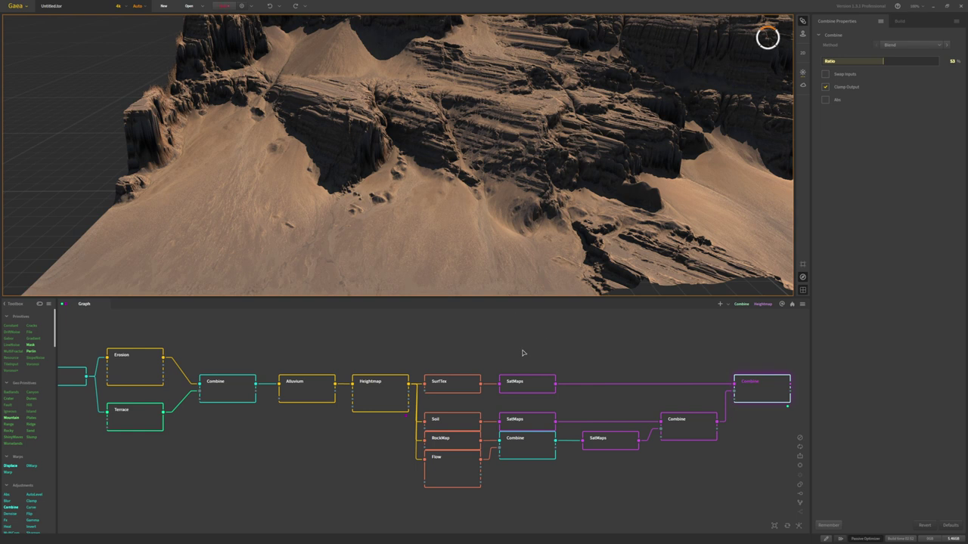
- Mark the Heightmap node for export
scroll(484, 349, "down", 2)
scroll(452, 350, "up", 1)
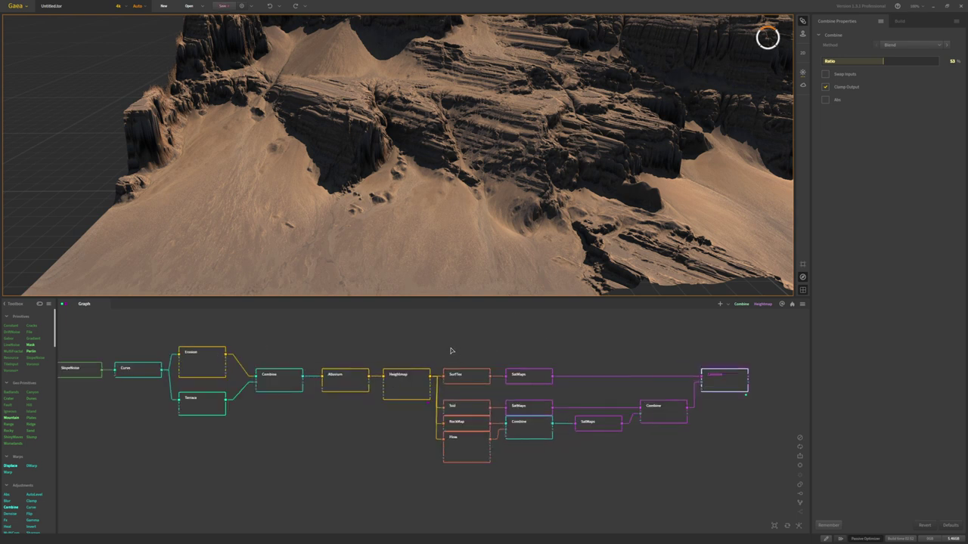
left_click(409, 378)
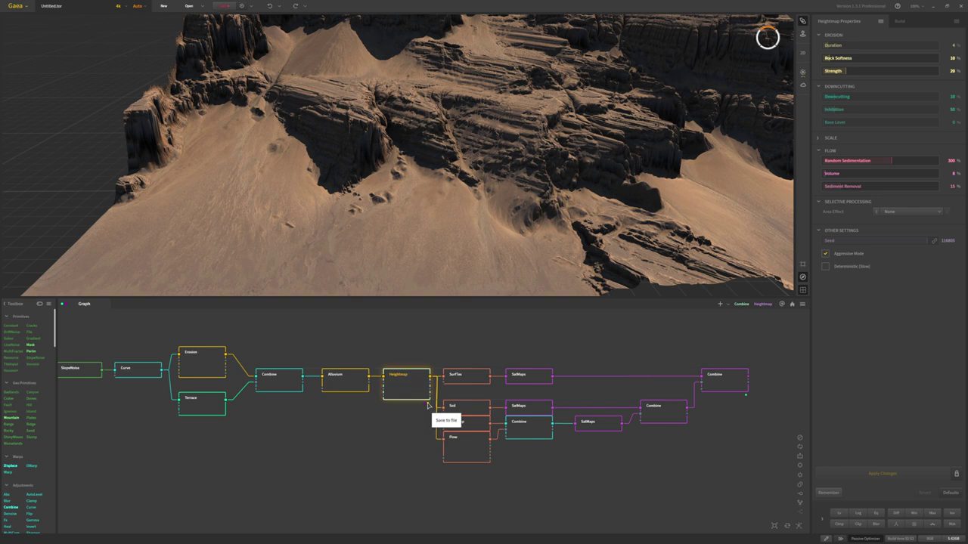
- Rename the final colour Combine node to Texture
left_click(718, 387)
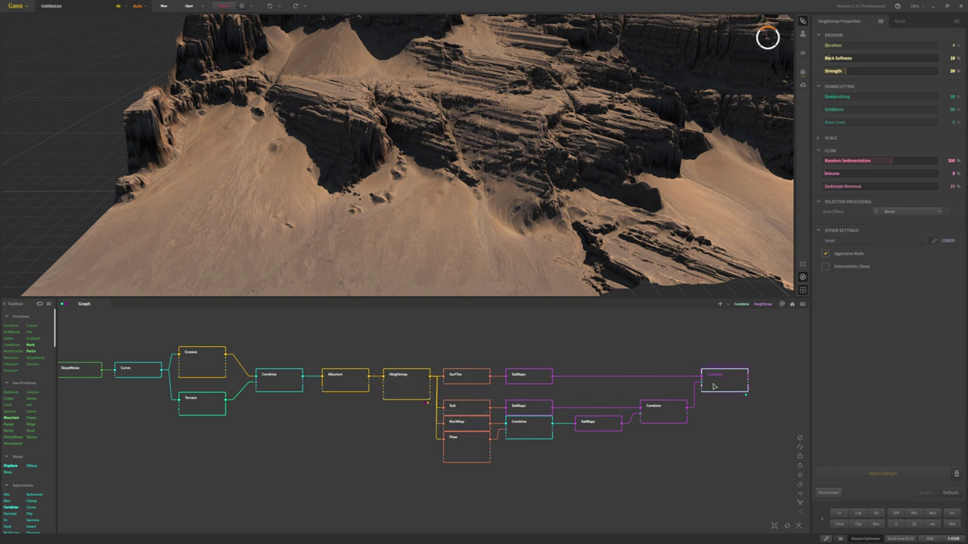
right_click(723, 386)
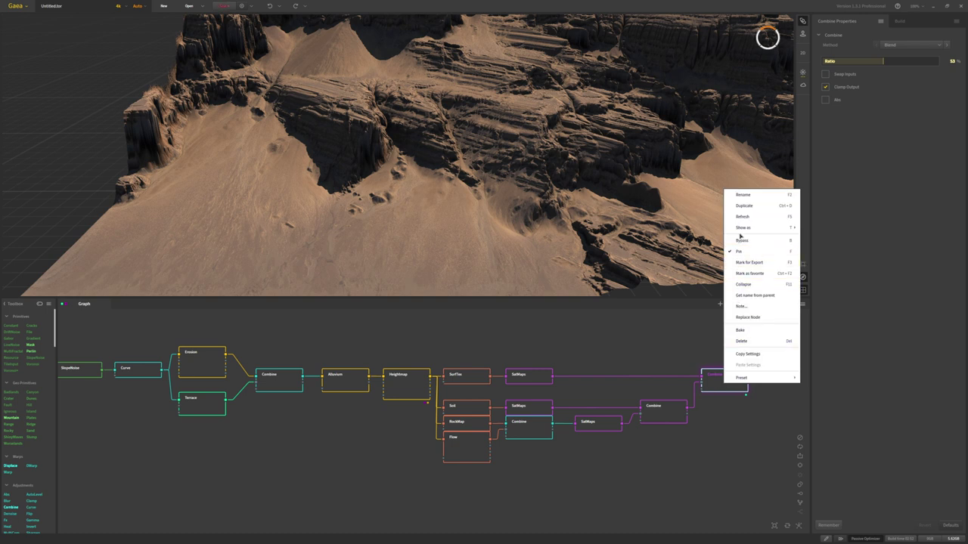
left_click(744, 198)
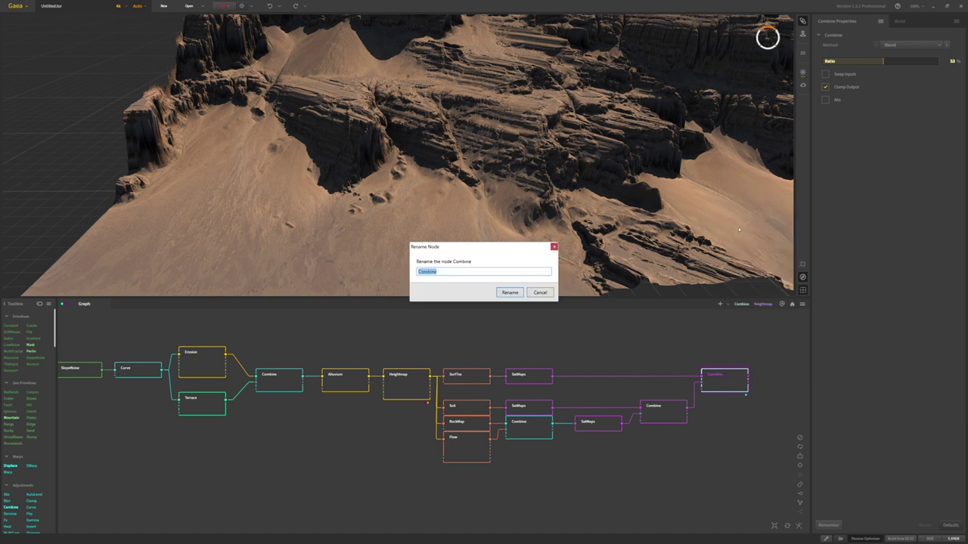
type("Texture")
key("Return")
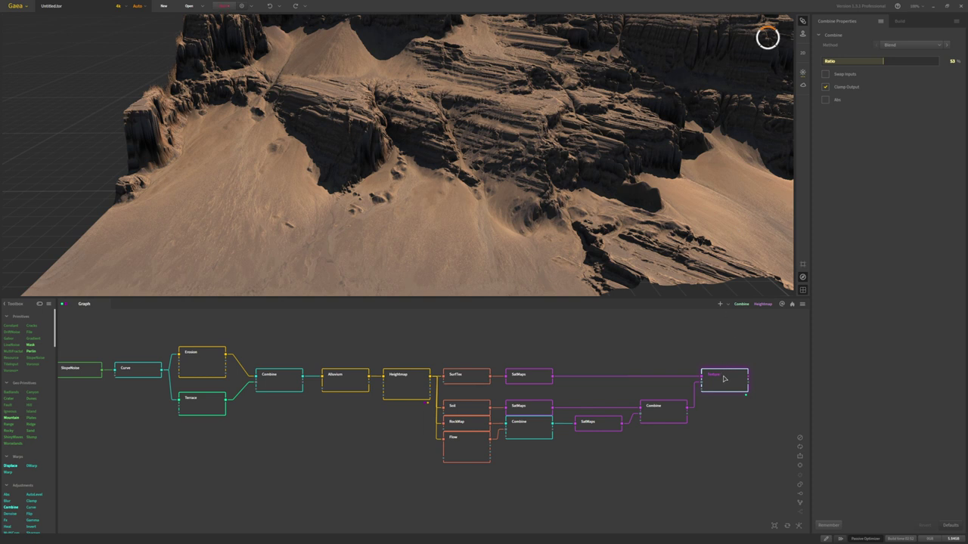
- Mark the Texture node and the SurfTex, Soil, RockMap and Flow mask nodes for export
left_click(477, 381)
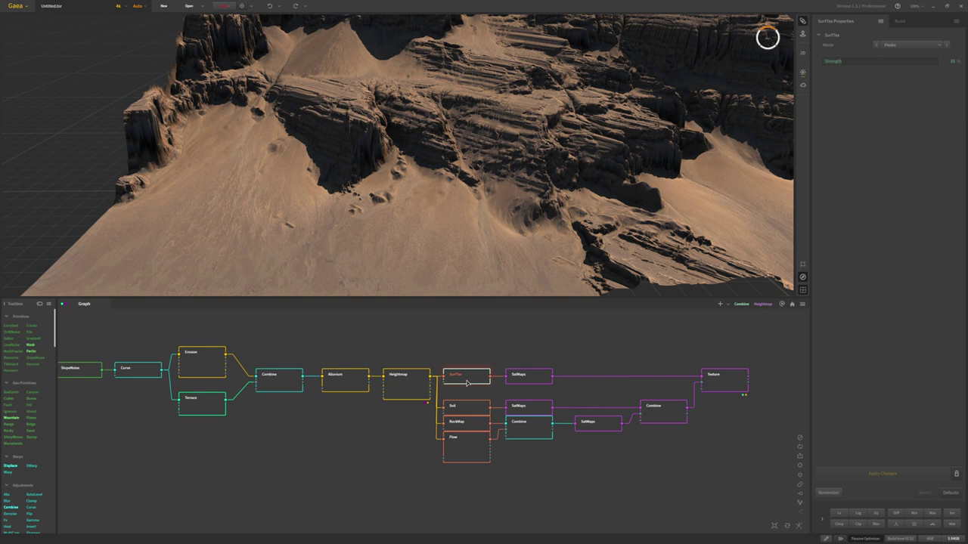
left_click(470, 413)
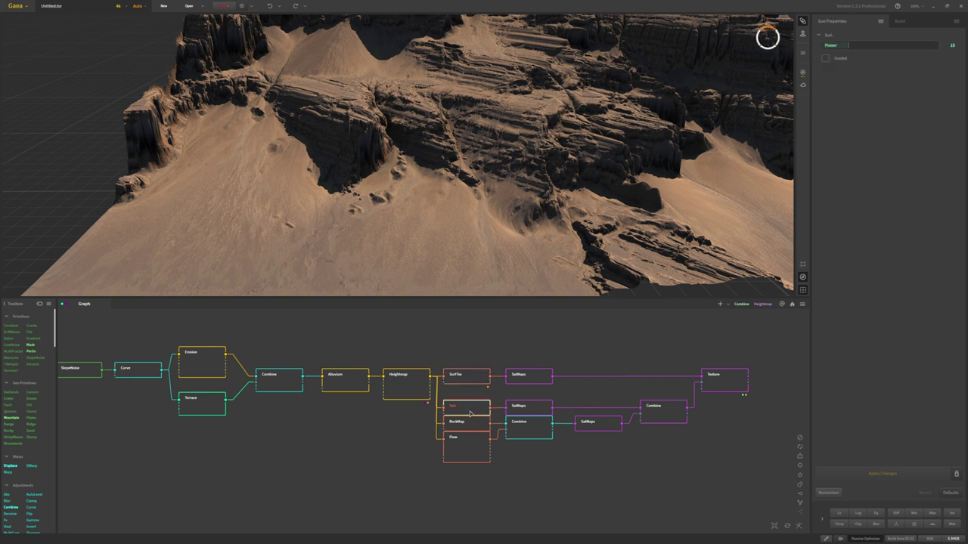
left_click(469, 428)
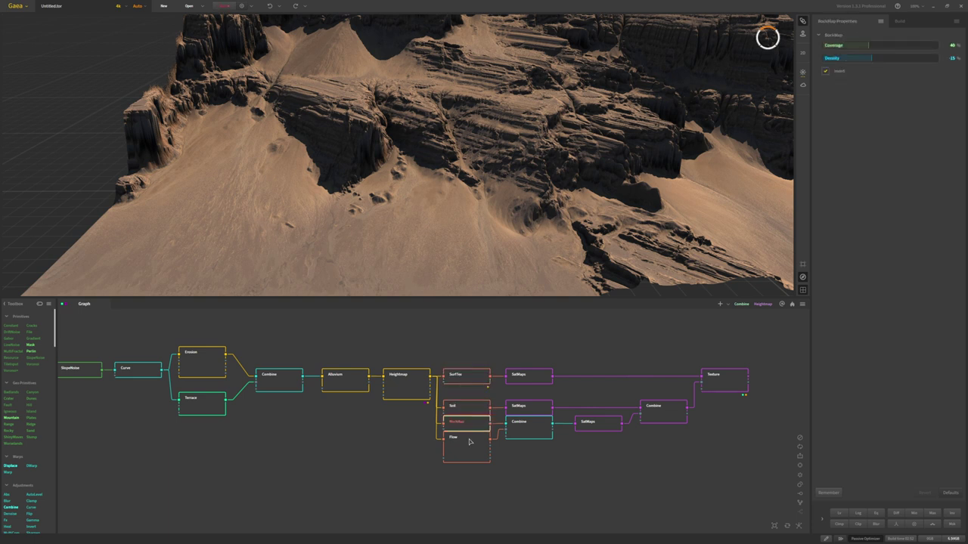
left_click(469, 442)
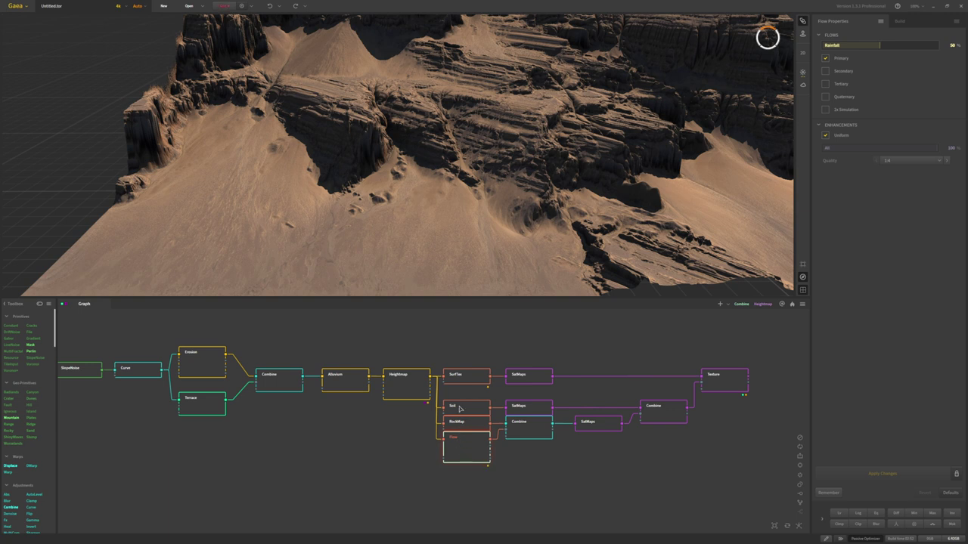
right_click(459, 451)
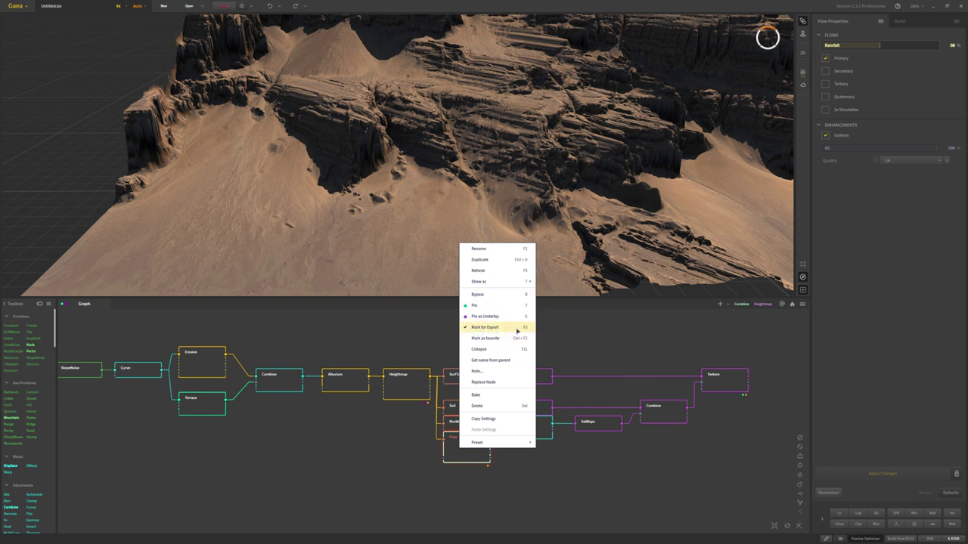
left_click(615, 350)
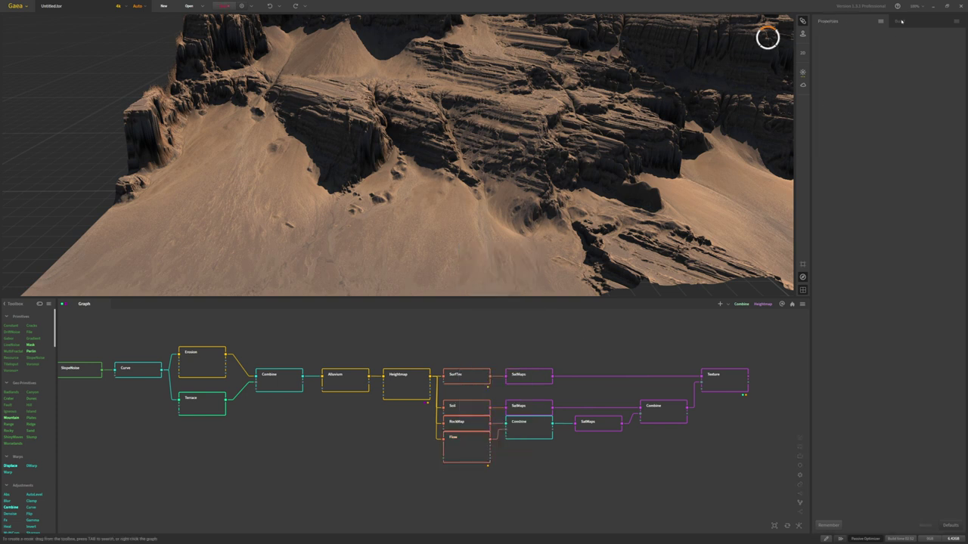
- Add a Mesher node above SurfTex and connect the Heightmap node's output to it
left_click(900, 21)
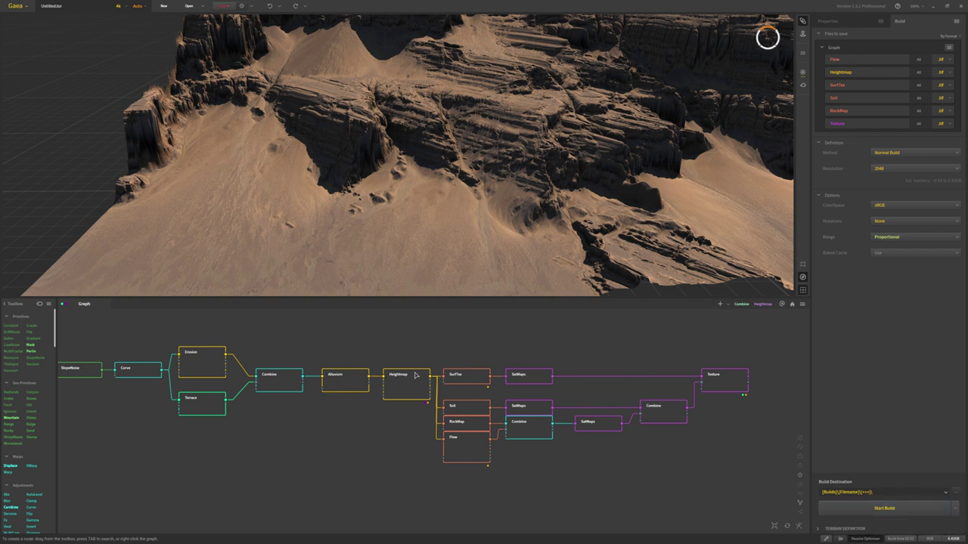
right_click(462, 336)
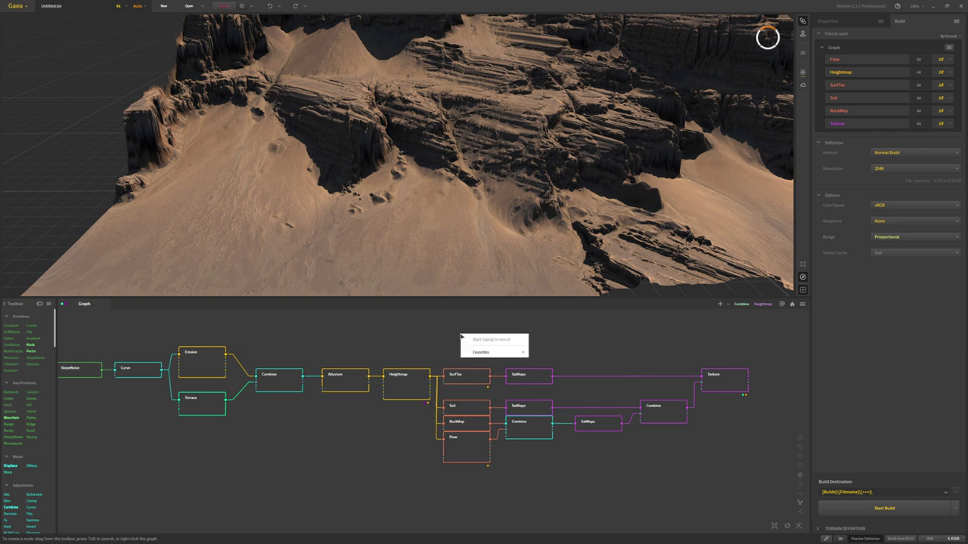
left_click(428, 335)
key("Tab")
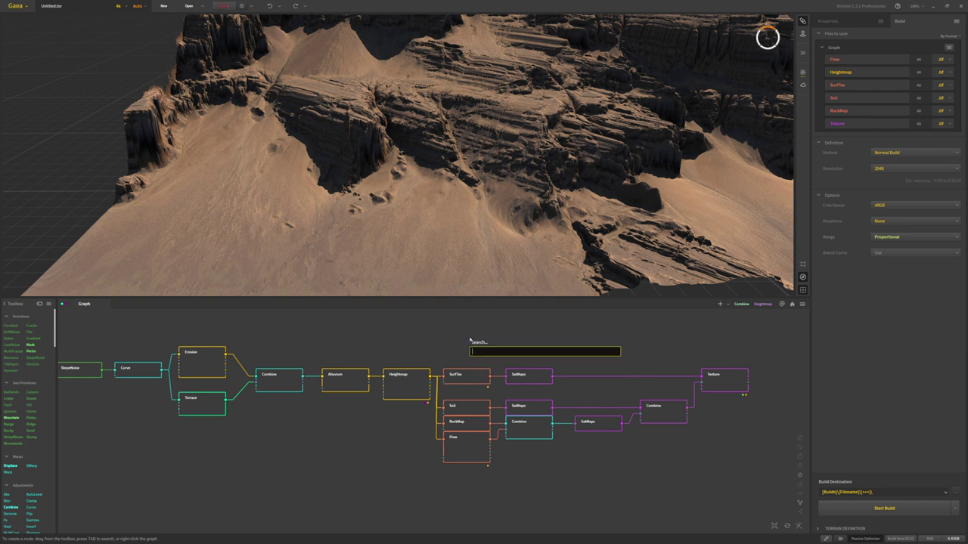
type("mesh")
key("Return")
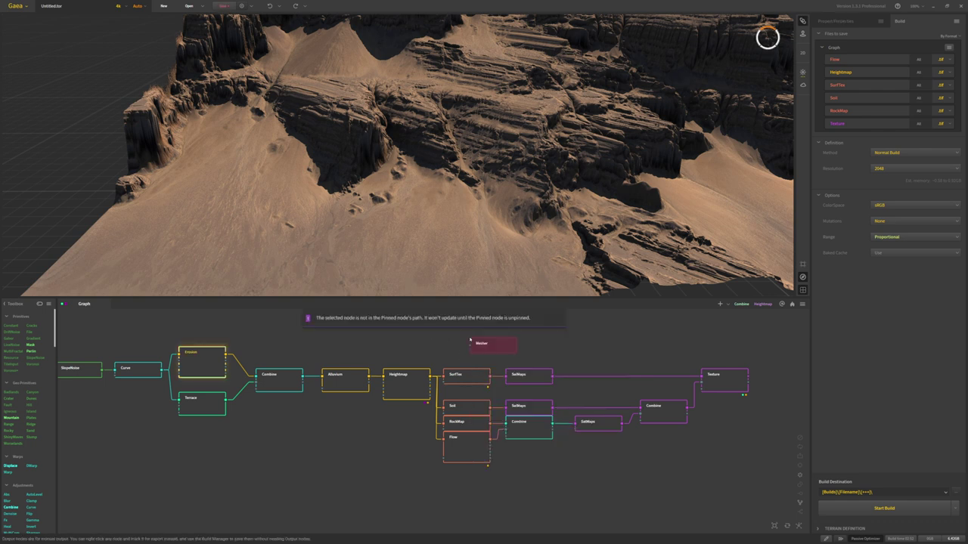
left_click_drag(476, 342, 467, 335)
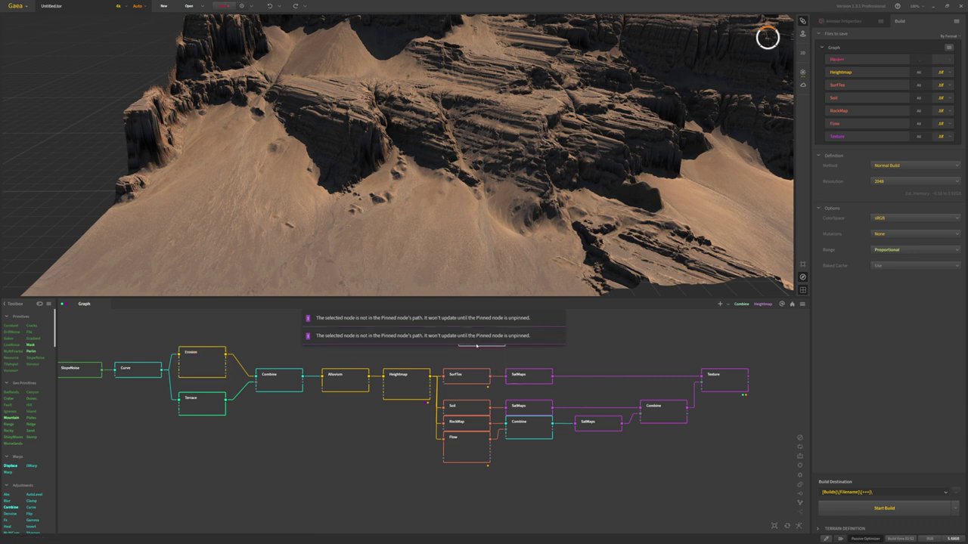
middle_click_drag(475, 354, 477, 374)
left_click_drag(478, 360, 464, 361)
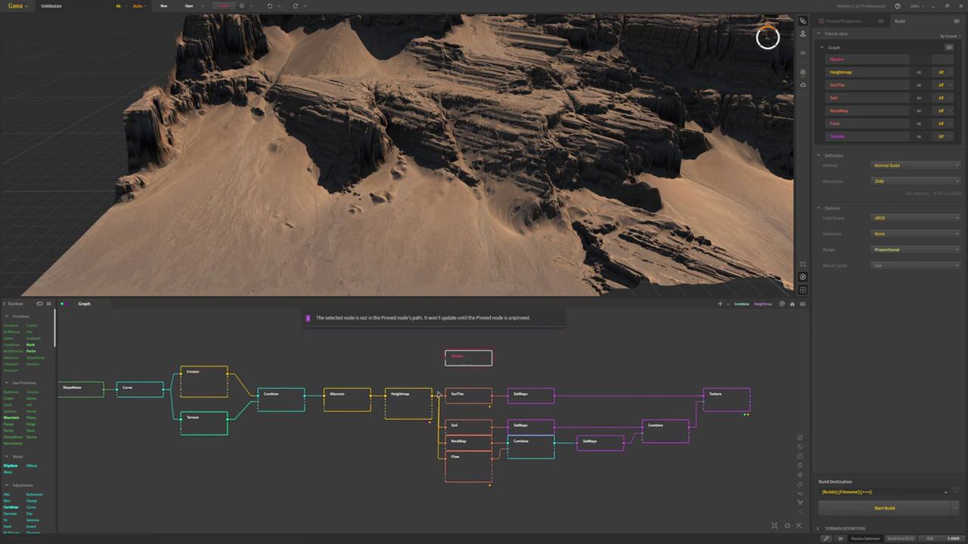
left_click_drag(432, 395, 460, 363)
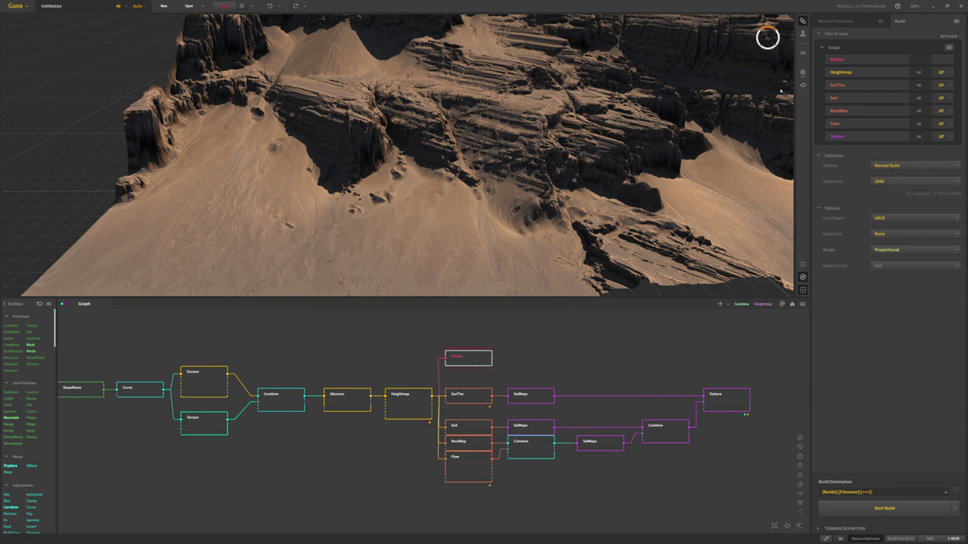
- Set the Mesher's vertex count to 256 with the Tris (Adaptive) structure
scroll(578, 166, "down", 2)
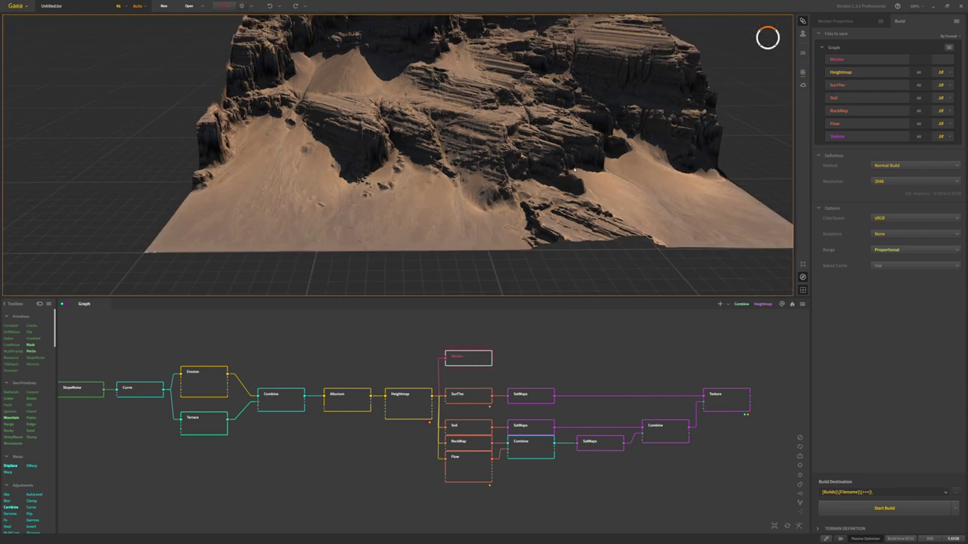
scroll(578, 167, "down", 3)
left_click_drag(511, 150, 576, 143)
left_click(480, 360)
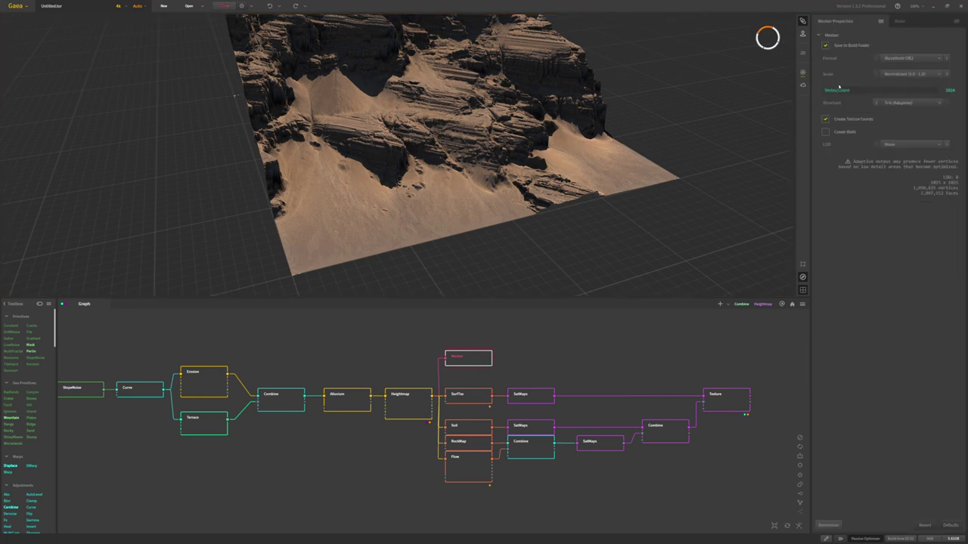
left_click_drag(837, 90, 826, 90)
left_click(888, 103)
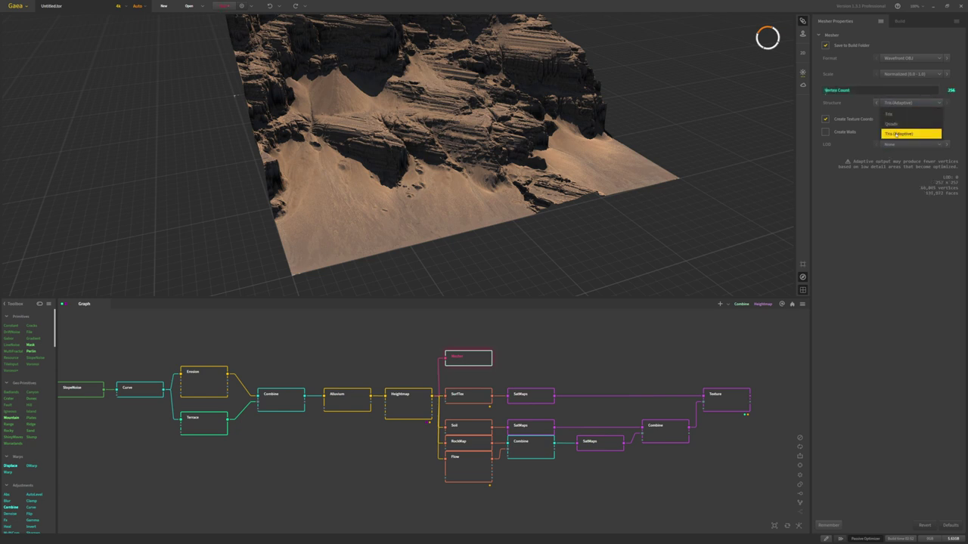
left_click(907, 134)
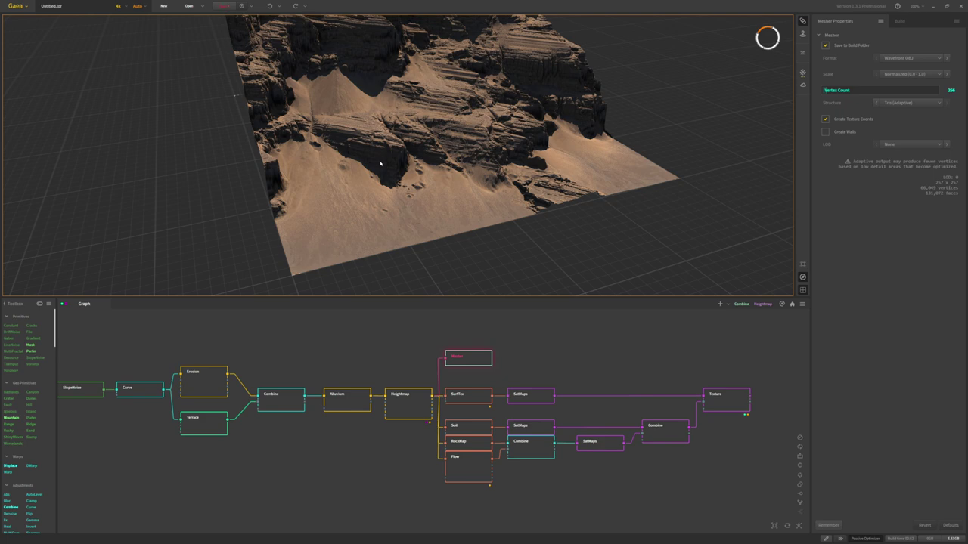
- Add an unconnected Normal Map node and place it beside the Mesher node
scroll(386, 158, "down", 5)
left_click_drag(386, 157, 424, 139)
scroll(371, 199, "up", 5)
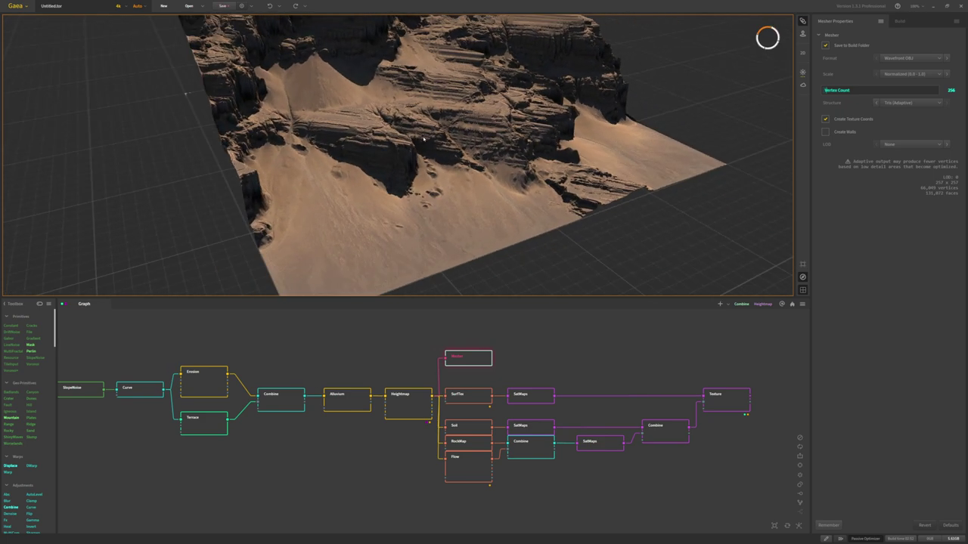
left_click(549, 331)
key("Tab")
type("norma")
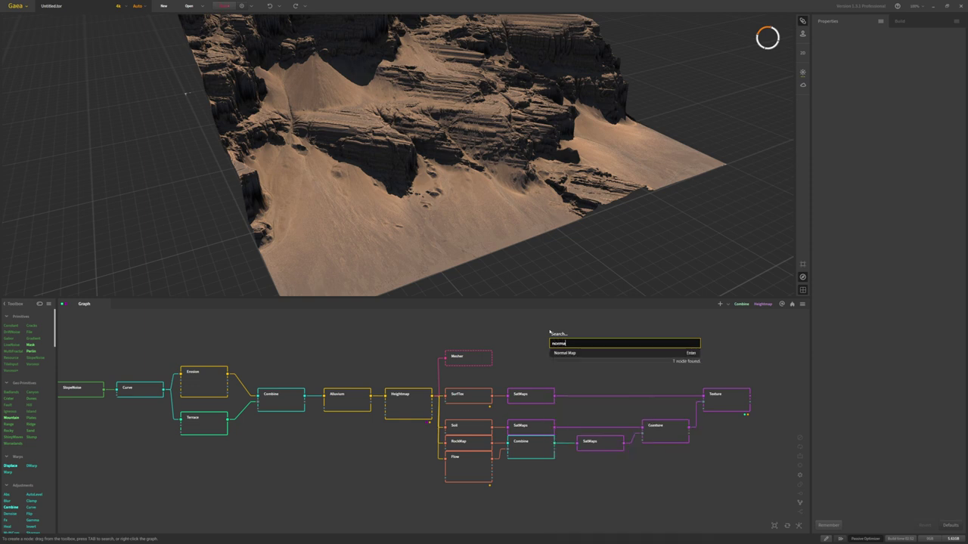
key("Return")
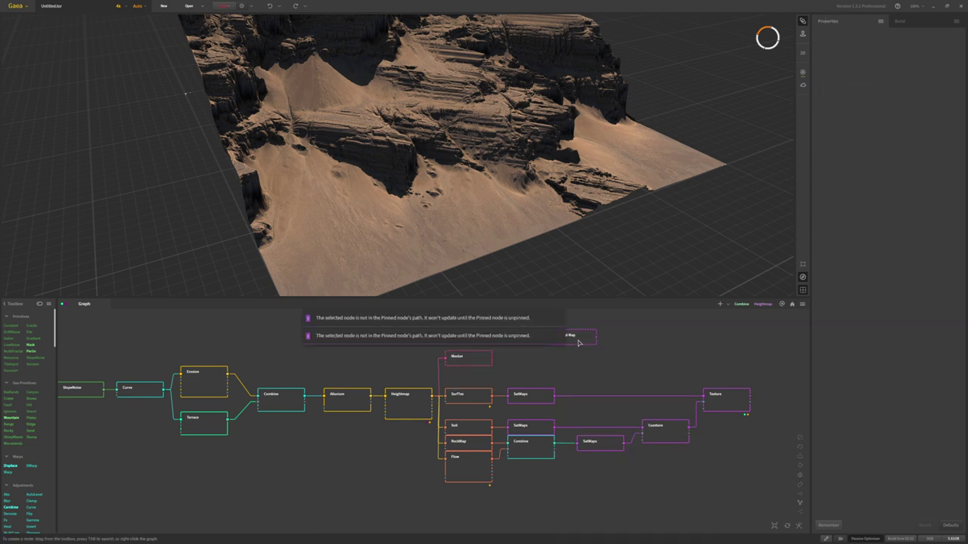
left_click_drag(583, 341, 432, 397)
right_click(415, 326)
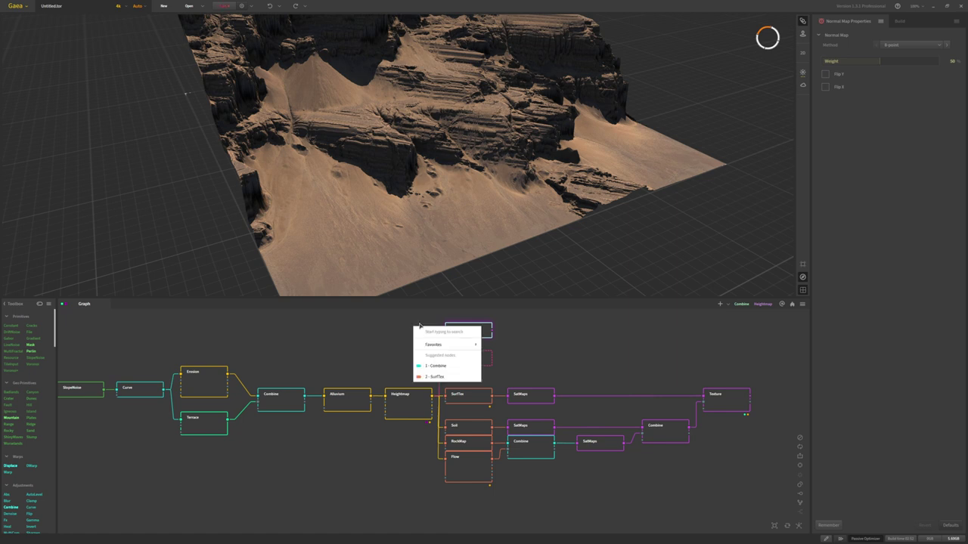
left_click(509, 332)
left_click_drag(469, 333, 533, 362)
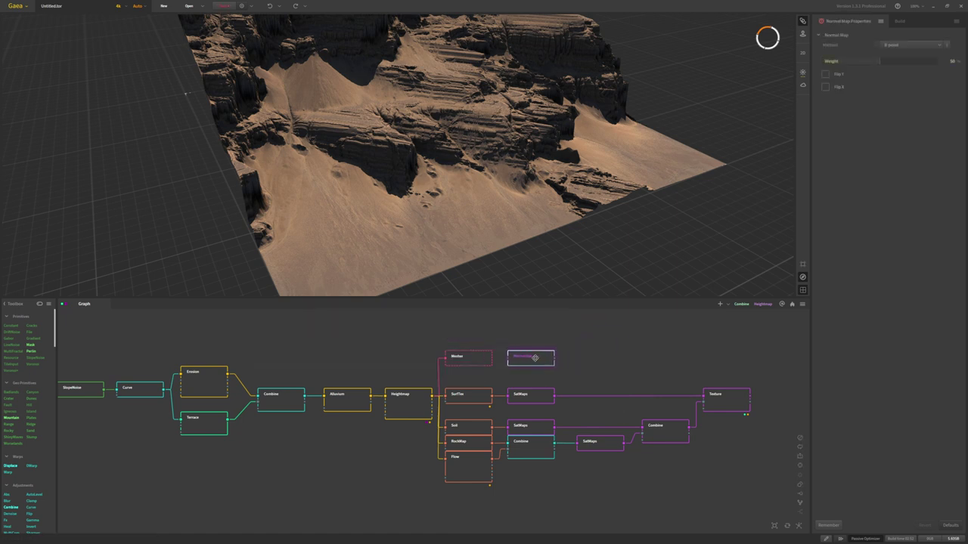
left_click(614, 348)
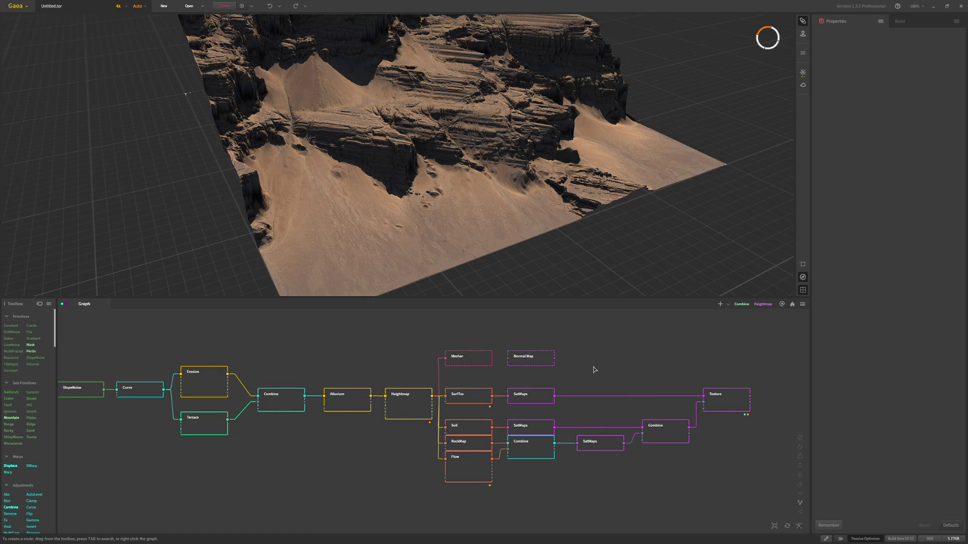
- Highlight the shaping nodes from SlopeNoise to Heightmap, and in a second selection the mask, colour and output nodes
scroll(595, 368, "down", 1)
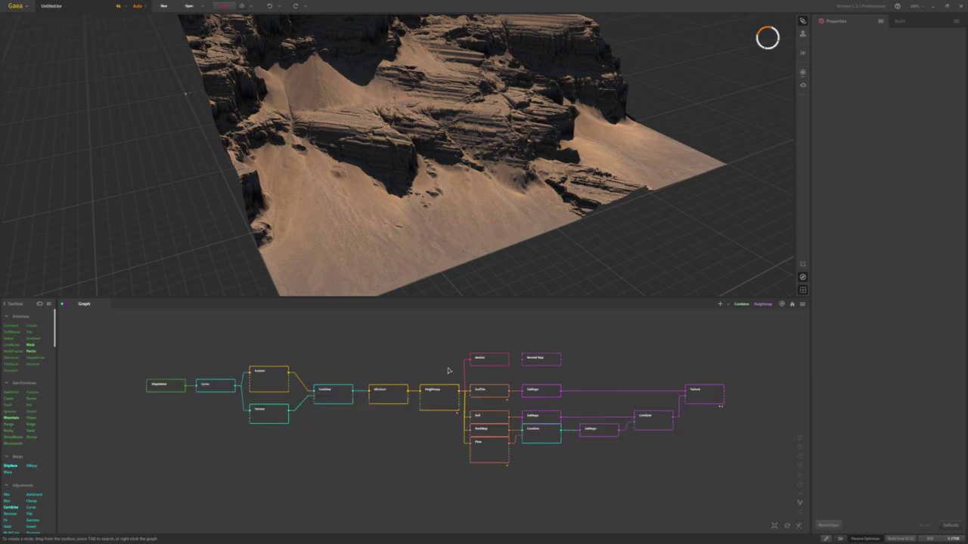
left_click_drag(446, 349, 141, 439)
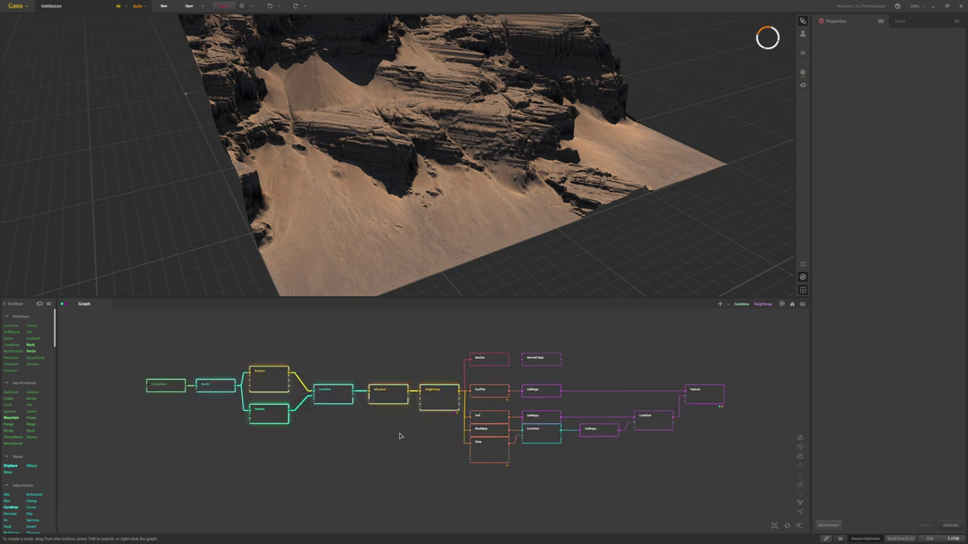
left_click_drag(468, 335, 714, 473)
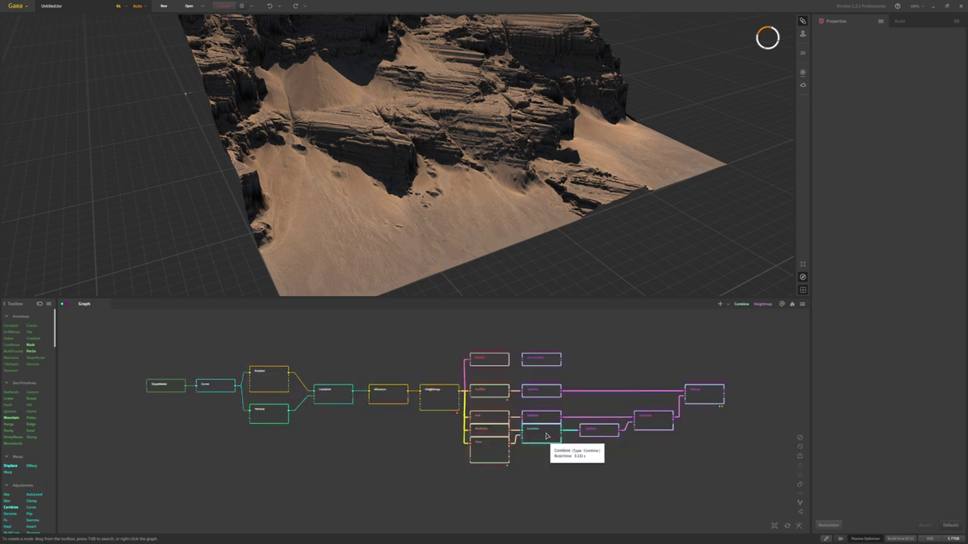
- Examine the cliff's rock strata, steep side edge and sand slopes up close and from a distance
scroll(525, 216, "down", 3)
left_click_drag(525, 216, 490, 170)
scroll(530, 211, "down", 4)
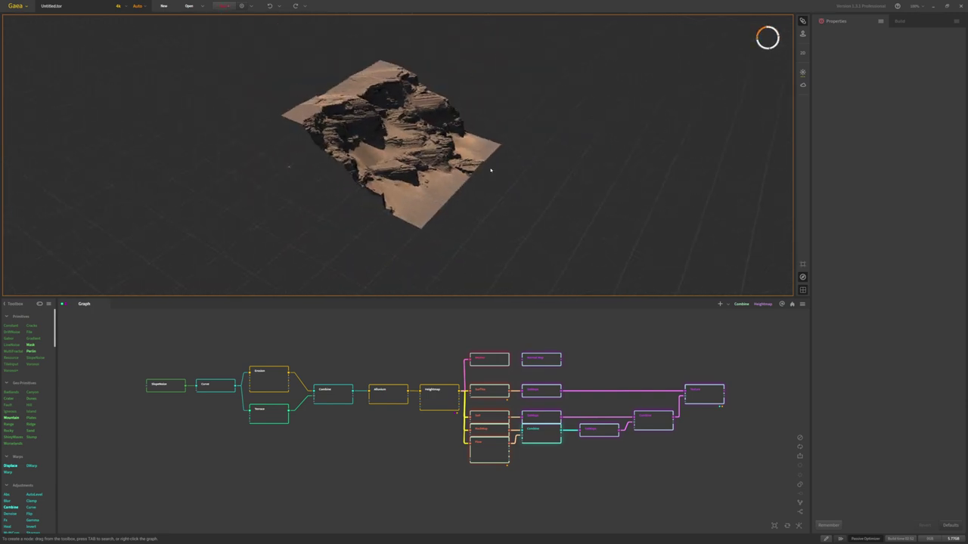
scroll(491, 170, "up", 6)
left_click_drag(491, 272, 411, 241)
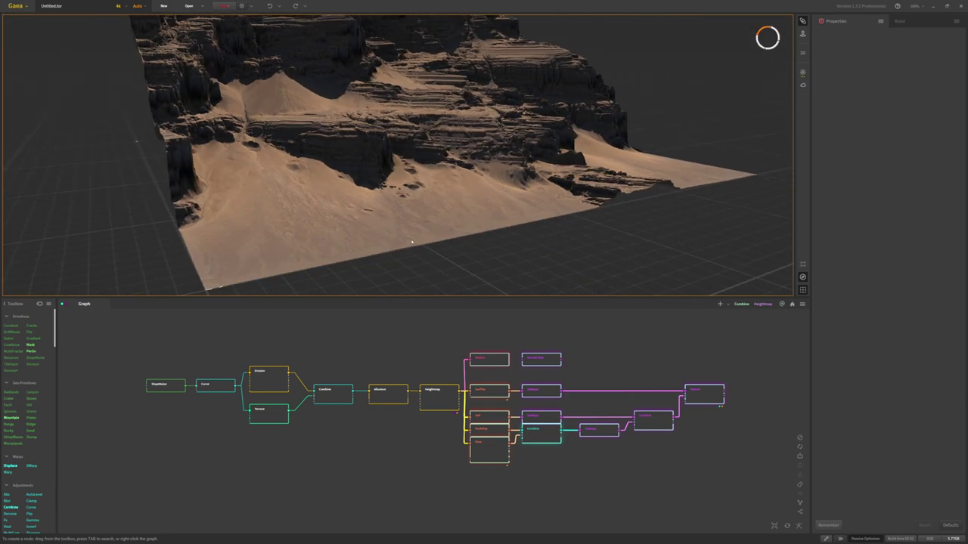
scroll(334, 241, "up", 3)
left_click_drag(333, 241, 309, 246)
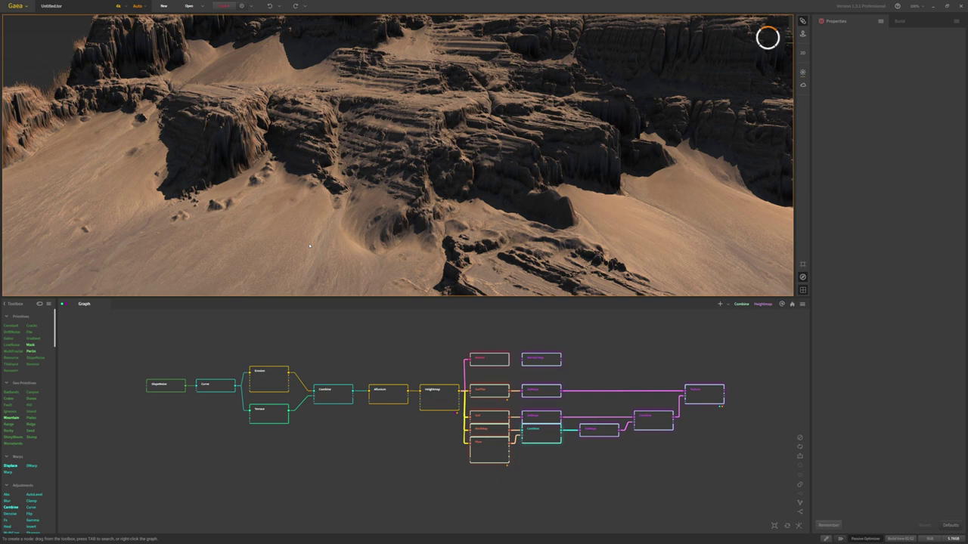
left_click_drag(333, 186, 313, 111)
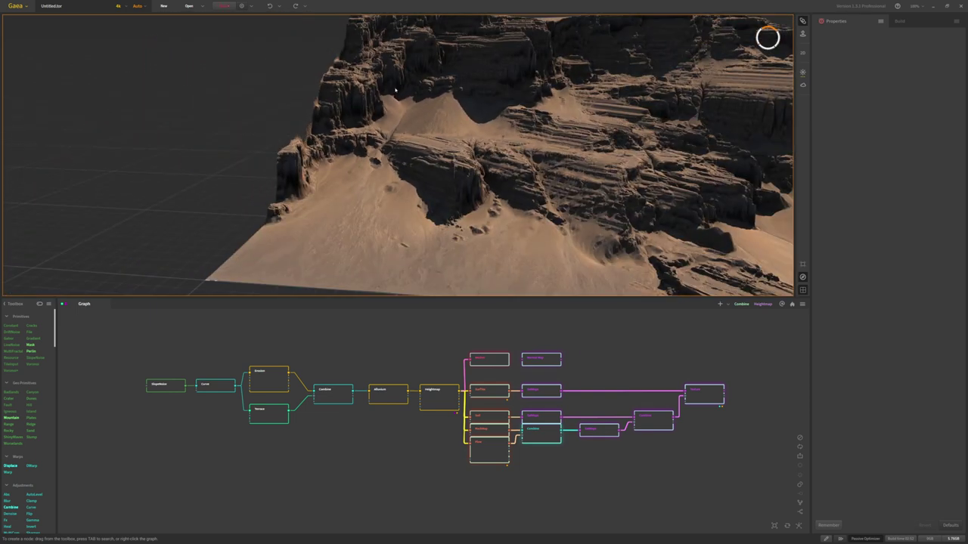
left_click_drag(394, 90, 332, 161)
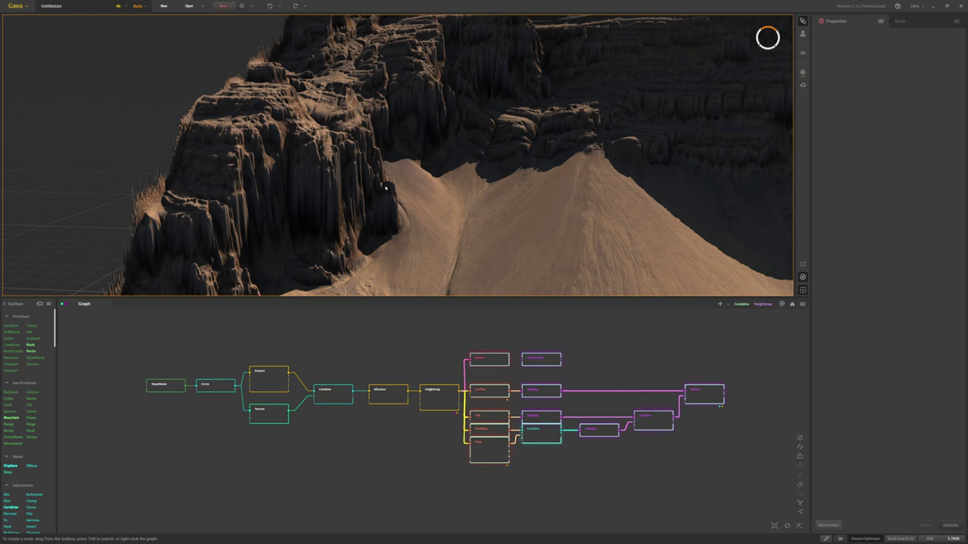
scroll(500, 158, "down", 8)
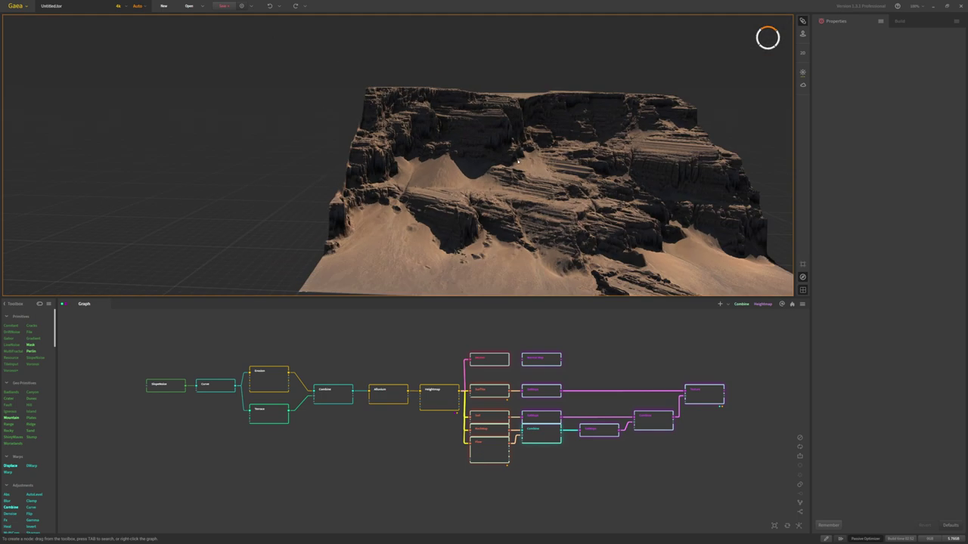
left_click_drag(499, 158, 471, 177)
scroll(471, 177, "up", 5)
scroll(475, 179, "up", 8)
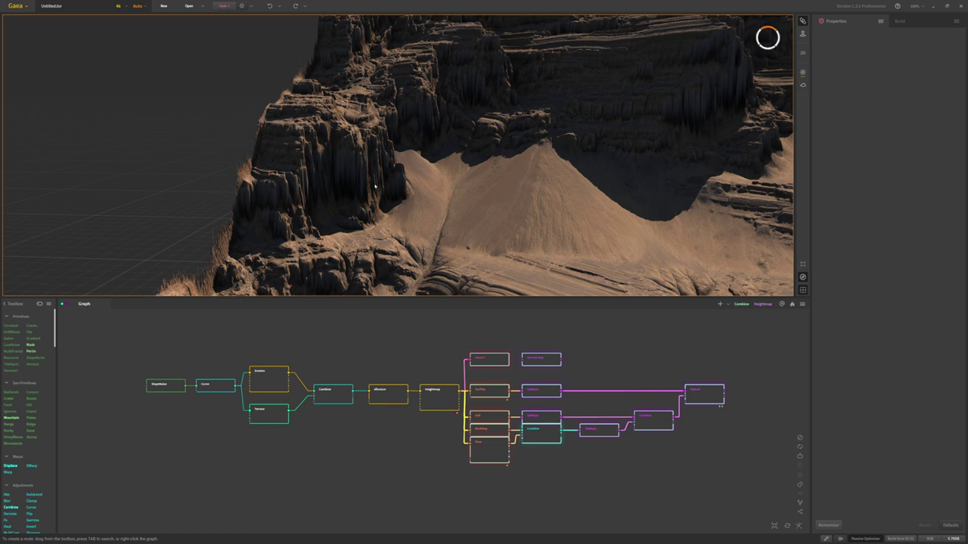
scroll(376, 187, "down", 3)
left_click_drag(377, 187, 473, 175)
scroll(474, 175, "down", 3)
middle_click_drag(474, 174, 303, 121)
left_click_drag(446, 98, 427, 142)
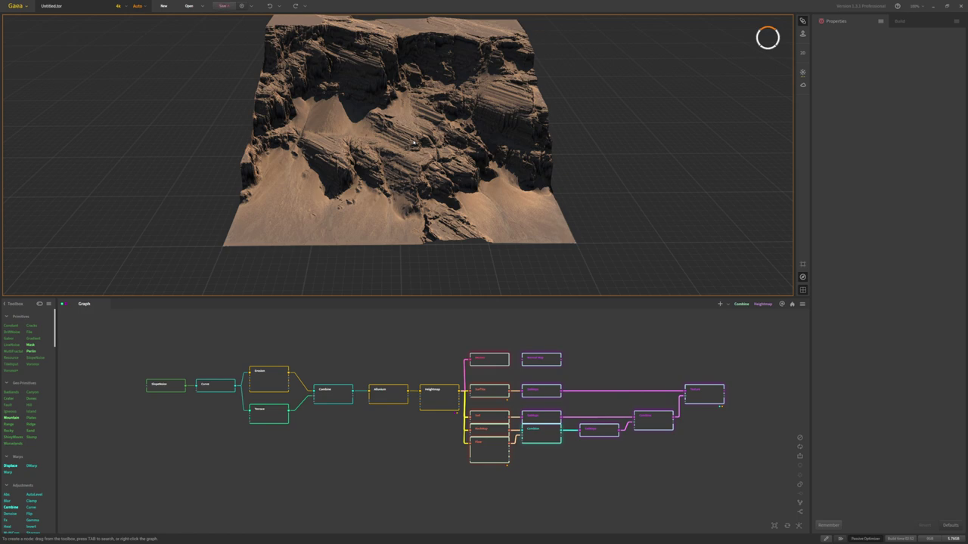
- Switch to the Desert Rocks PDF guide in the browser, review the Time To Add Color pages and return to its cover
key("alt+Tab")
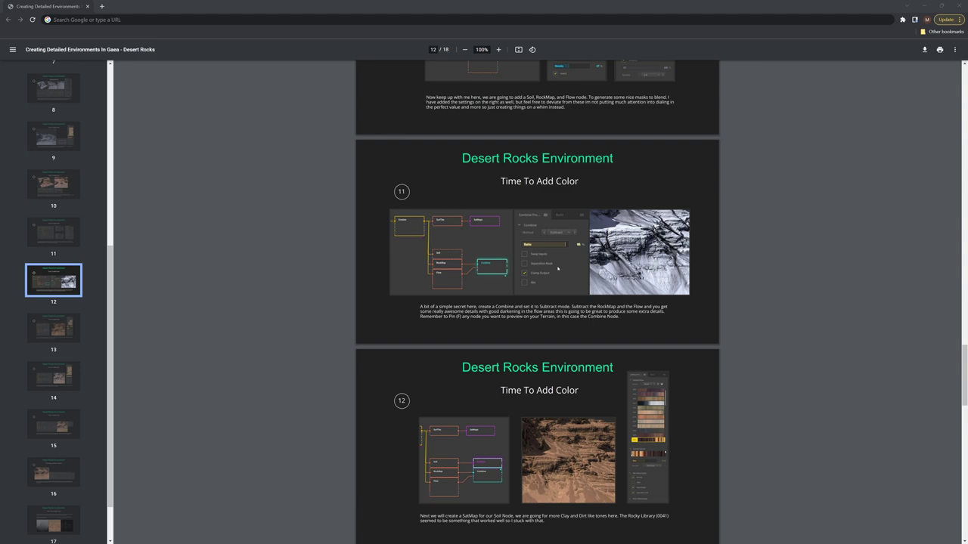
scroll(537, 303, "down", 5)
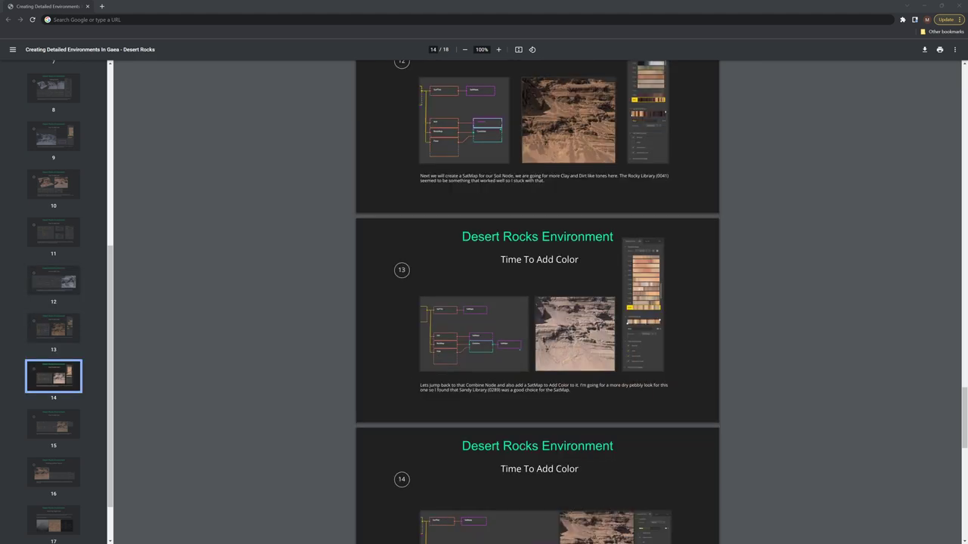
scroll(546, 346, "down", 3)
scroll(546, 280, "up", 5)
scroll(546, 290, "up", 1)
scroll(544, 287, "up", 3)
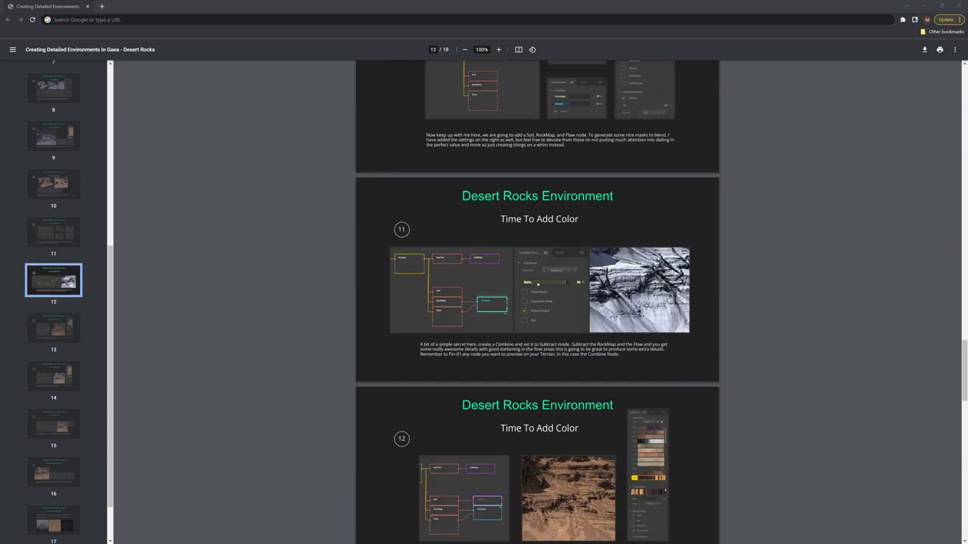
scroll(536, 284, "down", 2)
scroll(537, 283, "down", 3)
scroll(537, 292, "up", 1)
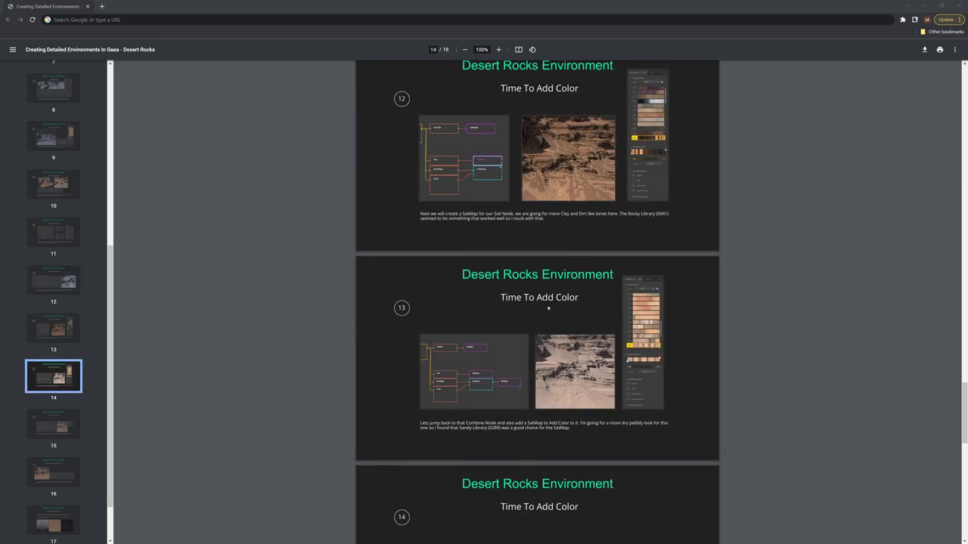
scroll(549, 307, "up", 1)
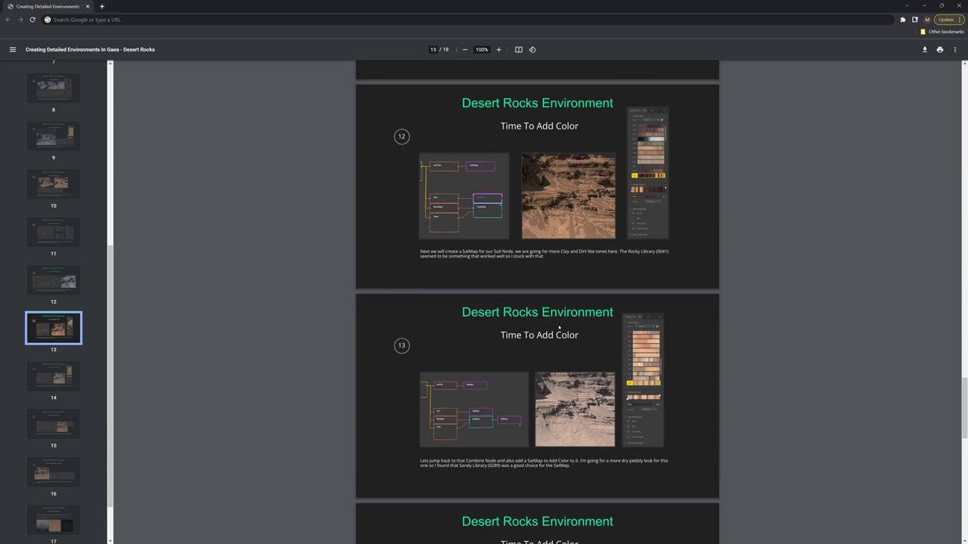
key("Home")
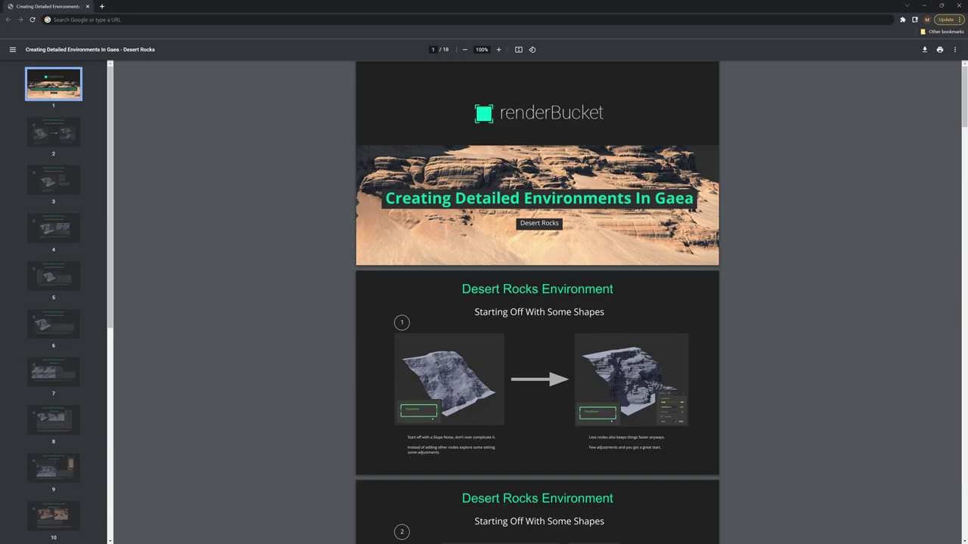